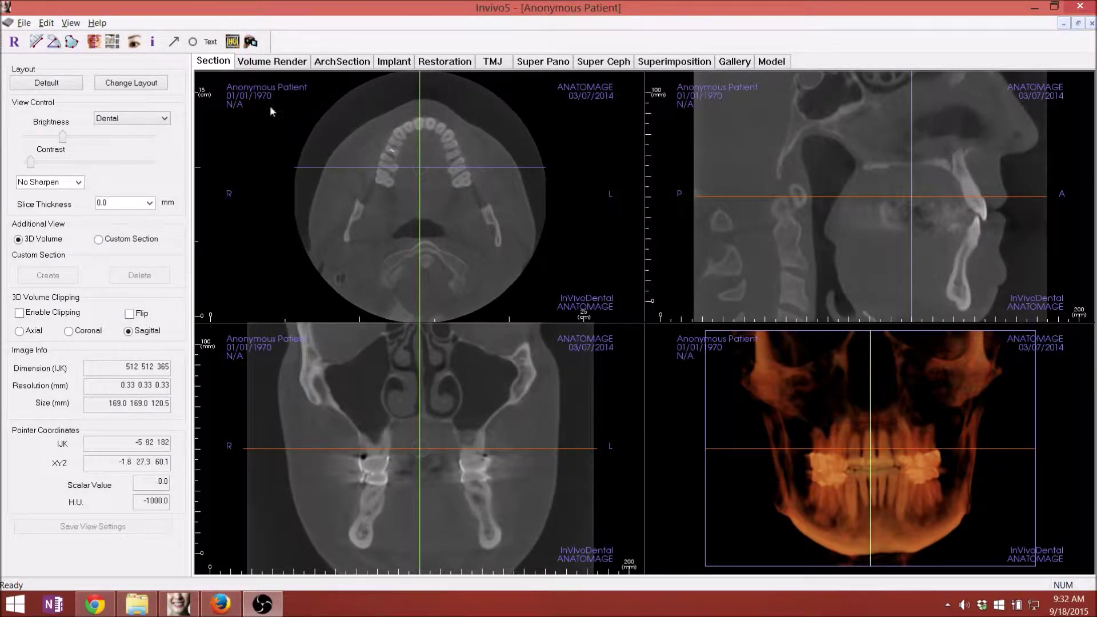
# - Save the scan as NA_Anonymous_Patient_20140307 with Invivo chosen as the file save type
pyautogui.click(24, 23)
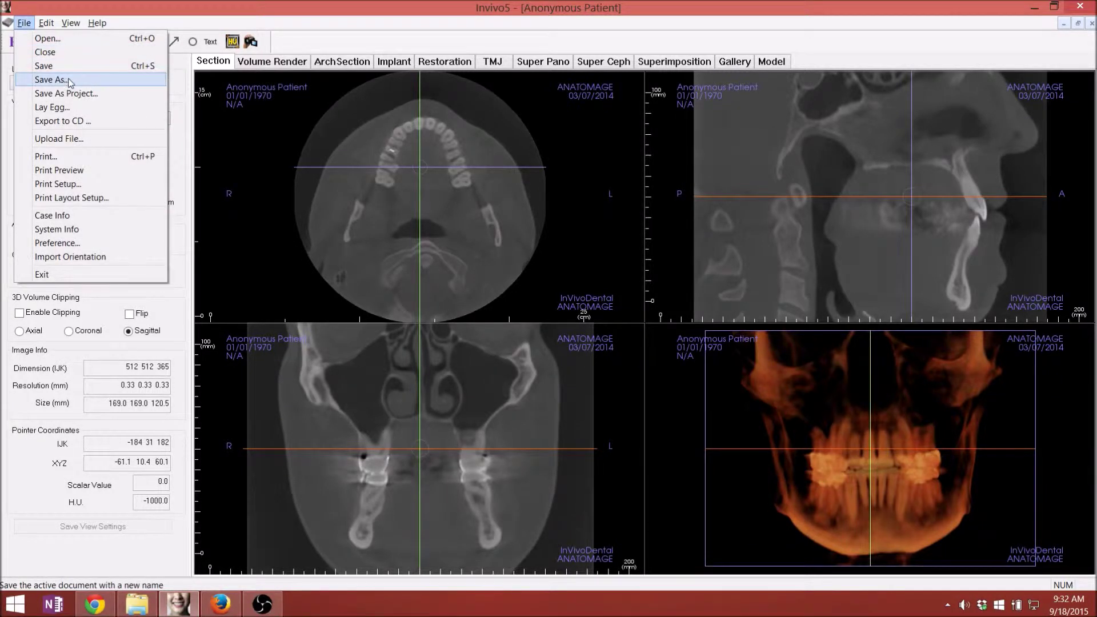
pyautogui.click(70, 81)
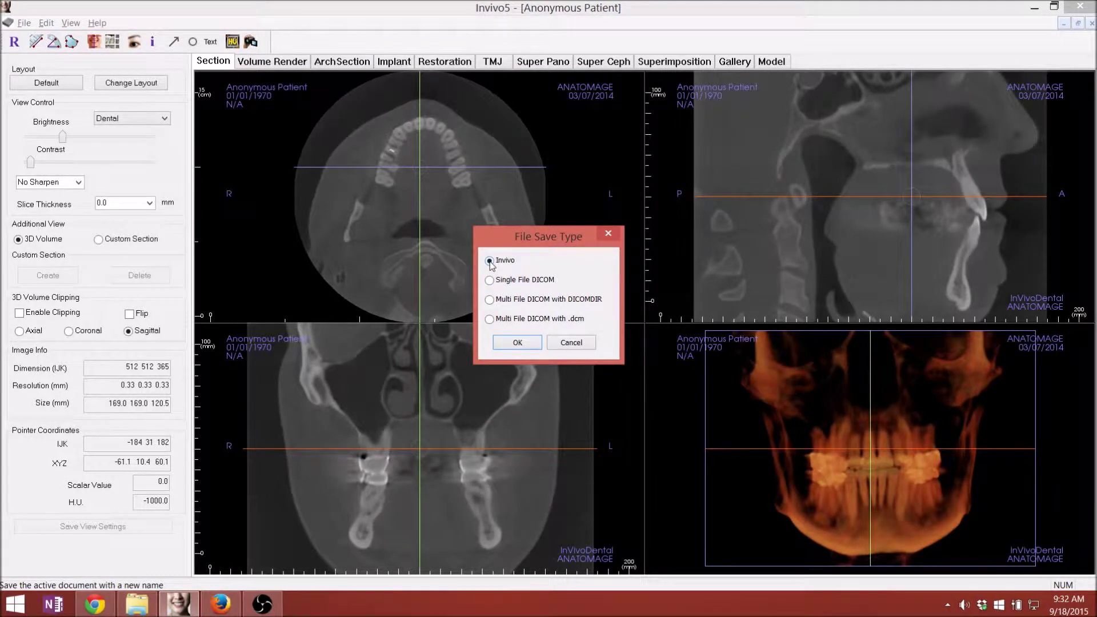
pyautogui.click(490, 301)
pyautogui.click(490, 262)
pyautogui.click(516, 343)
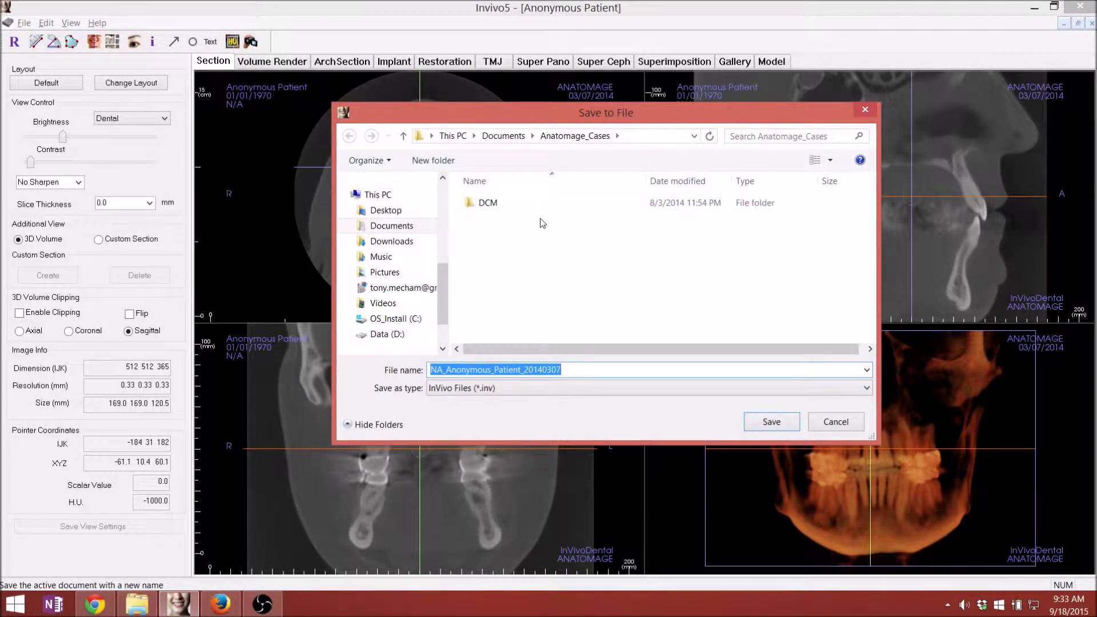
# - Create a new folder named 'Patient Name' on the Desktop
pyautogui.click(406, 212)
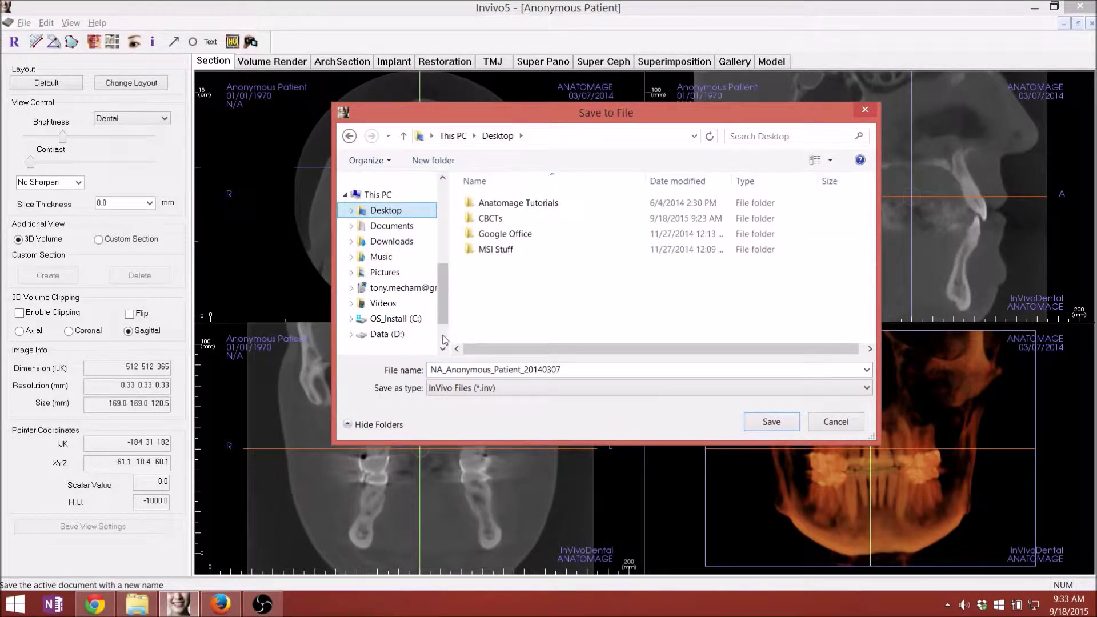
pyautogui.click(421, 162)
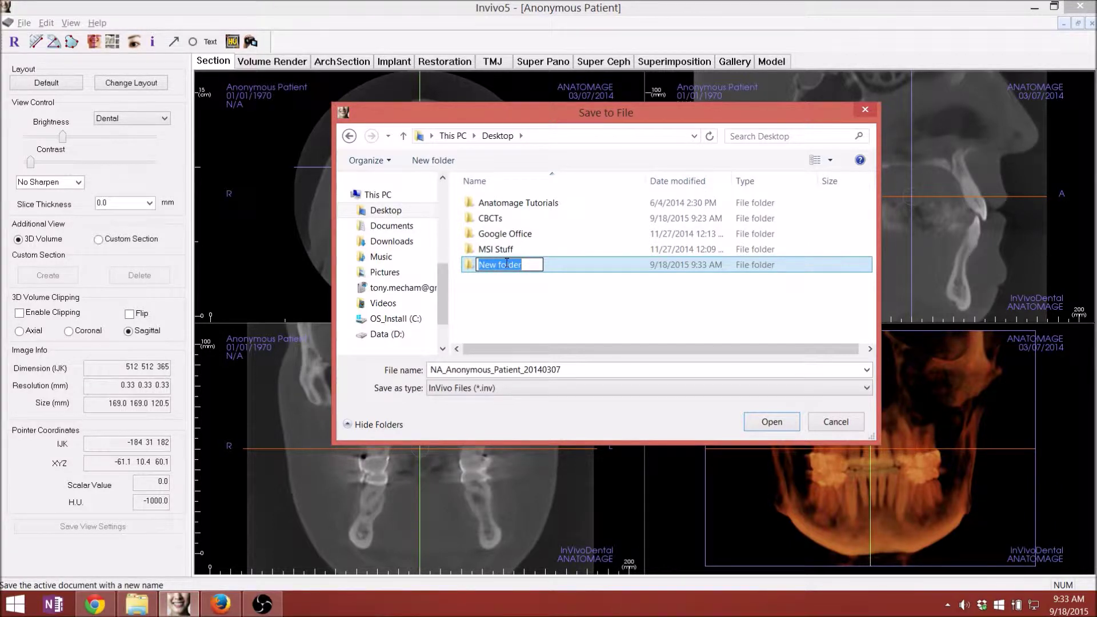
pyautogui.write('Patient')
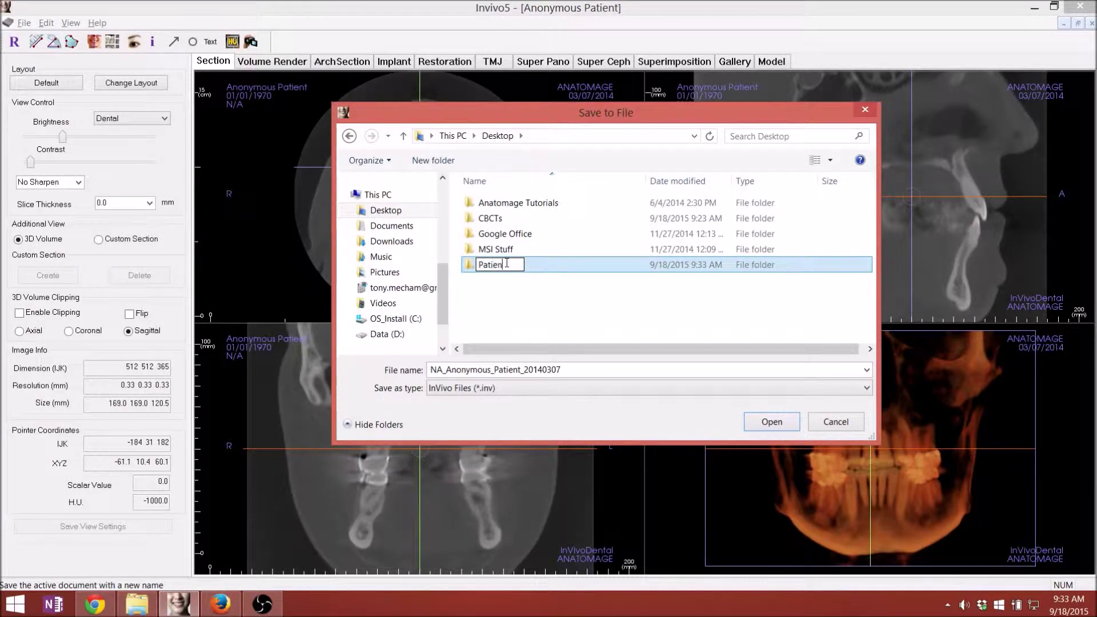
pyautogui.write(' Name')
pyautogui.press('Return')
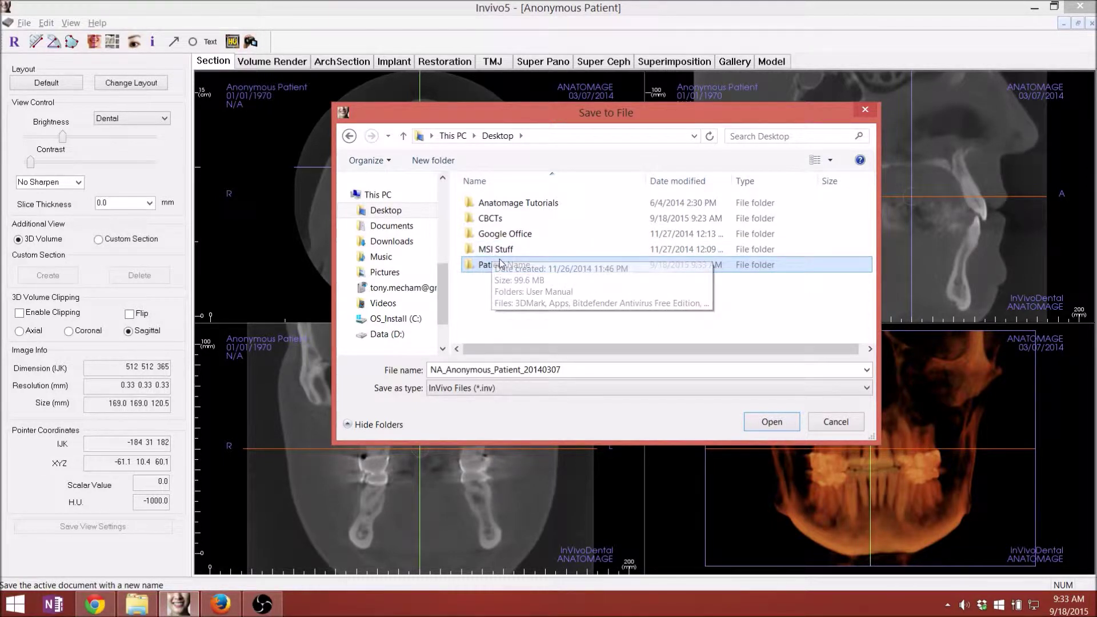
# - Save the scan at Full quality into the Patient Name folder, then return to Chrome
pyautogui.doubleClick(502, 265)
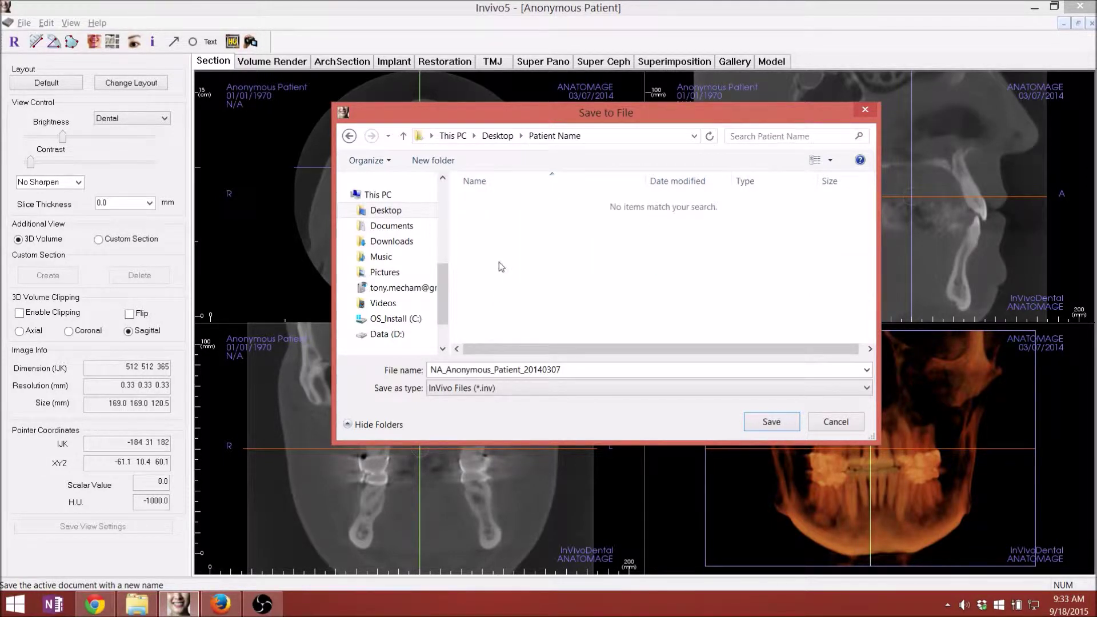
pyautogui.click(771, 421)
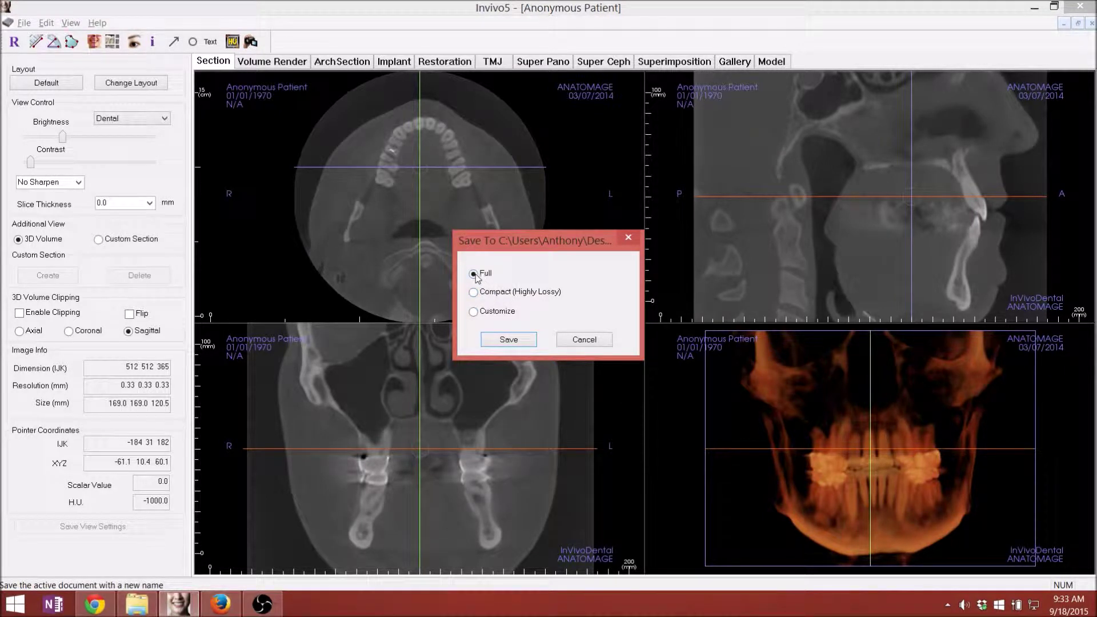
pyautogui.click(509, 341)
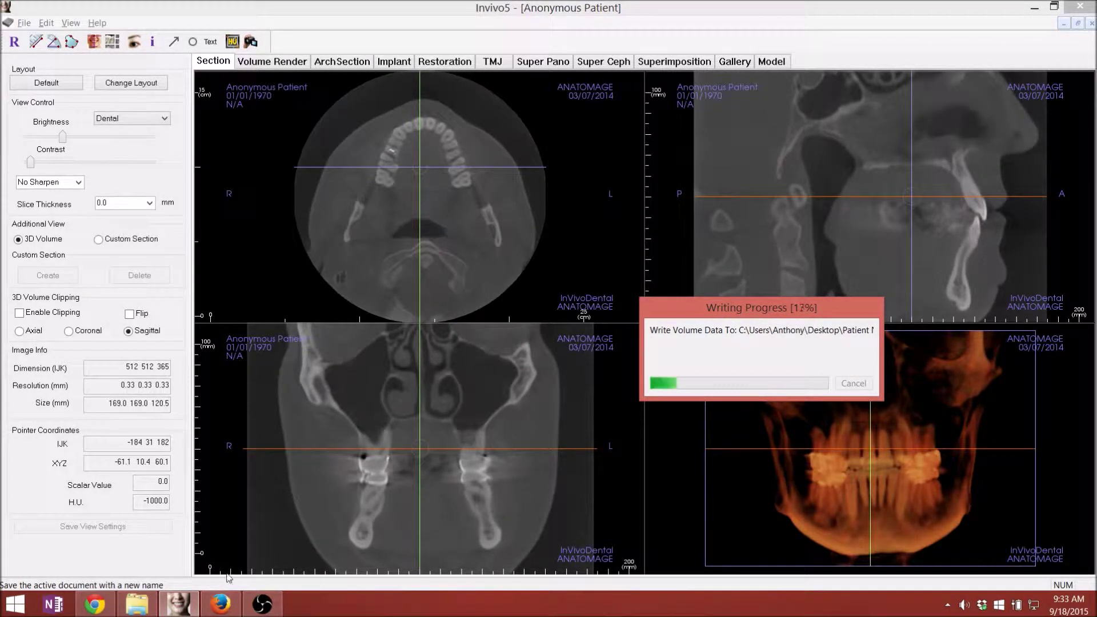
pyautogui.click(95, 604)
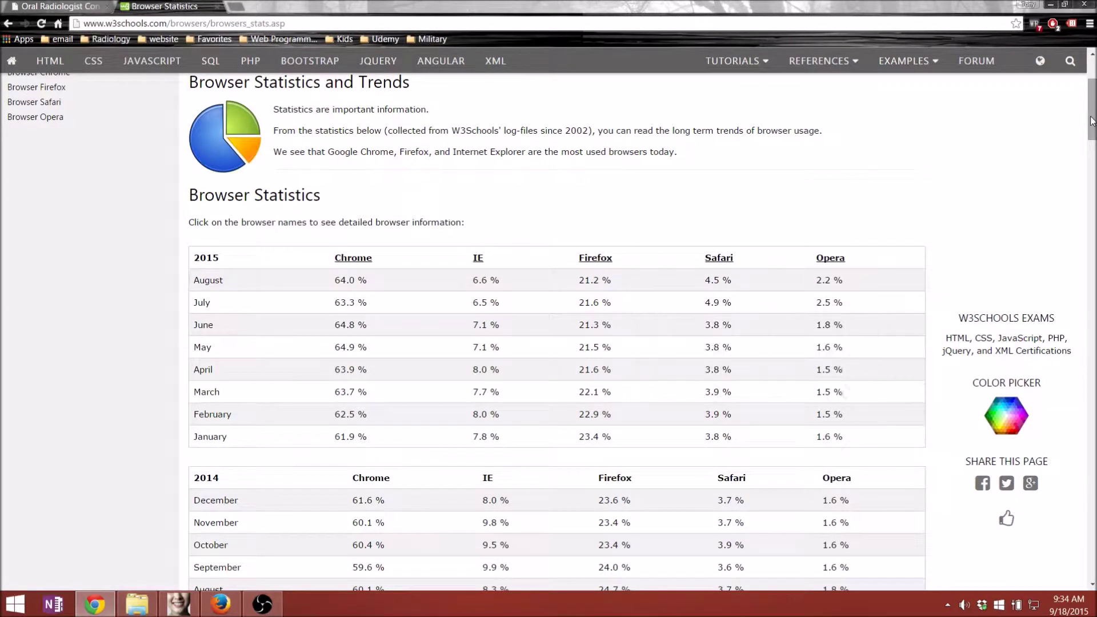
pyautogui.moveTo(1091, 120); pyautogui.dragTo(1091, 126)
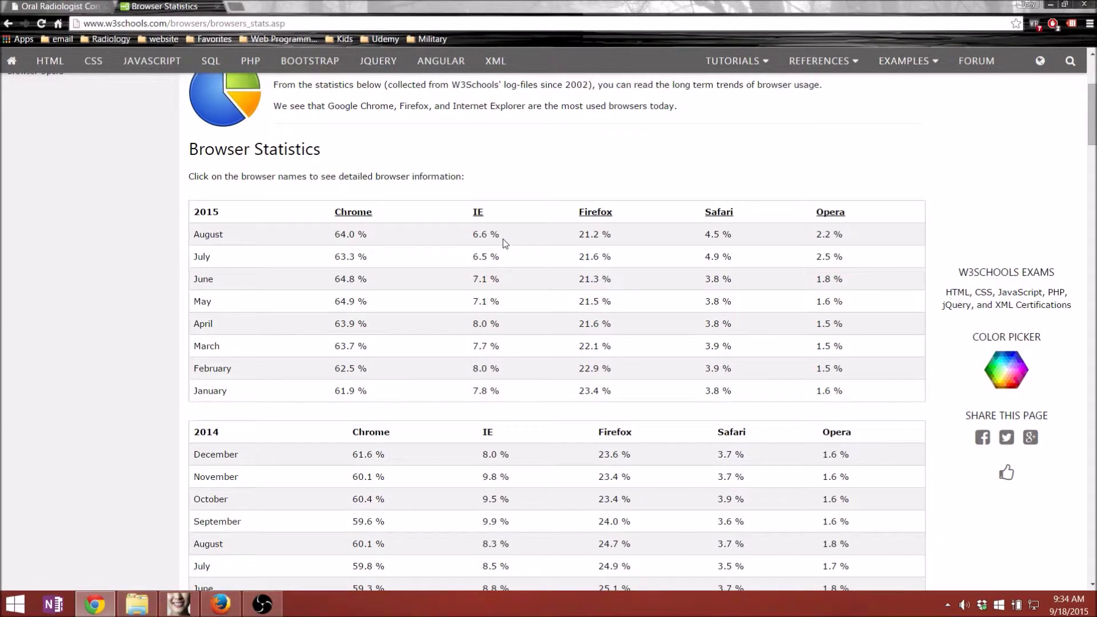
pyautogui.scroll(-5, 543, 308)
pyautogui.scroll(-4, 543, 311)
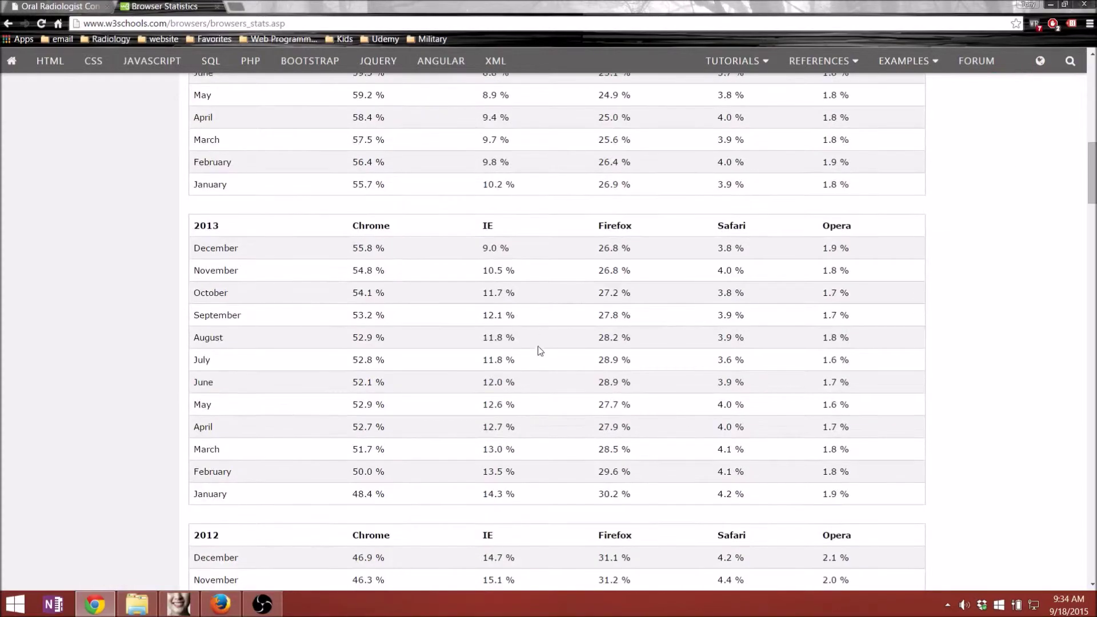
pyautogui.scroll(-7, 531, 452)
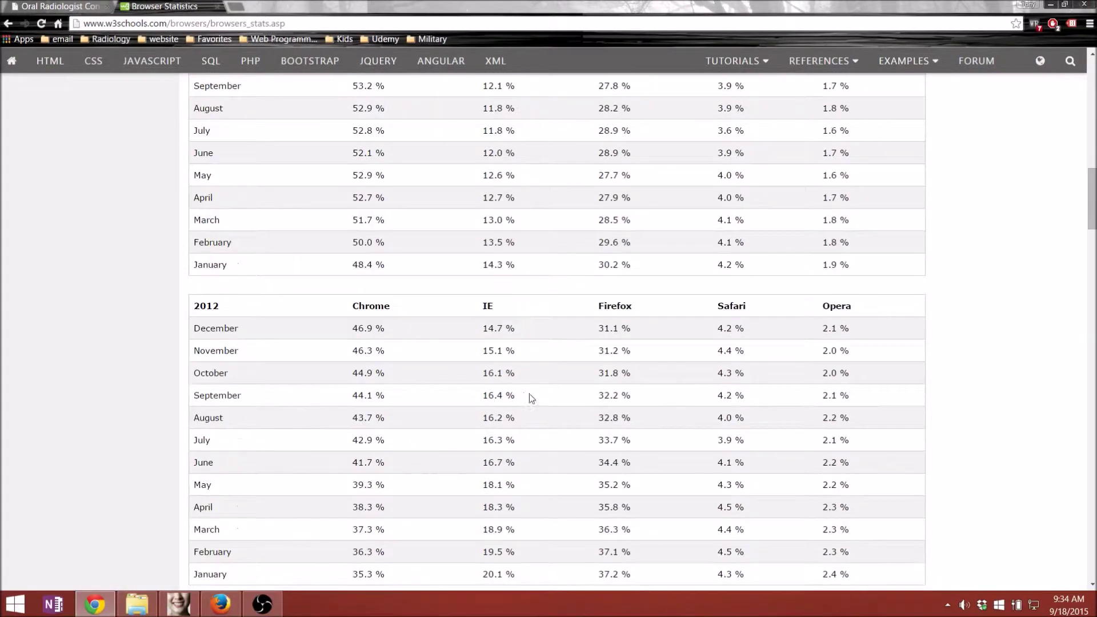
pyautogui.scroll(-4, 540, 364)
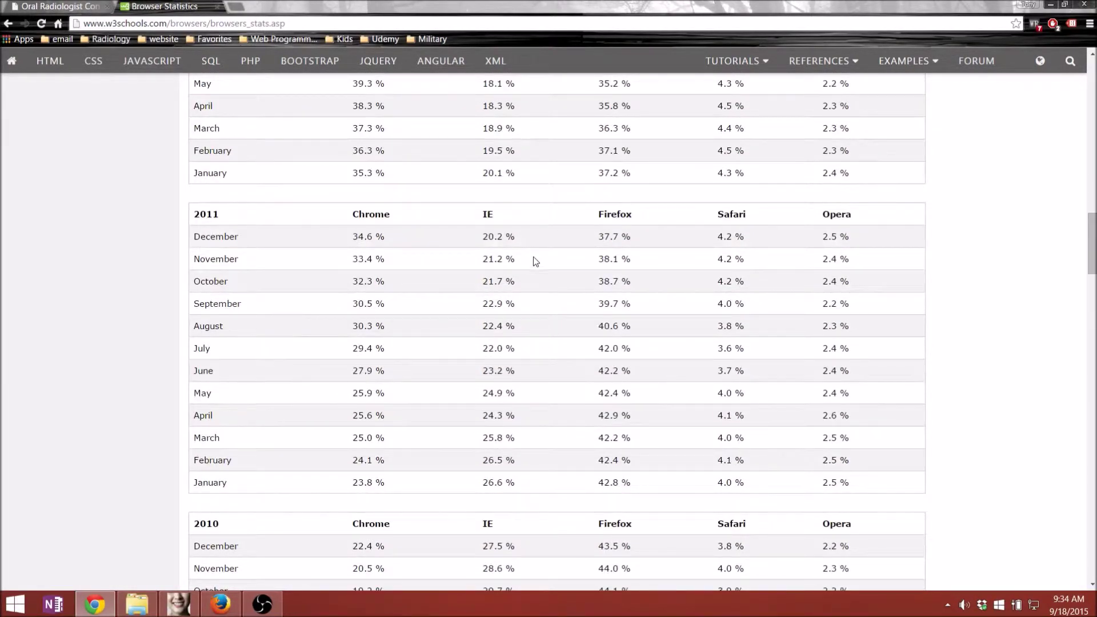
pyautogui.scroll(-2, 527, 394)
pyautogui.scroll(5, 423, 325)
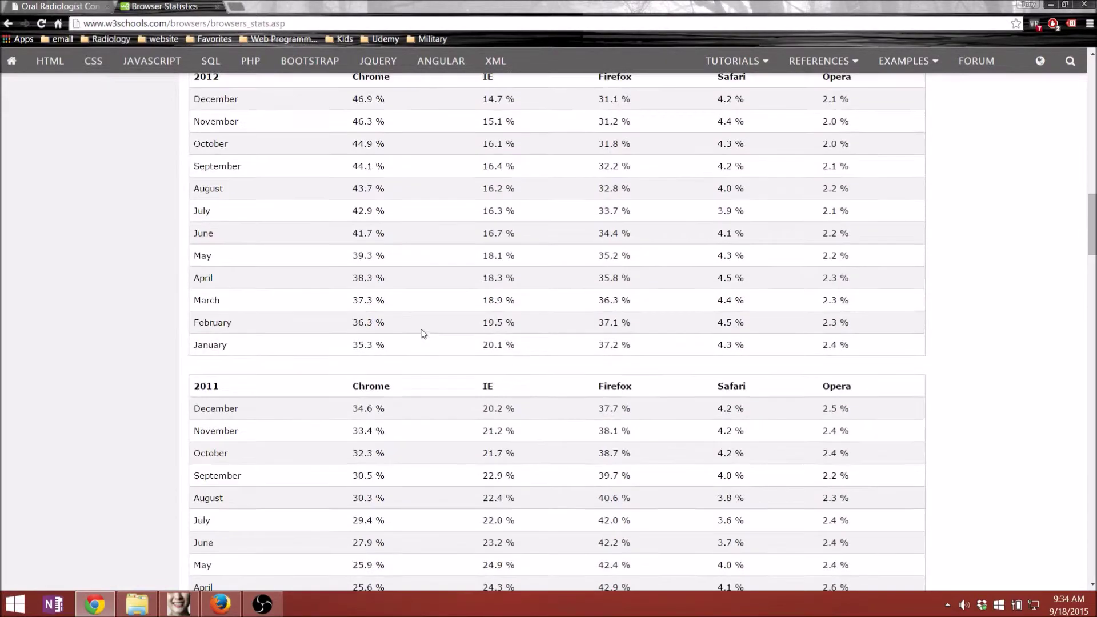
pyautogui.scroll(17, 414, 301)
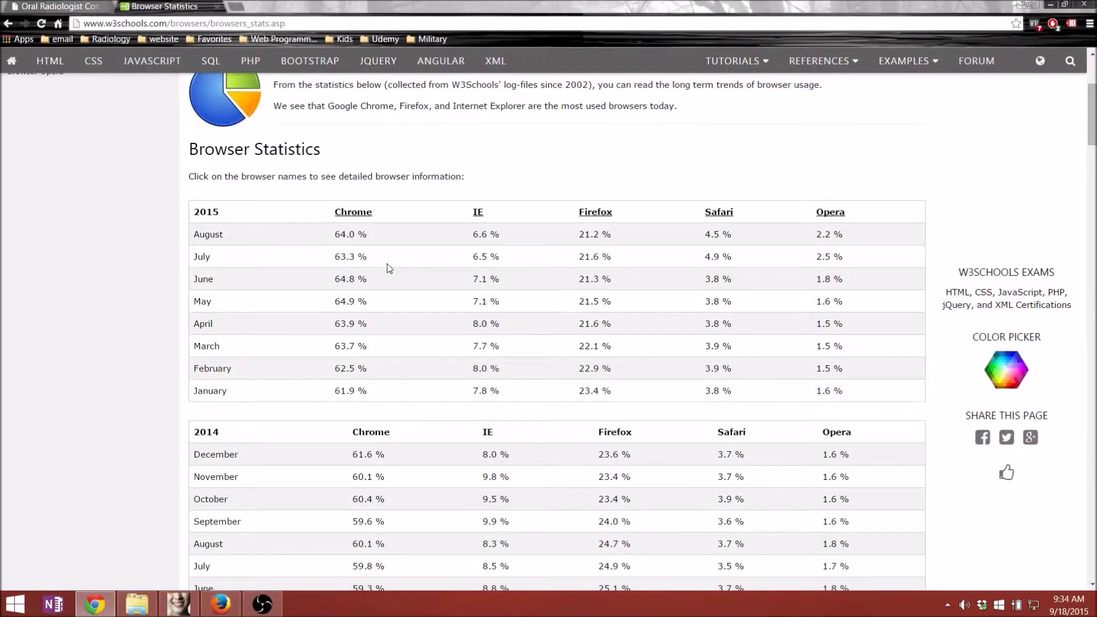
pyautogui.scroll(1, 386, 262)
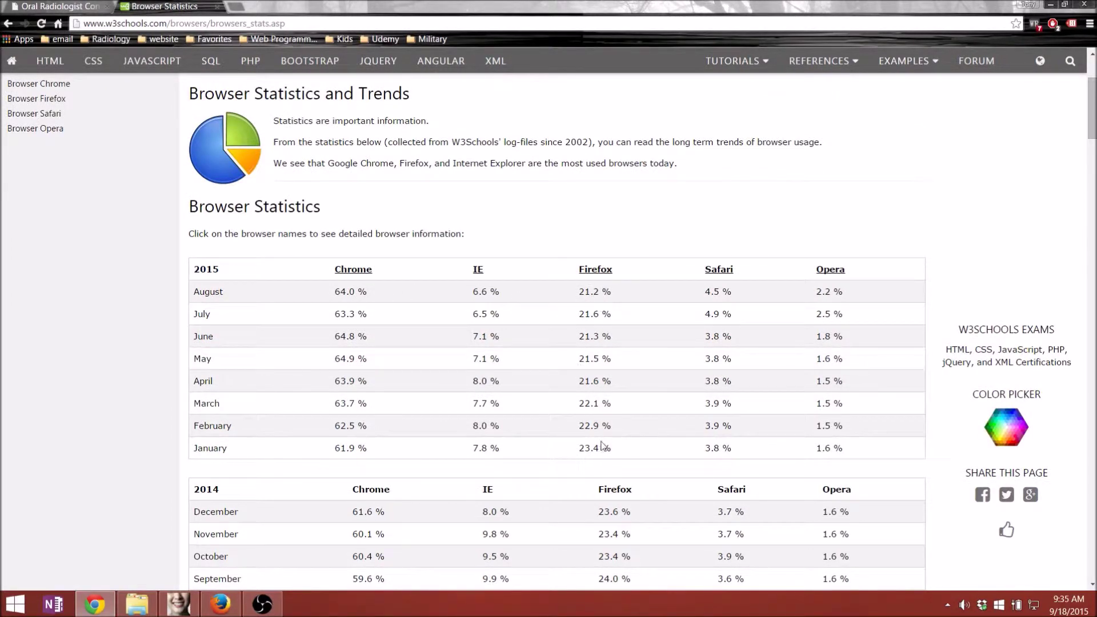
pyautogui.scroll(-2, 632, 455)
pyautogui.scroll(1, 632, 449)
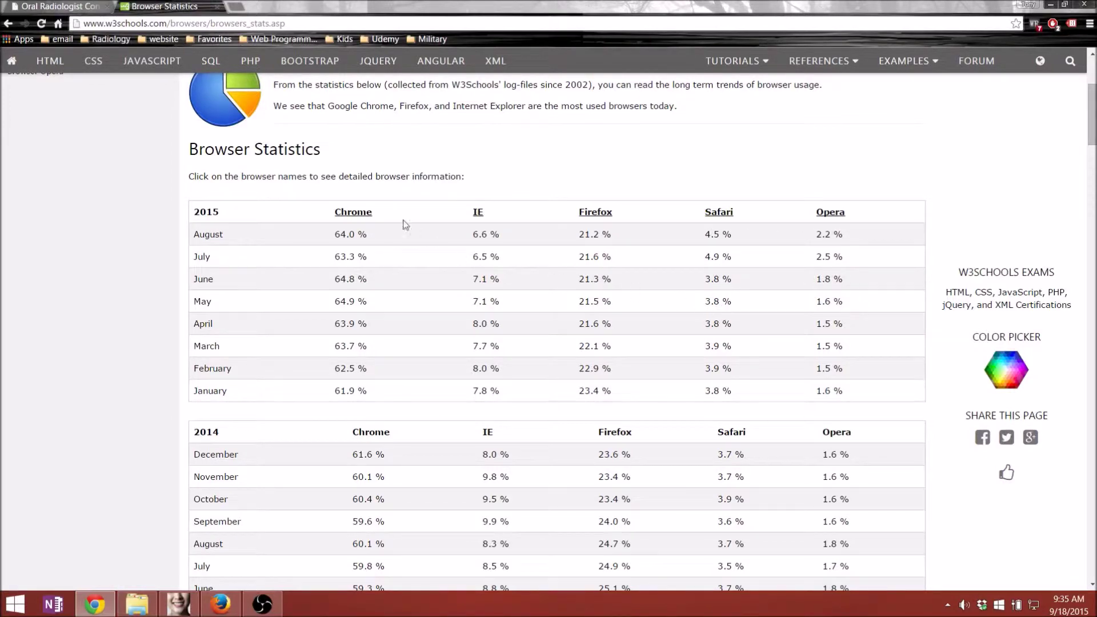
# - Back in Invivo5, acknowledge the 'File saved successfully' message
pyautogui.click(178, 604)
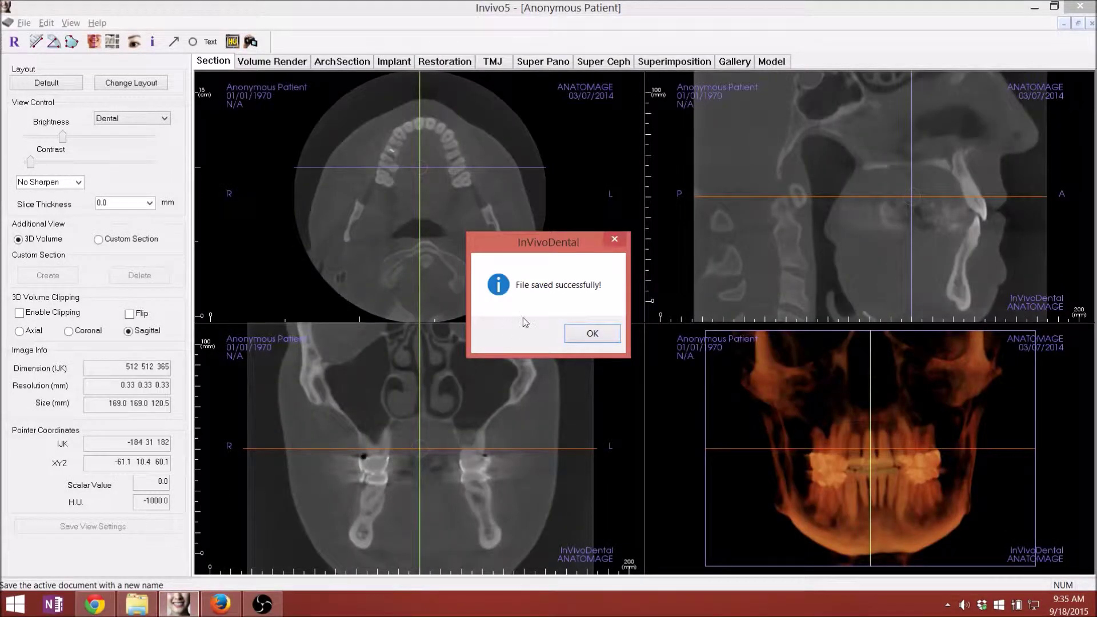
pyautogui.click(592, 333)
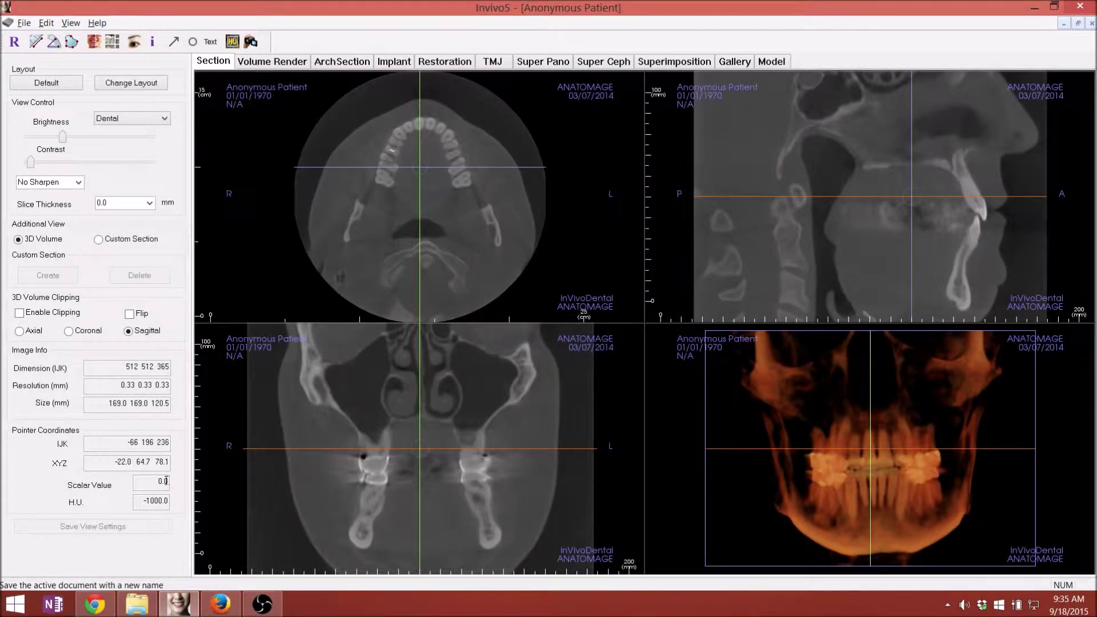
pyautogui.moveTo(102, 608)
# - Move the Patient Name folder to the desktop's upper right and open it to view the INV file
pyautogui.press('super+d')
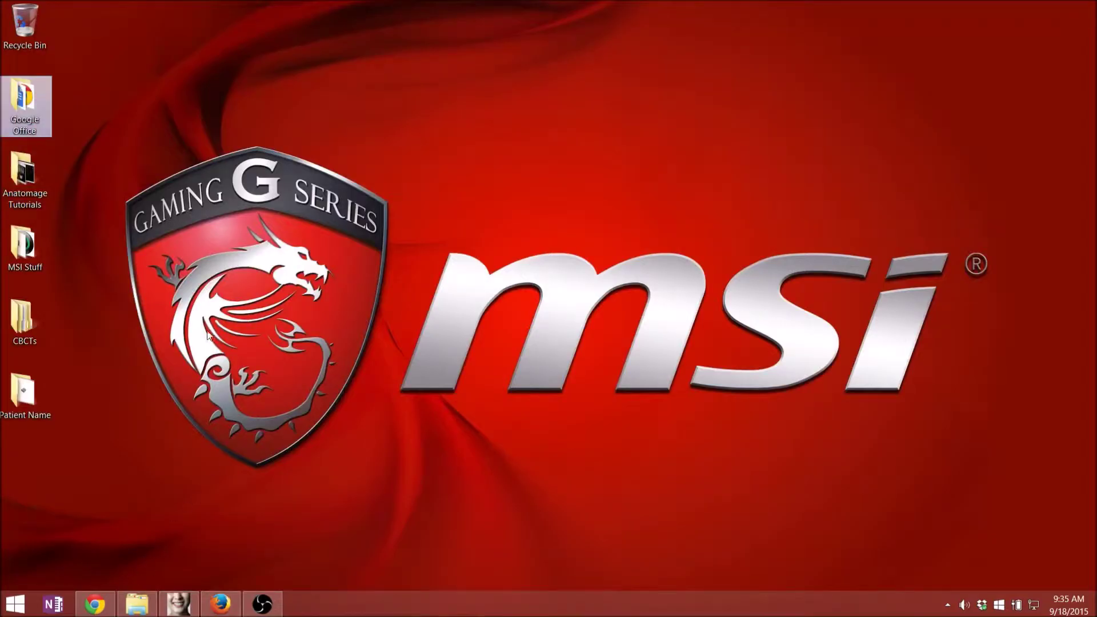
pyautogui.moveTo(34, 394); pyautogui.dragTo(1002, 171)
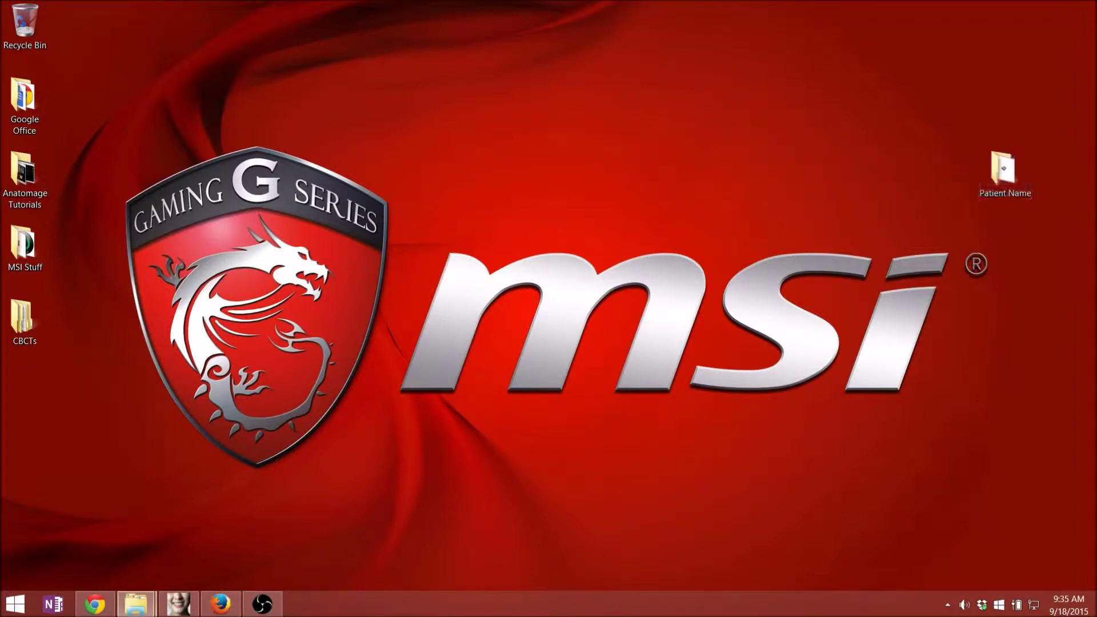
pyautogui.press('Return')
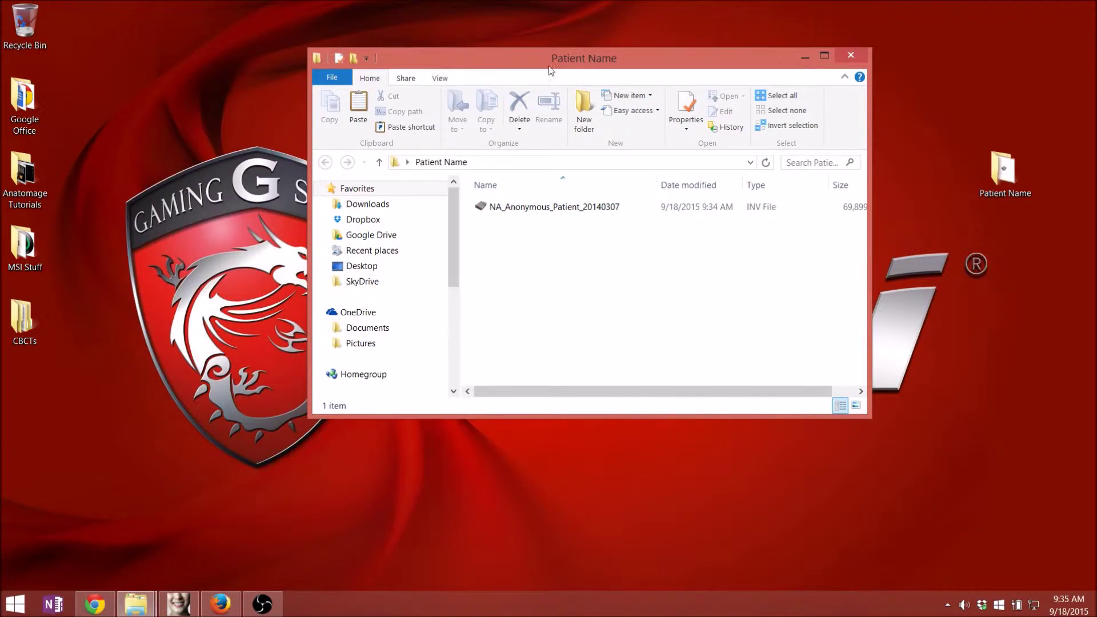
pyautogui.moveTo(552, 64); pyautogui.dragTo(545, 81)
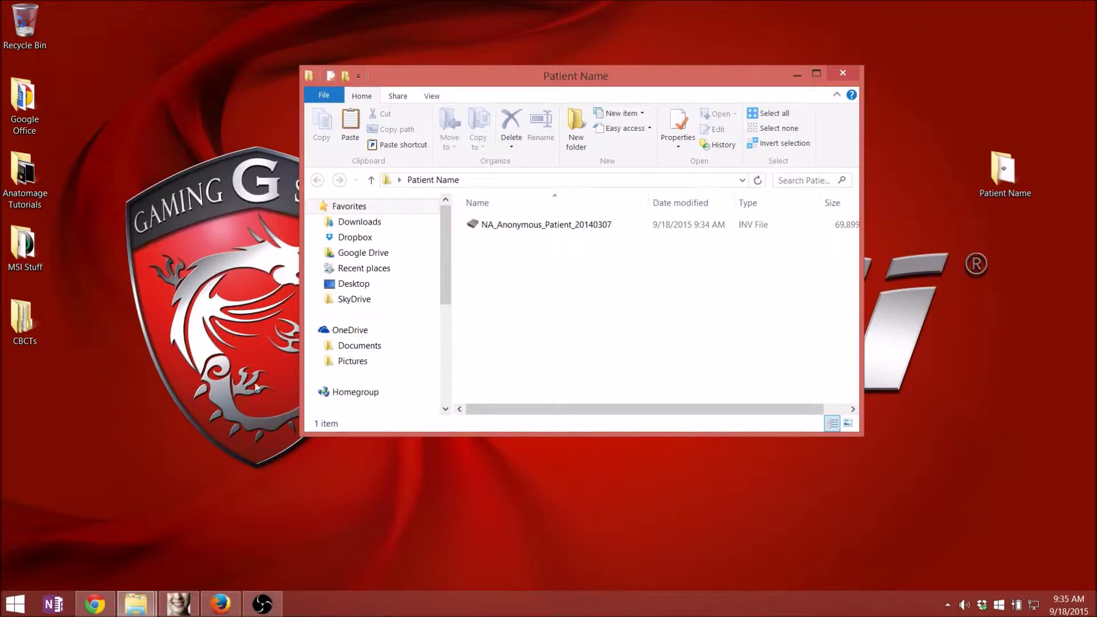
# - Copy the 20141009_090751_Z folder from CBCTs and paste it onto the desktop
pyautogui.click(27, 321)
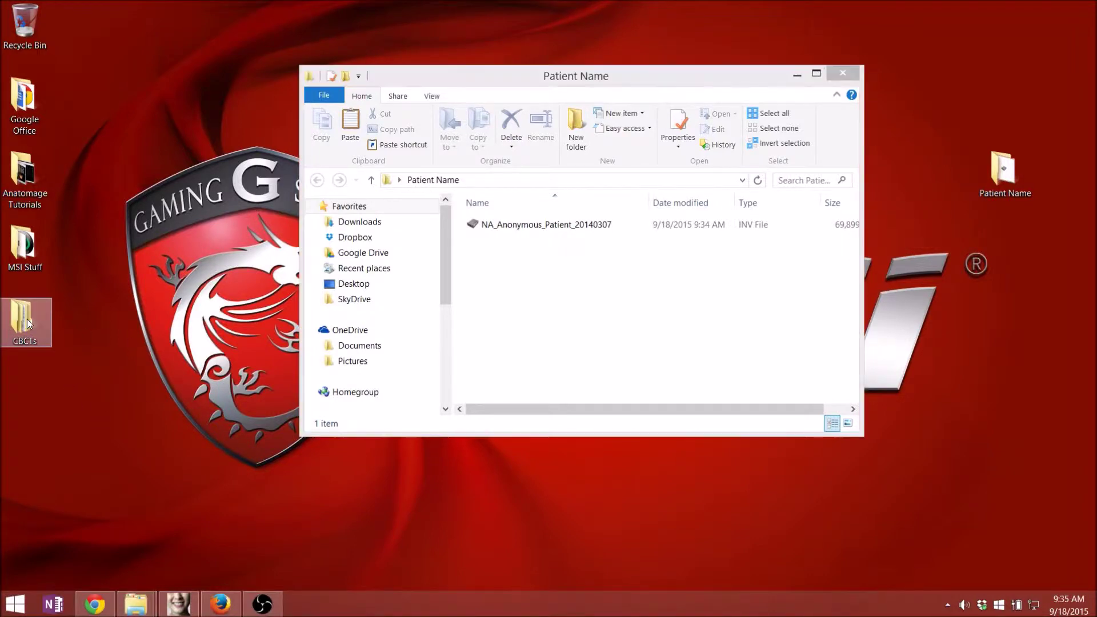
pyautogui.doubleClick(26, 319)
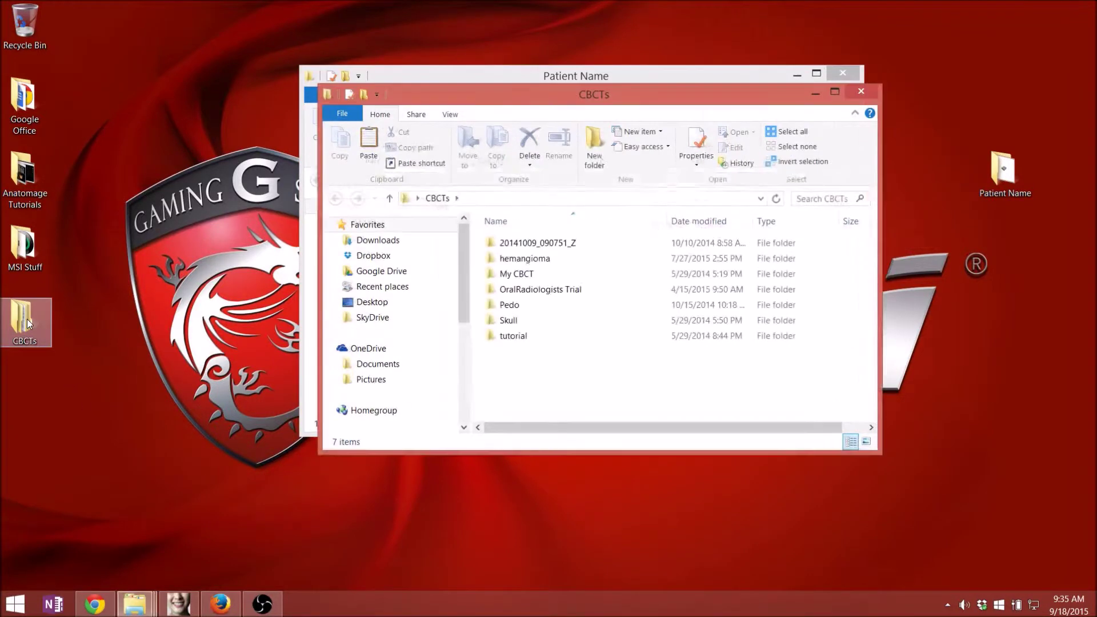
pyautogui.rightClick(531, 244)
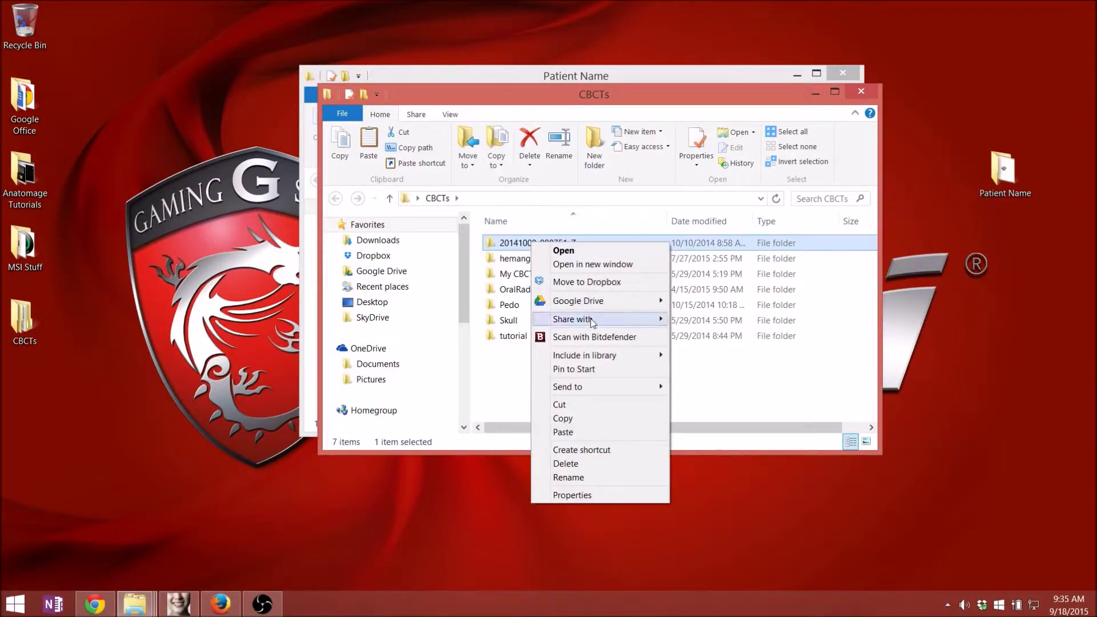
pyautogui.click(594, 418)
pyautogui.click(917, 247)
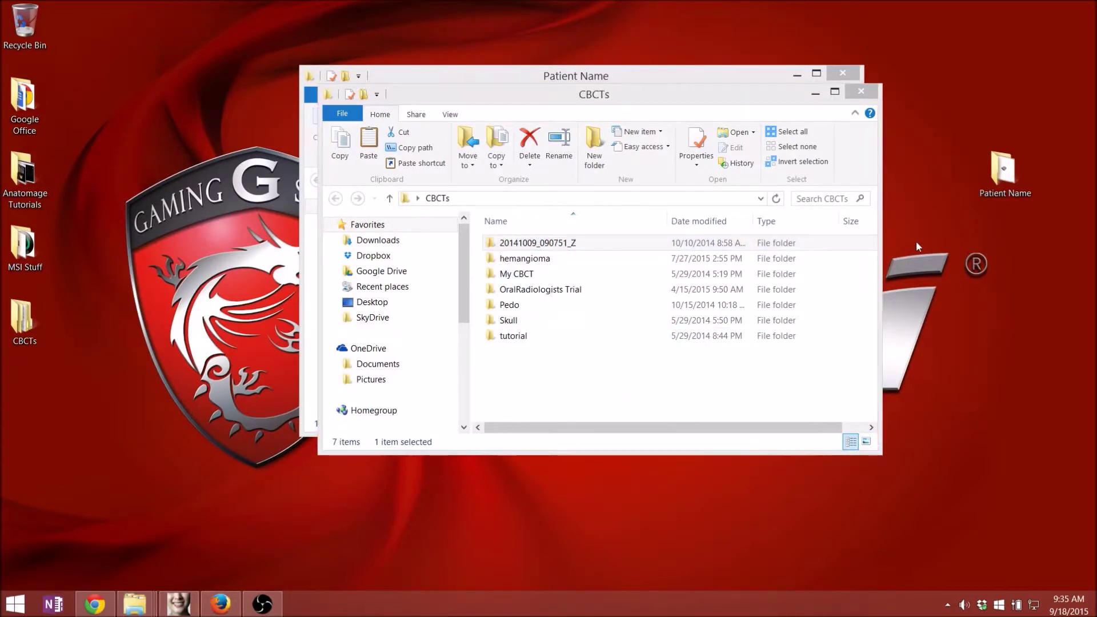
pyautogui.rightClick(917, 246)
pyautogui.click(948, 295)
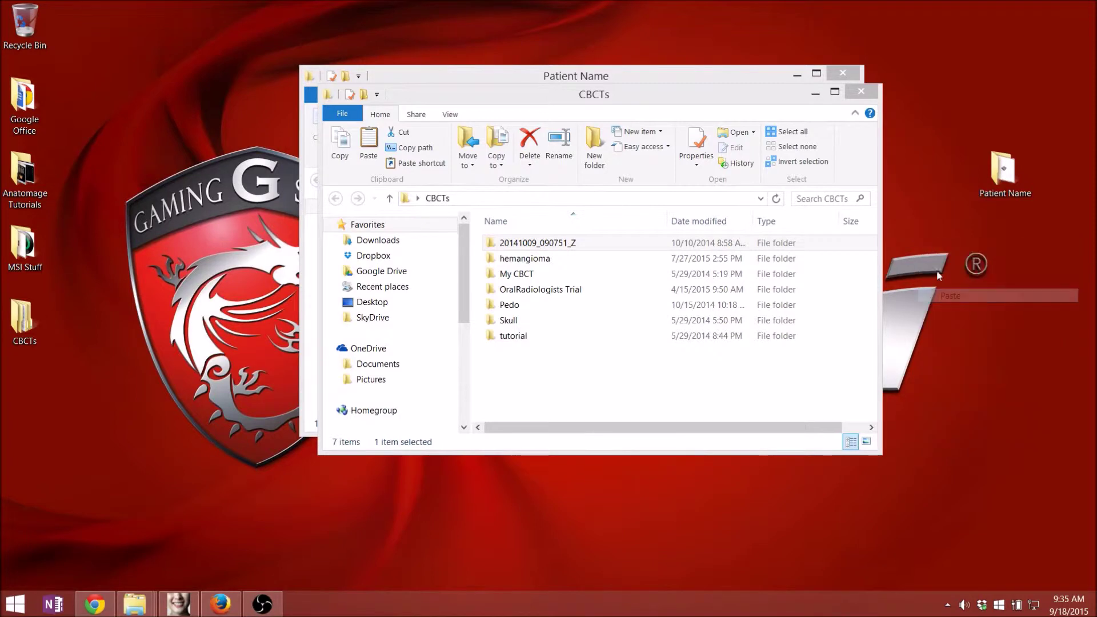
# - Place the copied folder under Patient Name and check that it holds 481 DCM files
pyautogui.click(860, 92)
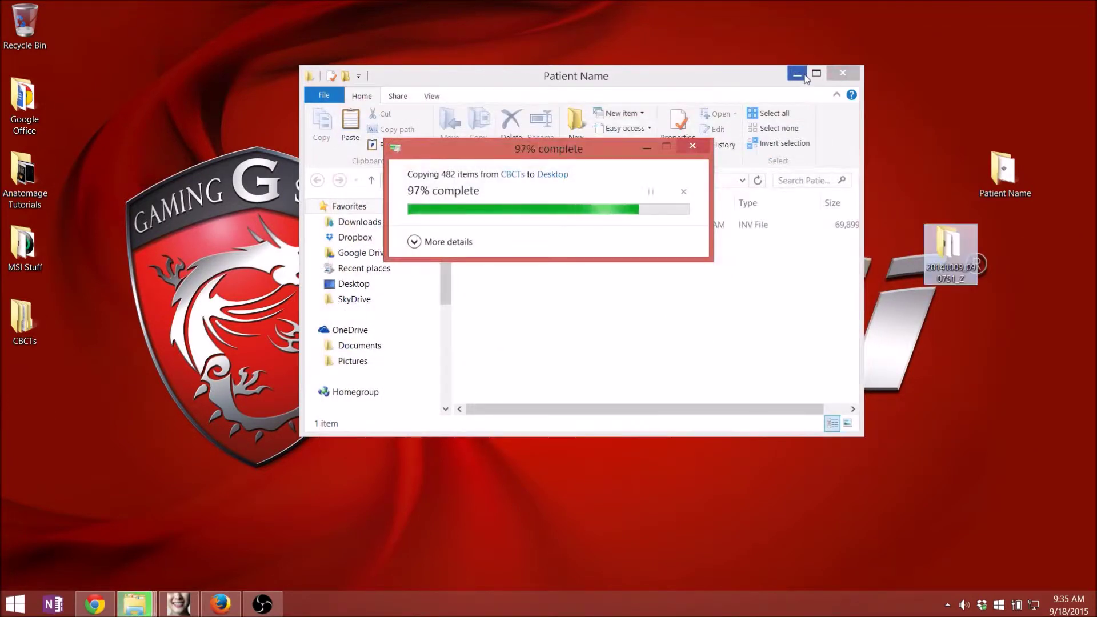
pyautogui.click(804, 77)
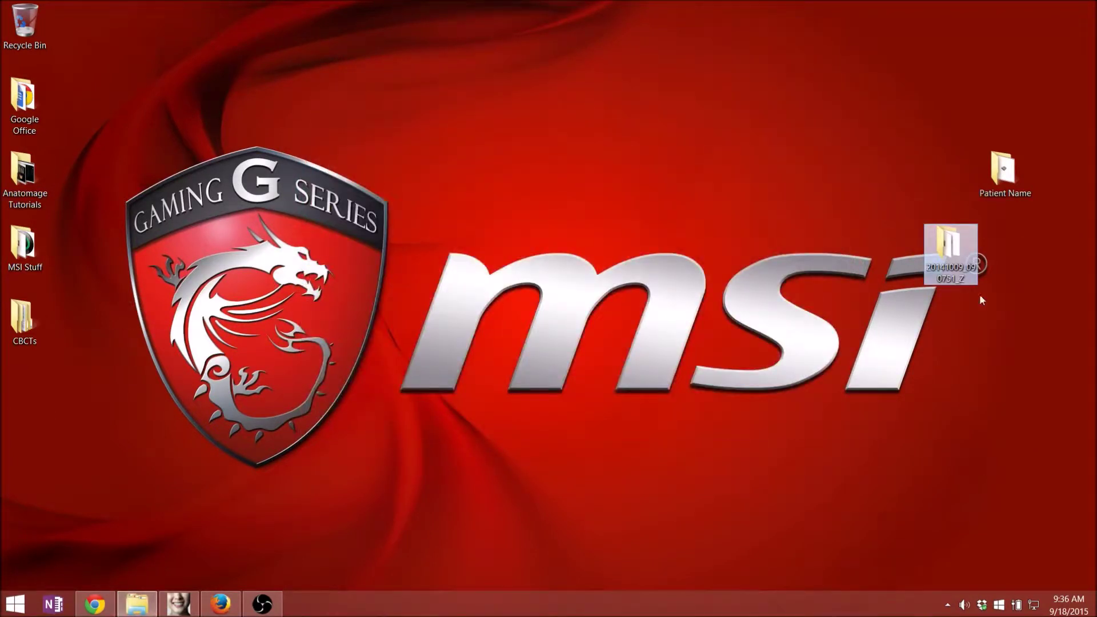
pyautogui.moveTo(950, 260); pyautogui.dragTo(1005, 260)
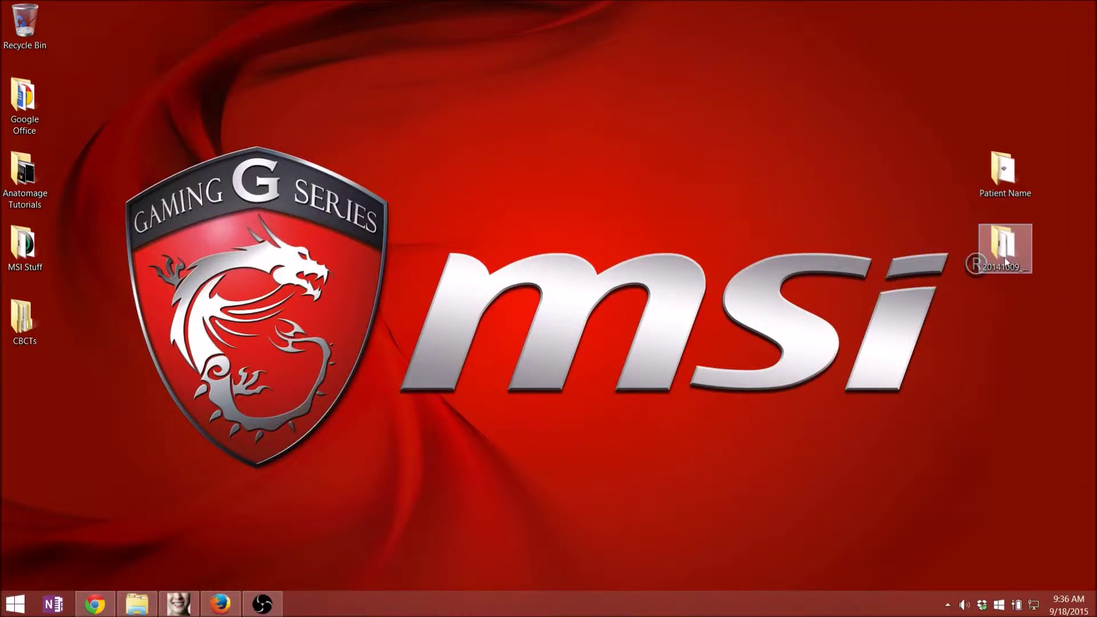
pyautogui.doubleClick(1005, 257)
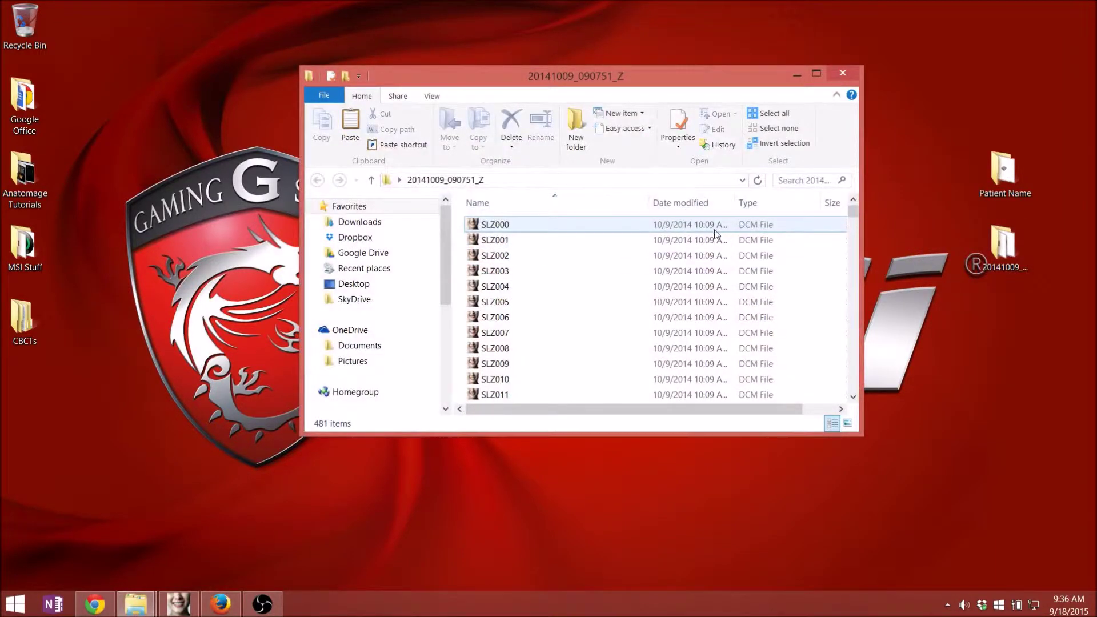
pyautogui.moveTo(850, 214); pyautogui.dragTo(821, 148)
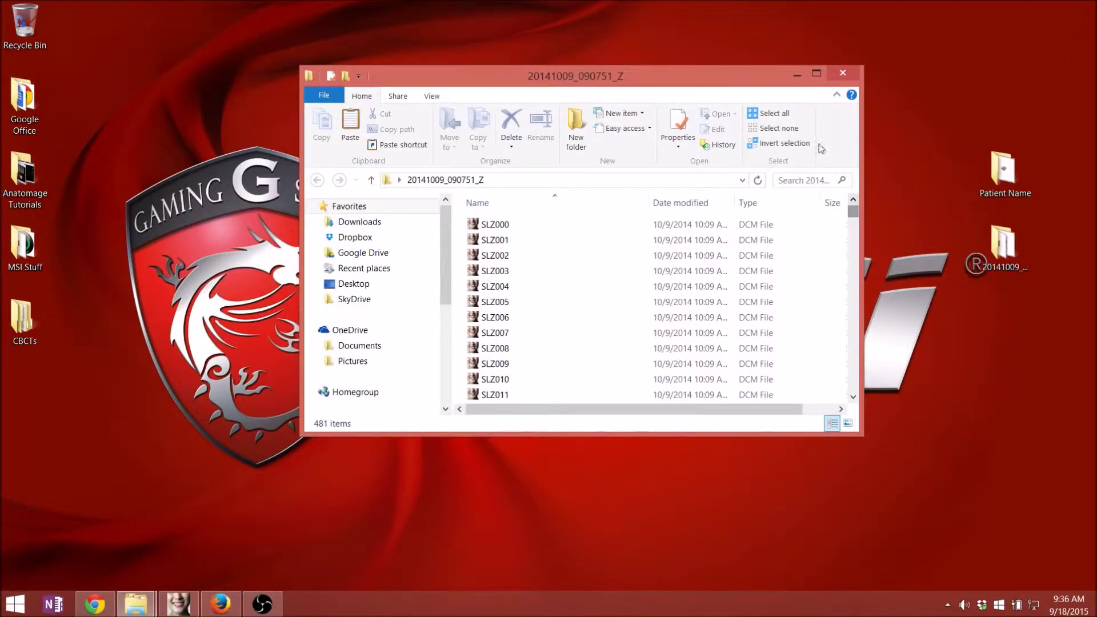
pyautogui.click(844, 76)
pyautogui.doubleClick(1003, 246)
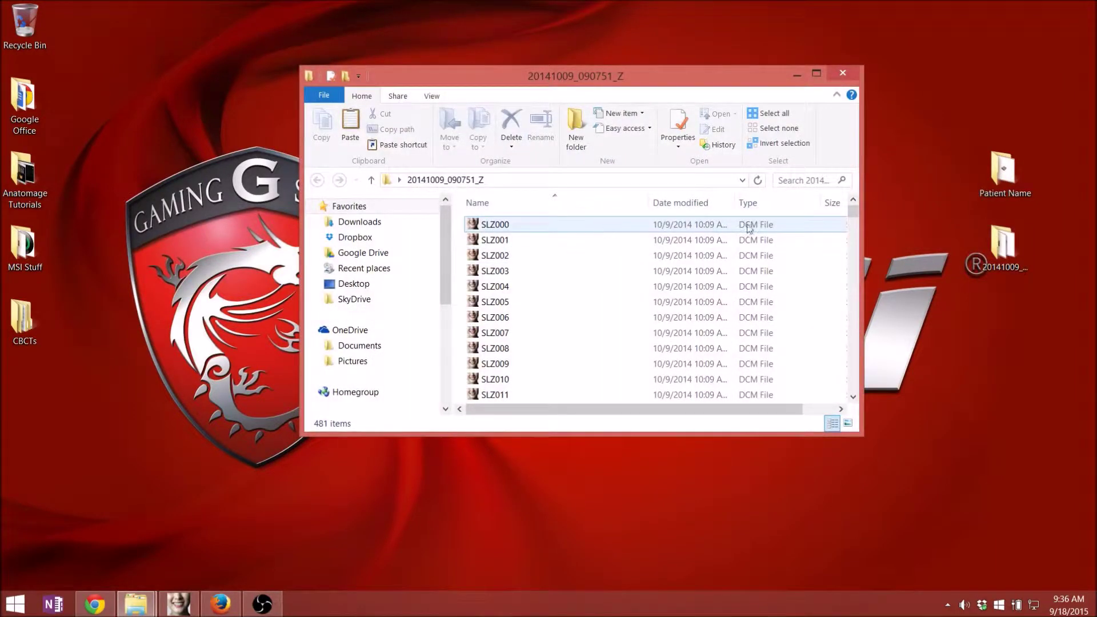
pyautogui.moveTo(853, 212); pyautogui.dragTo(852, 222)
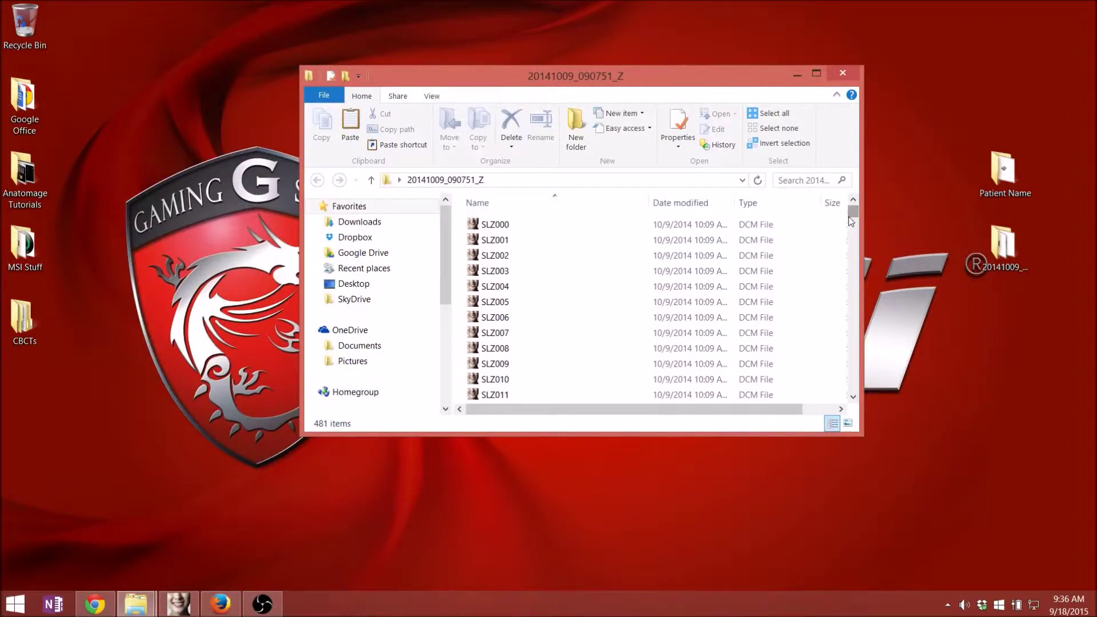
pyautogui.click(842, 73)
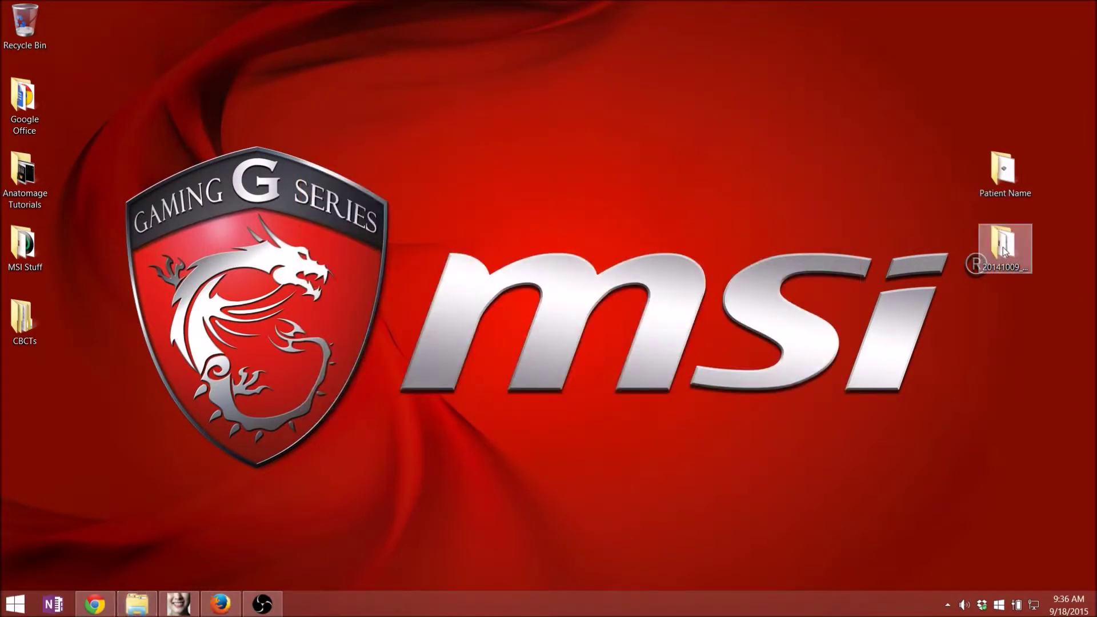
pyautogui.rightClick(1005, 252)
pyautogui.click(1009, 489)
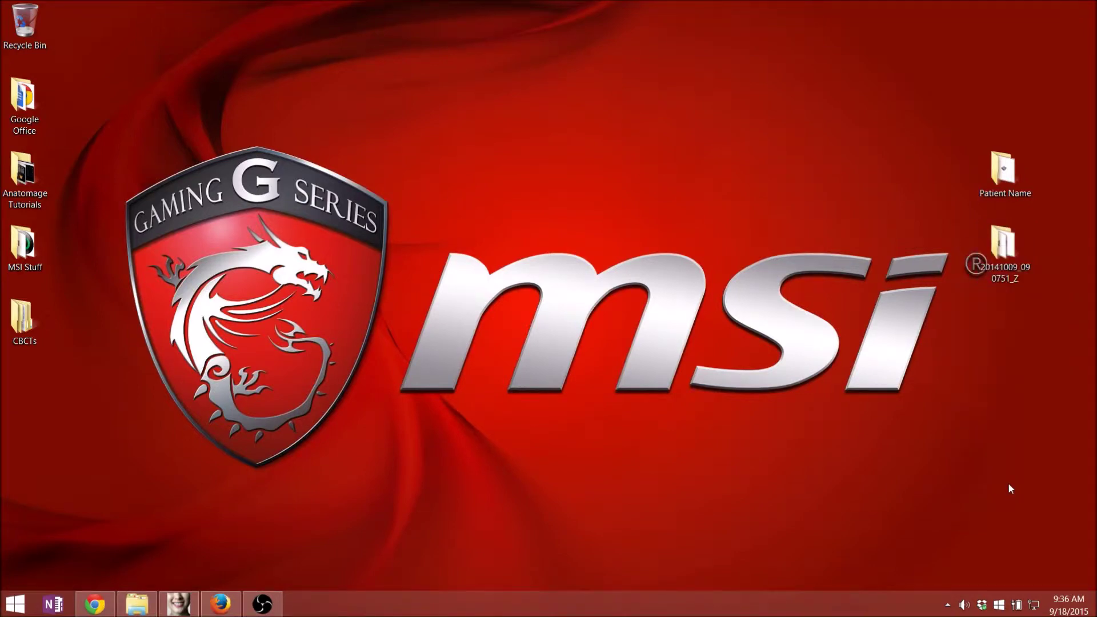
pyautogui.rightClick(1001, 250)
# - Send 20141009_090751_Z to a compressed zip folder and place the zip below the original
pyautogui.click(916, 234)
pyautogui.rightClick(1004, 255)
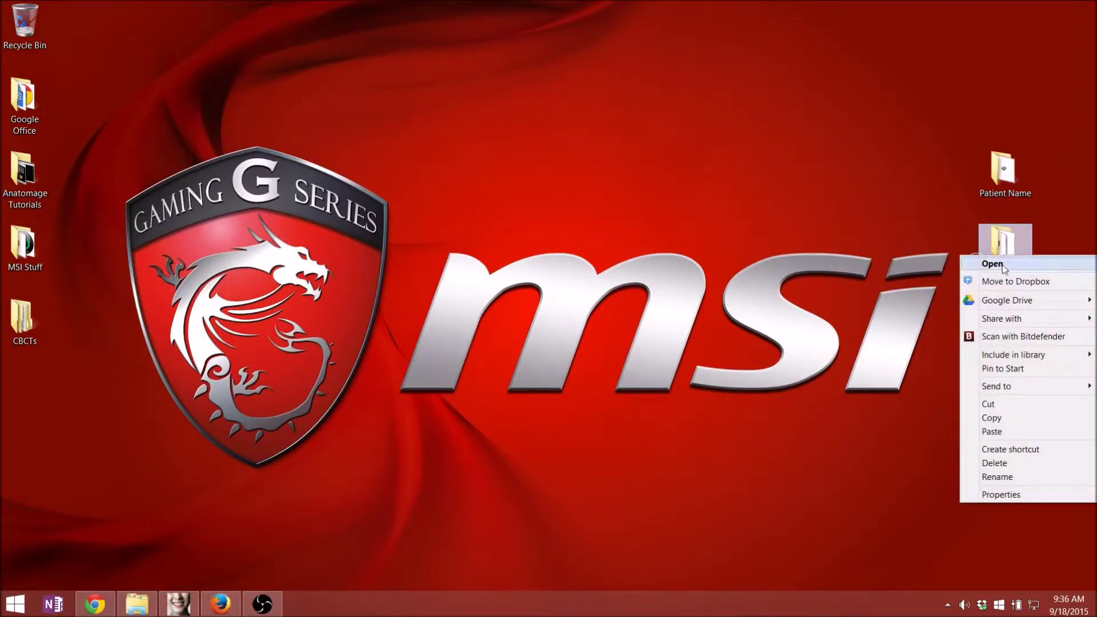
pyautogui.moveTo(1000, 388)
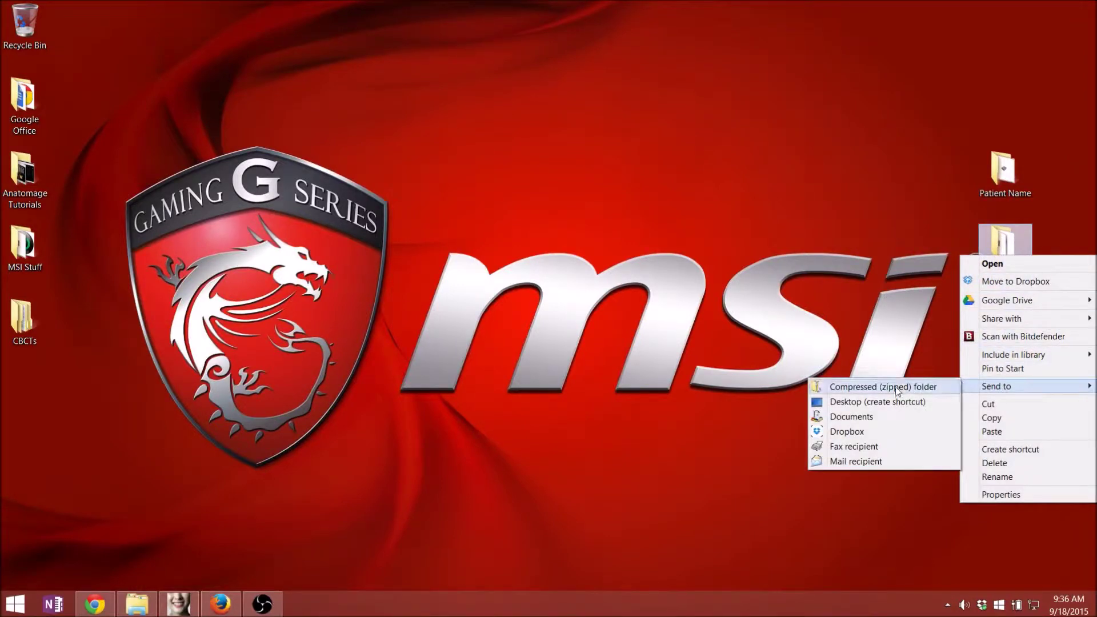
pyautogui.click(854, 387)
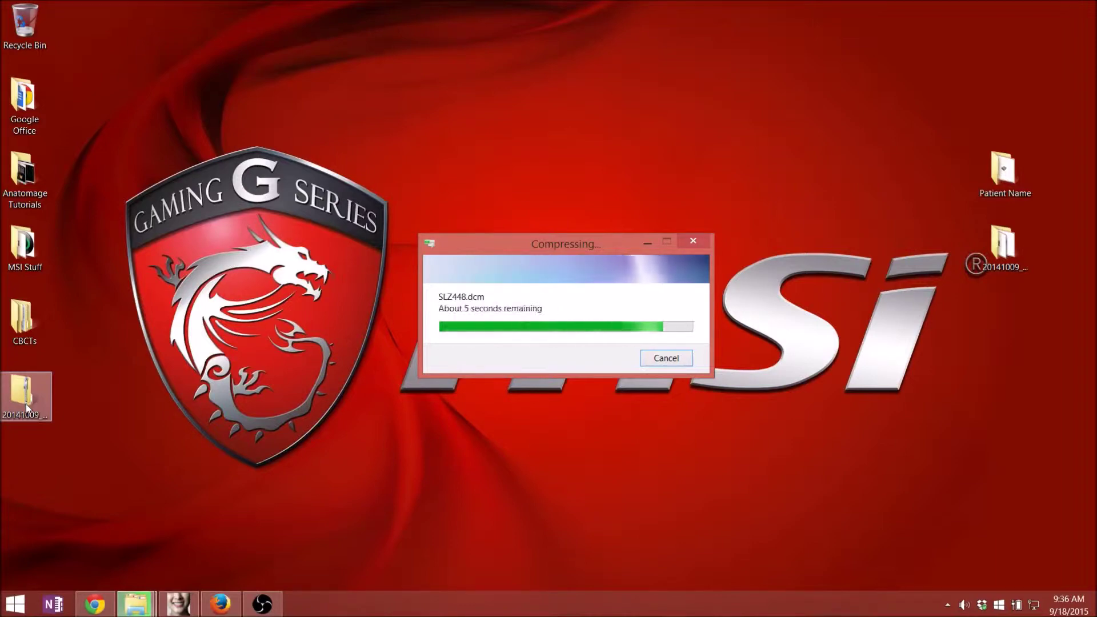
pyautogui.click(25, 403)
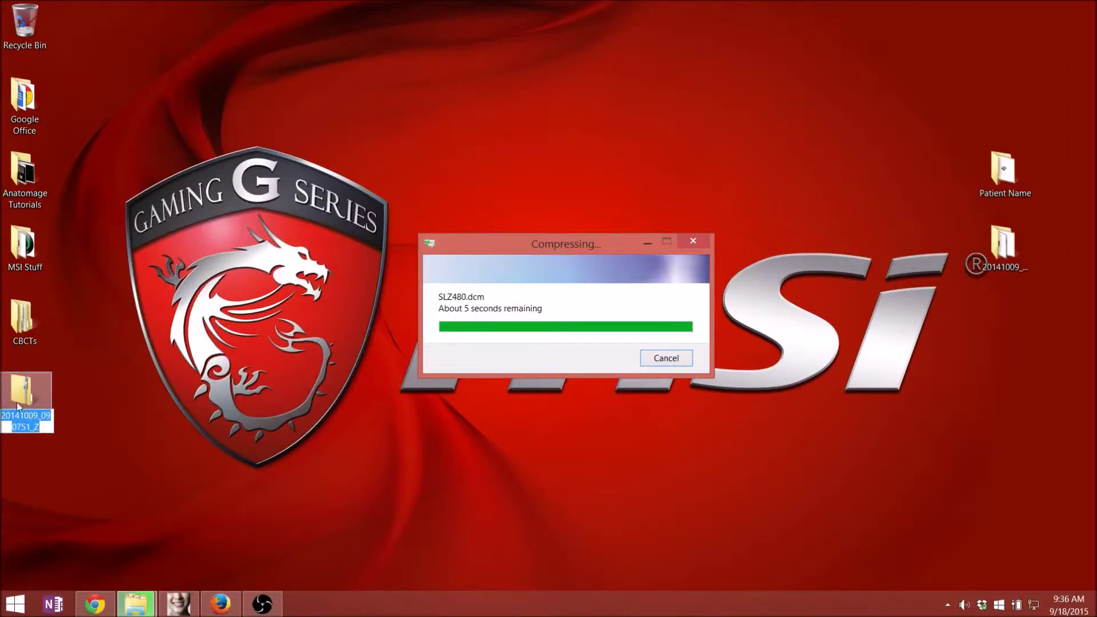
pyautogui.moveTo(19, 407); pyautogui.dragTo(999, 320)
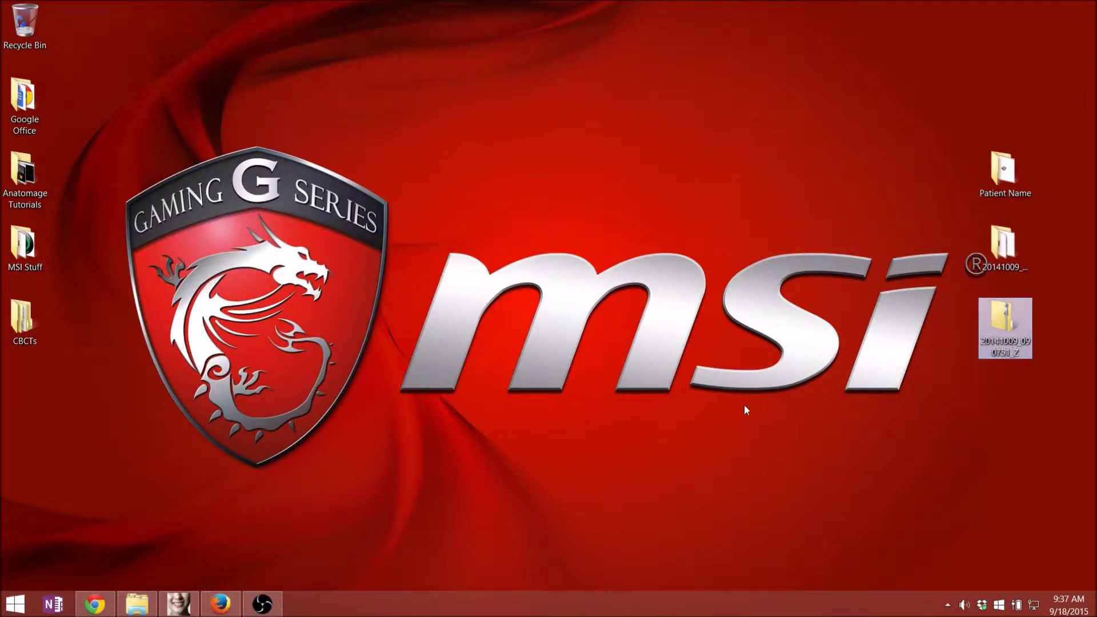
# - Log in to the Oral Radiologists site in Chrome using the saved account
pyautogui.click(95, 604)
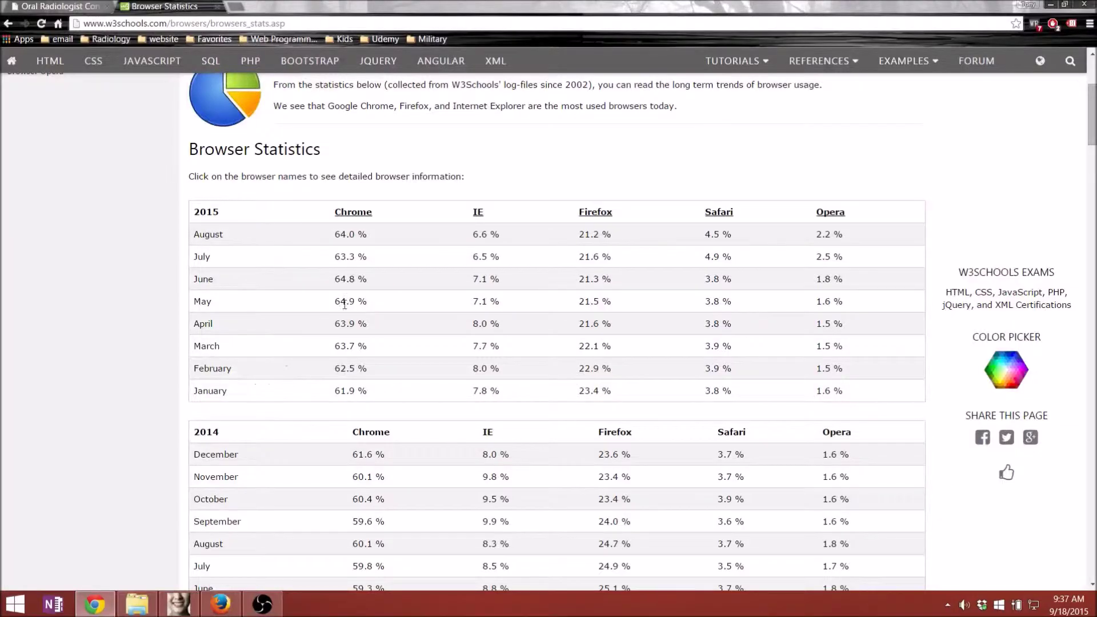
pyautogui.click(57, 6)
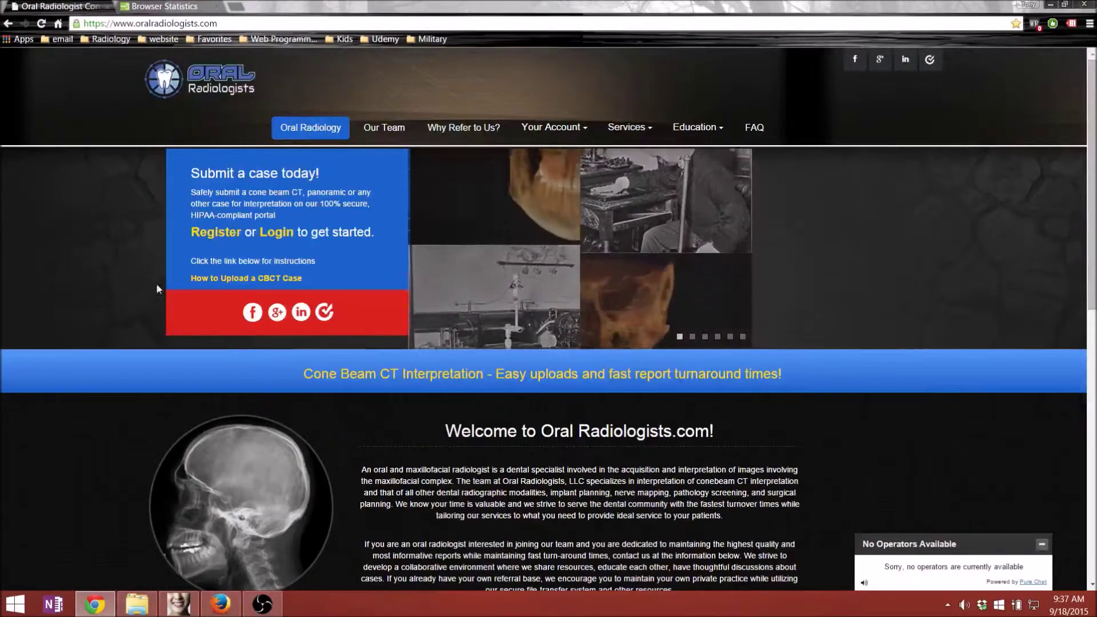
pyautogui.click(275, 233)
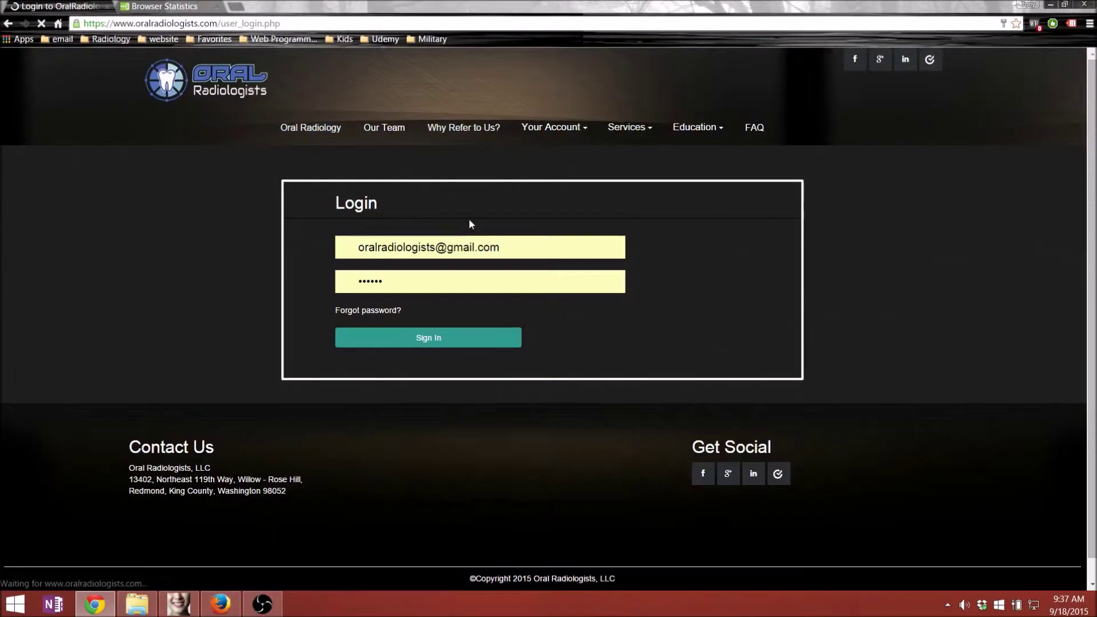
pyautogui.doubleClick(468, 247)
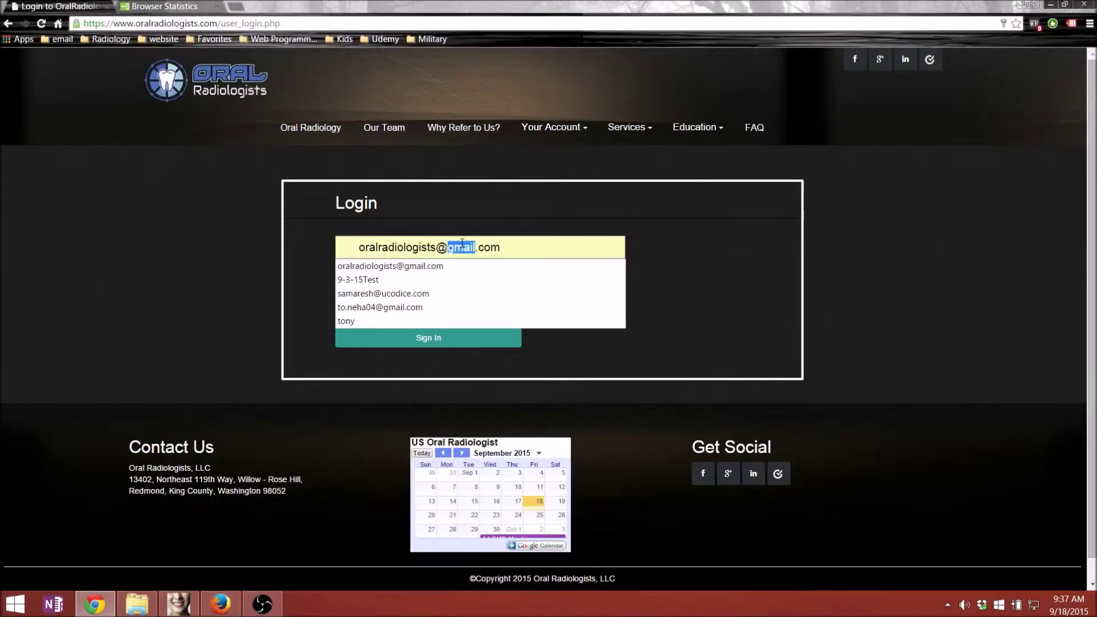
pyautogui.click(368, 321)
pyautogui.click(398, 339)
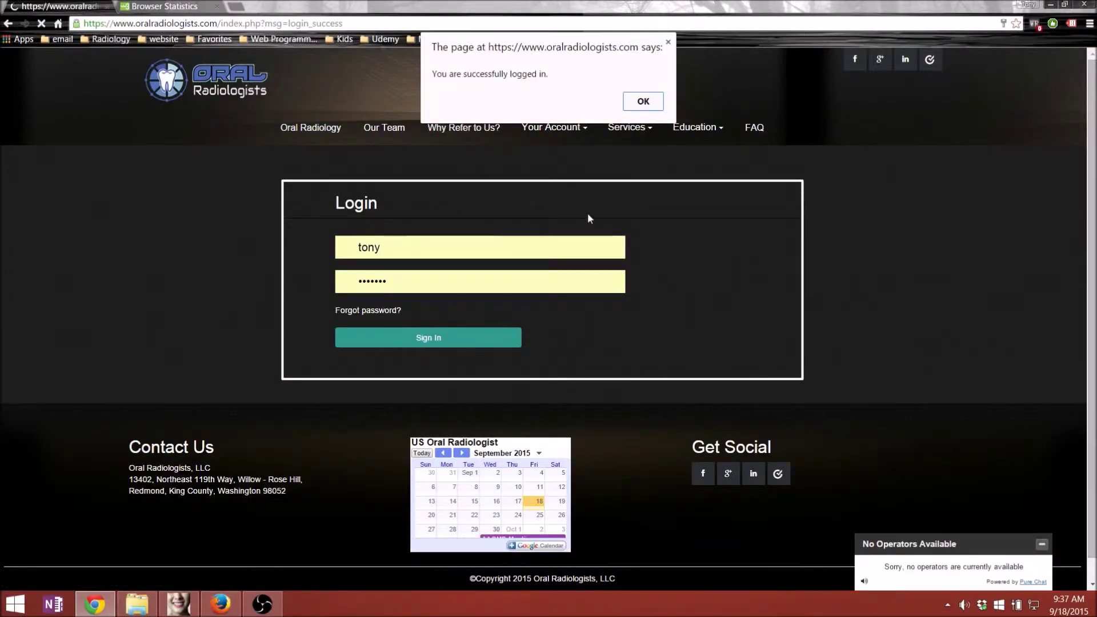
pyautogui.click(640, 102)
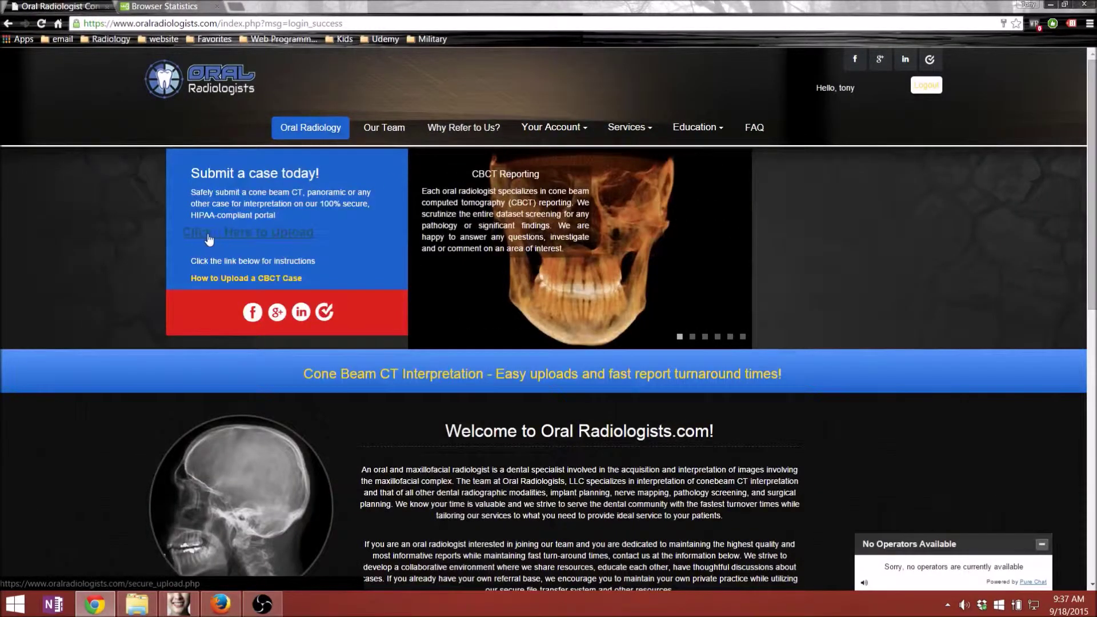
# - Open the CBCT upload form and snap Chrome to the left half of the screen
pyautogui.click(270, 239)
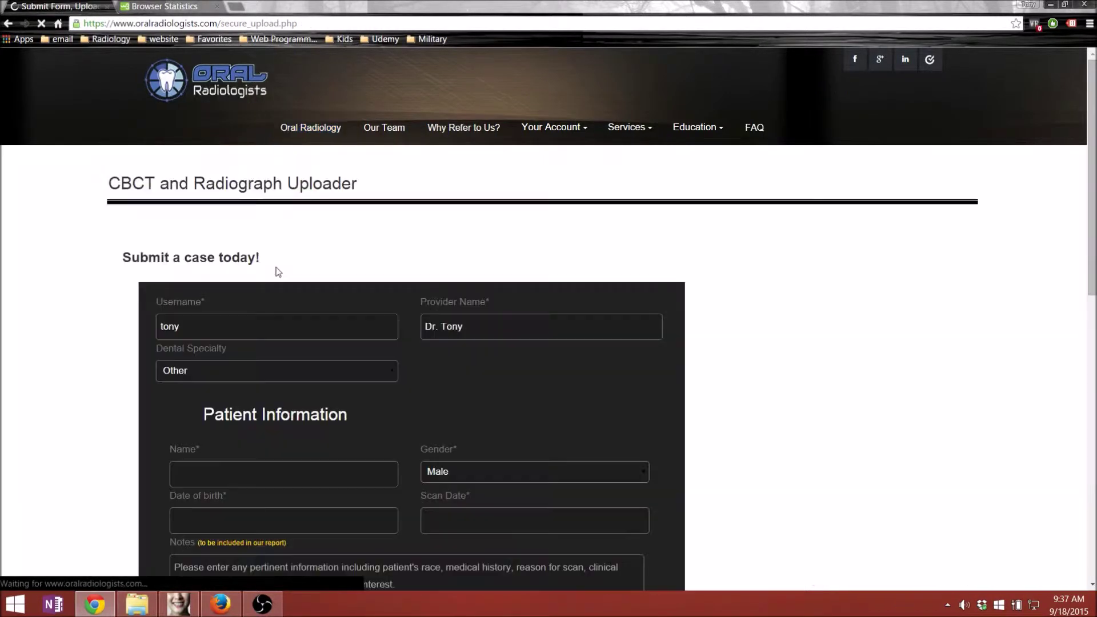
pyautogui.scroll(-1, 347, 226)
pyautogui.scroll(-2, 369, 195)
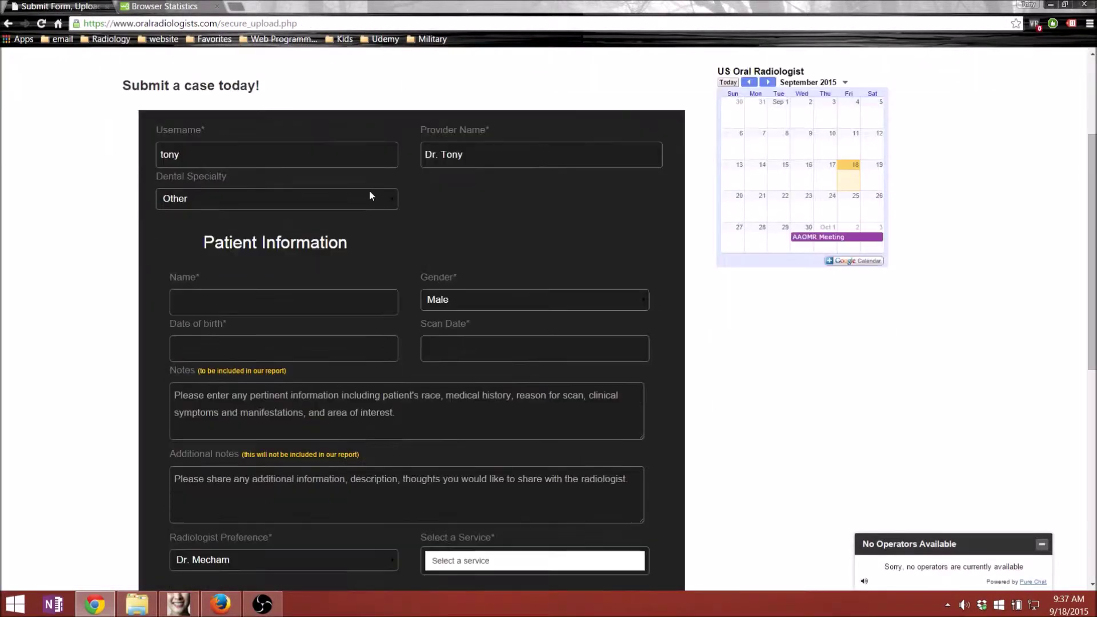
pyautogui.scroll(-2, 386, 206)
pyautogui.scroll(-6, 386, 206)
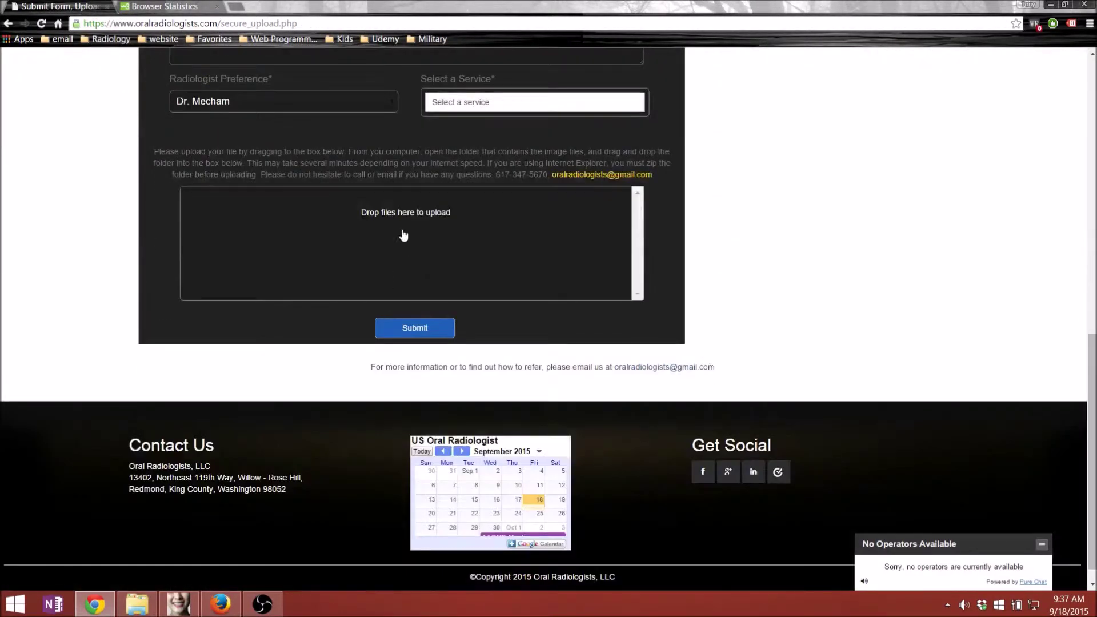
pyautogui.scroll(4, 404, 240)
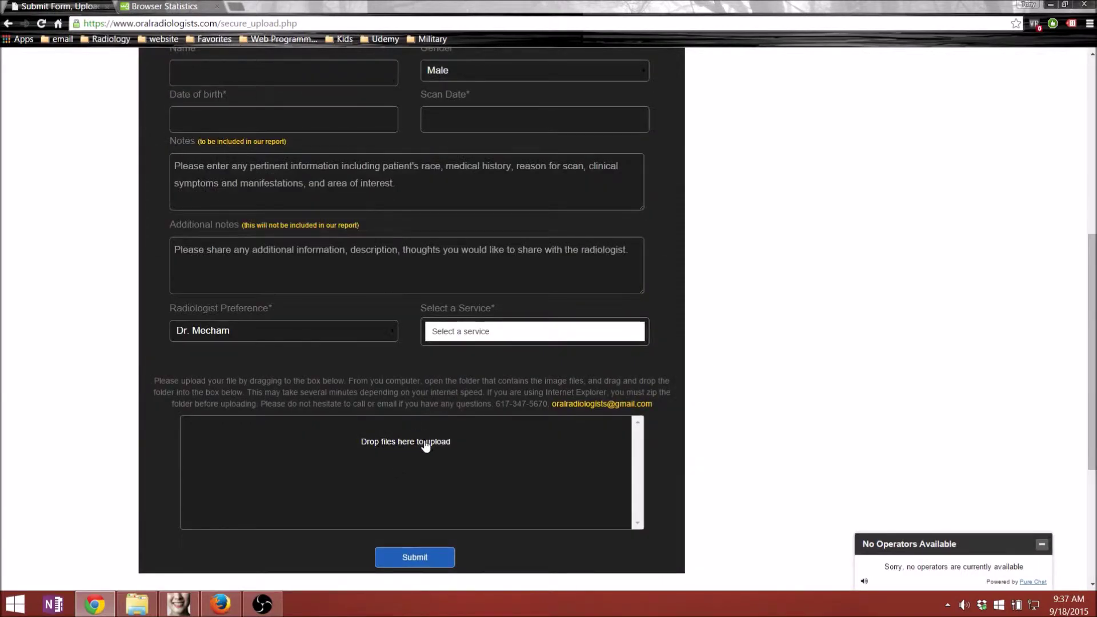
pyautogui.scroll(4, 400, 337)
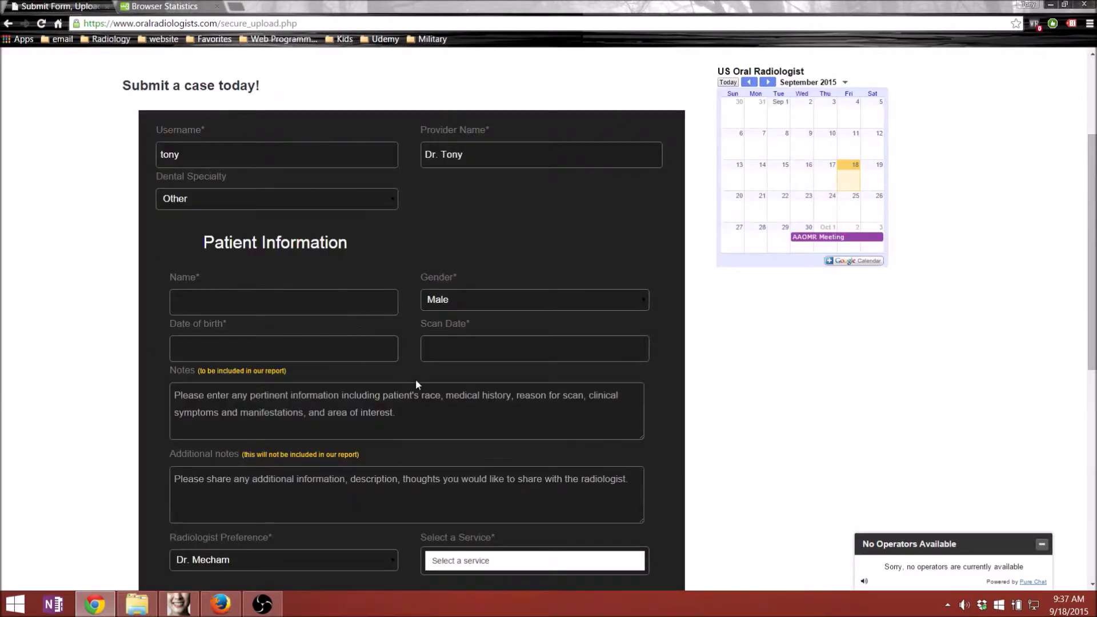
pyautogui.scroll(-3, 420, 382)
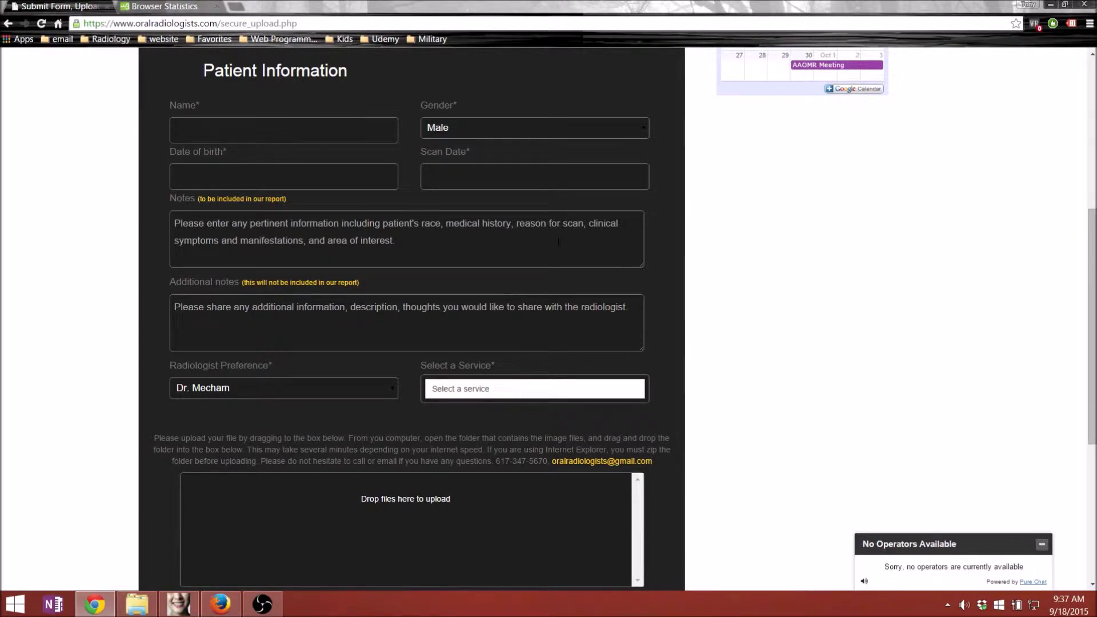
pyautogui.press('super+Left')
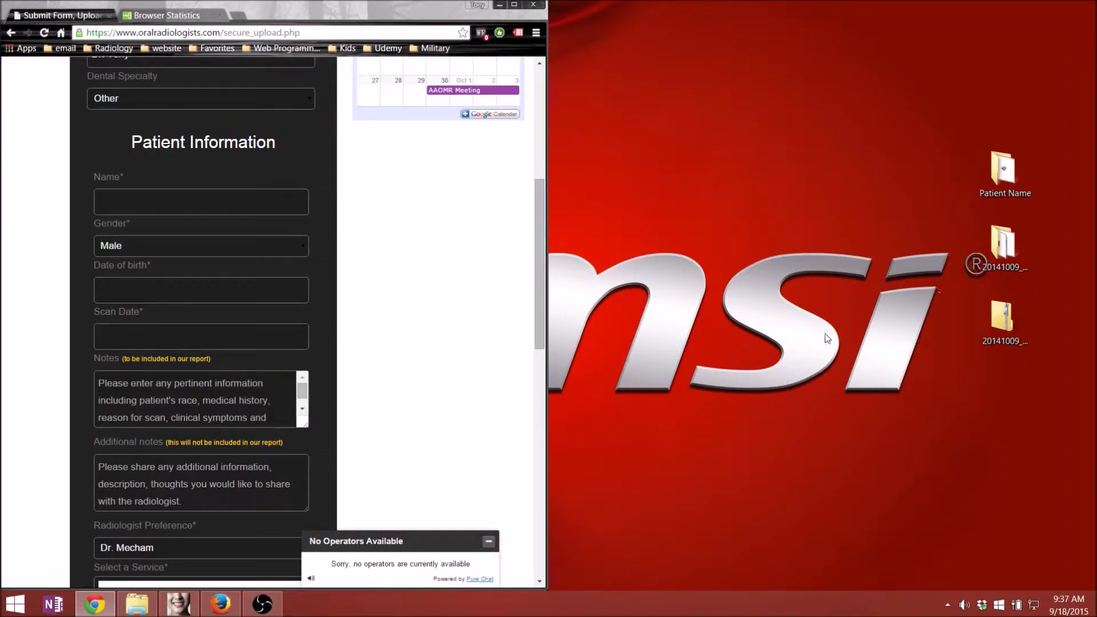
# - Drag the zipped 20141009 scan into the 'Drop files here to upload' box and maximize Chrome
pyautogui.moveTo(539, 288); pyautogui.dragTo(547, 412)
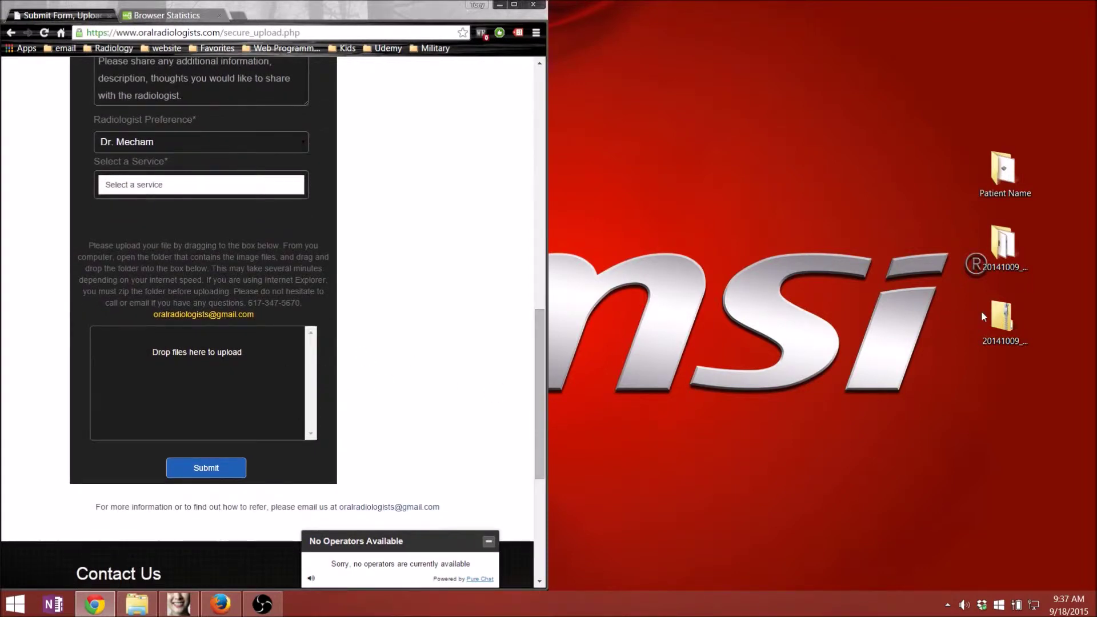
pyautogui.moveTo(984, 314); pyautogui.dragTo(262, 379)
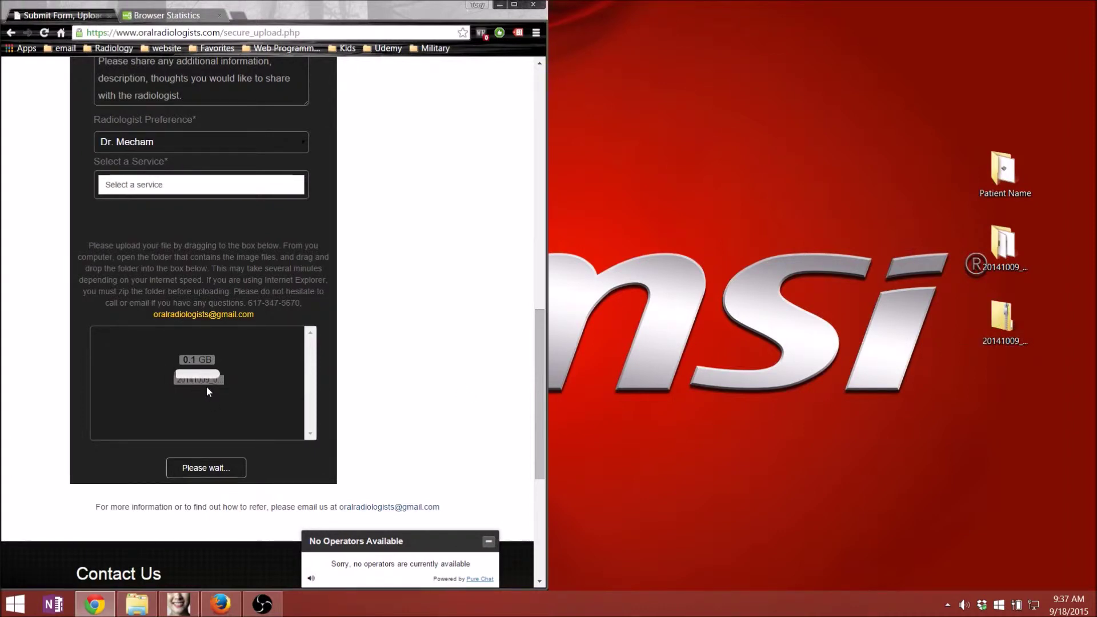
pyautogui.moveTo(1067, 602)
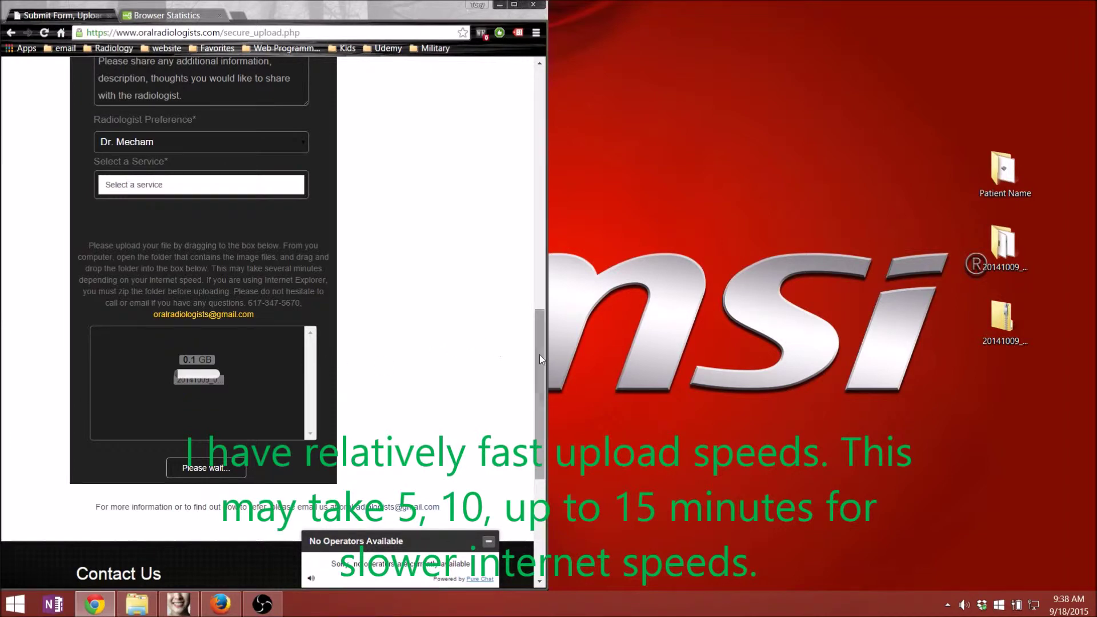
pyautogui.moveTo(539, 354); pyautogui.dragTo(552, 166)
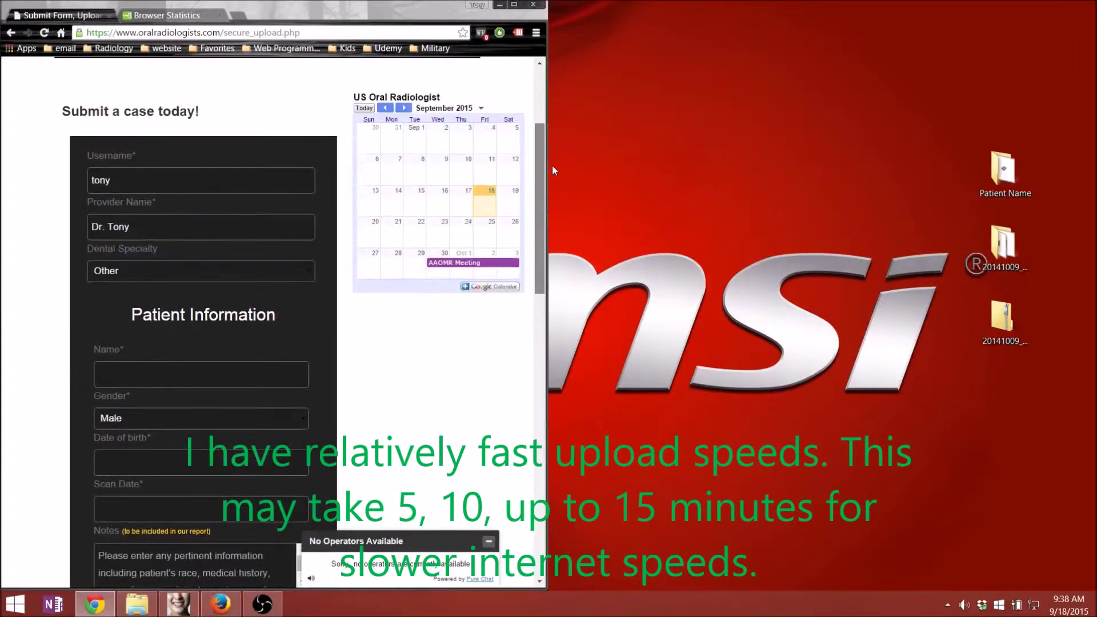
pyautogui.click(513, 4)
# - Enter 'Chrome Trial' as patient Name and 2015-09-18 for Date of birth and Scan Date
pyautogui.scroll(-2, 367, 211)
pyautogui.click(305, 201)
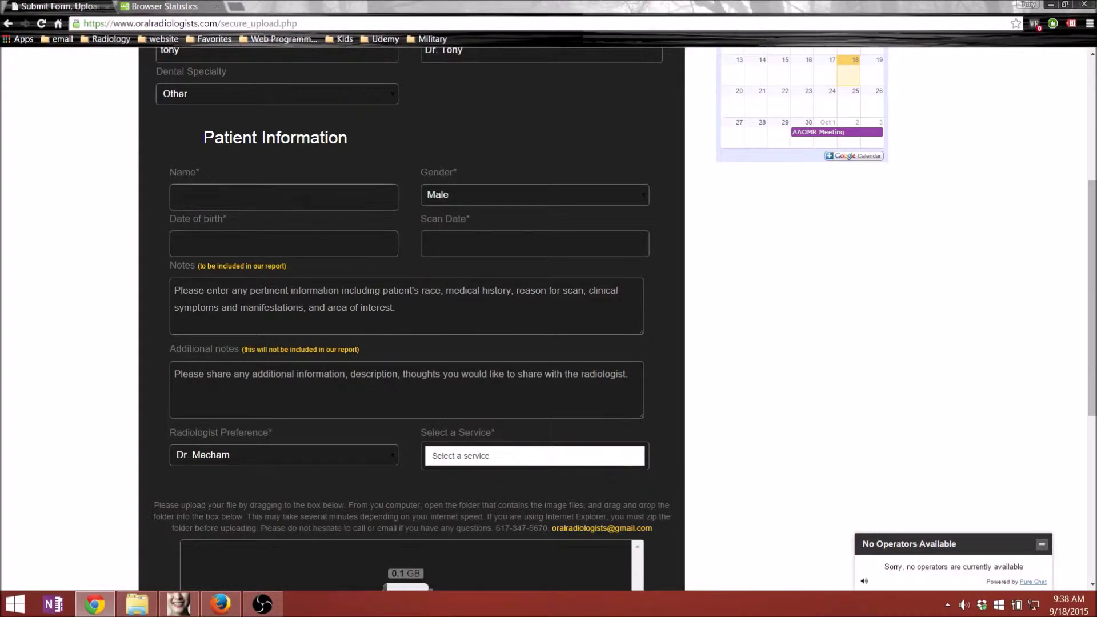
pyautogui.click(306, 201)
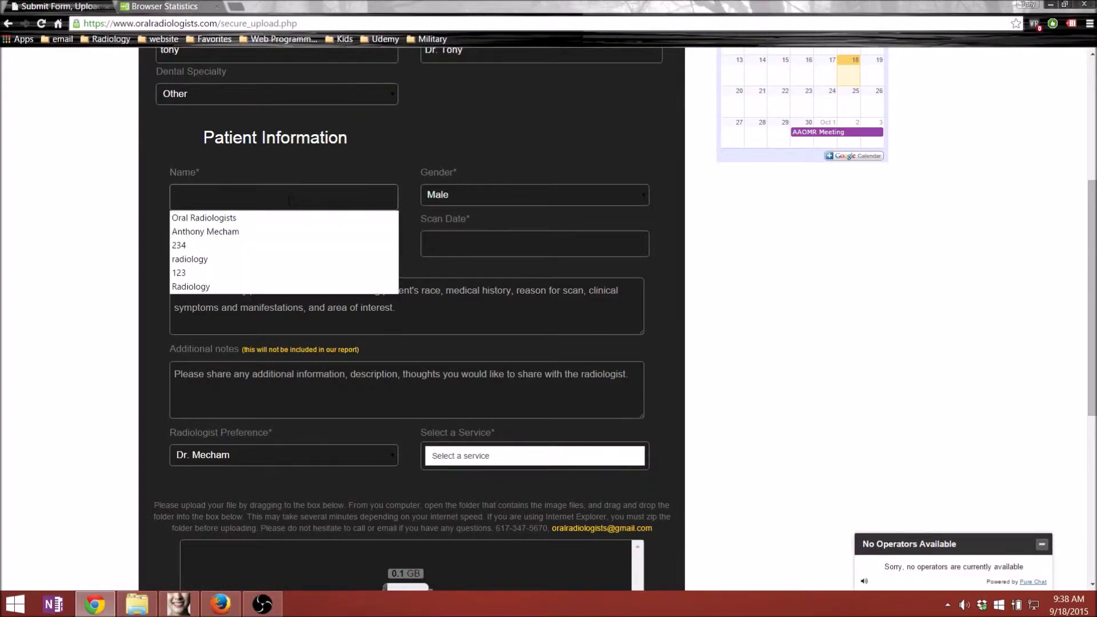
pyautogui.write('Chrome Trial')
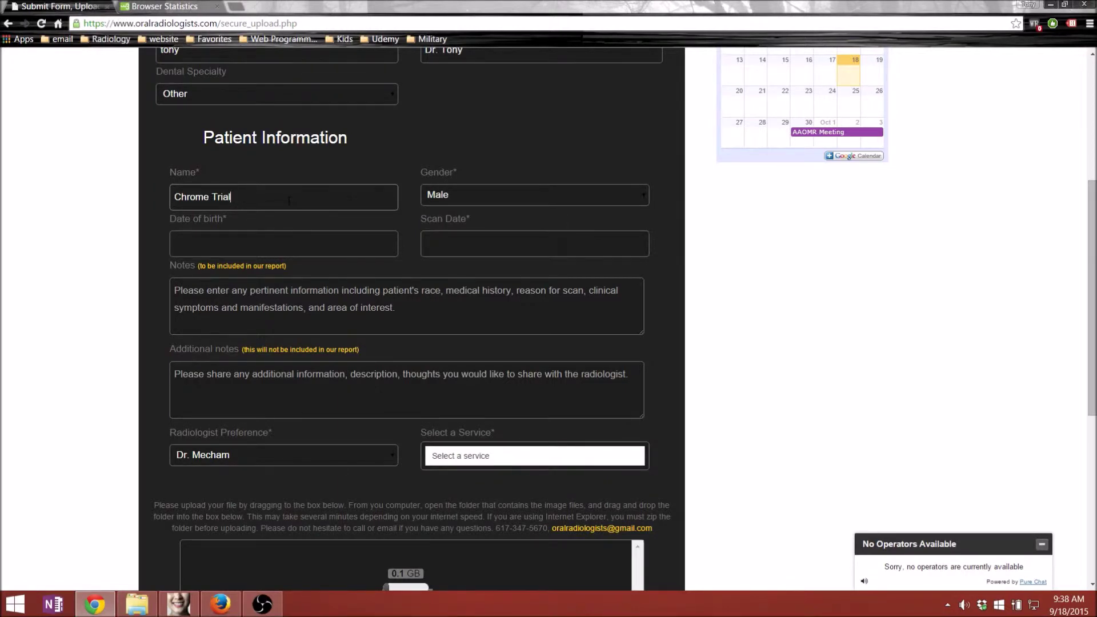
pyautogui.press('Tab')
pyautogui.press('Tab')
pyautogui.press('Return')
pyautogui.press('Tab')
pyautogui.press('Return')
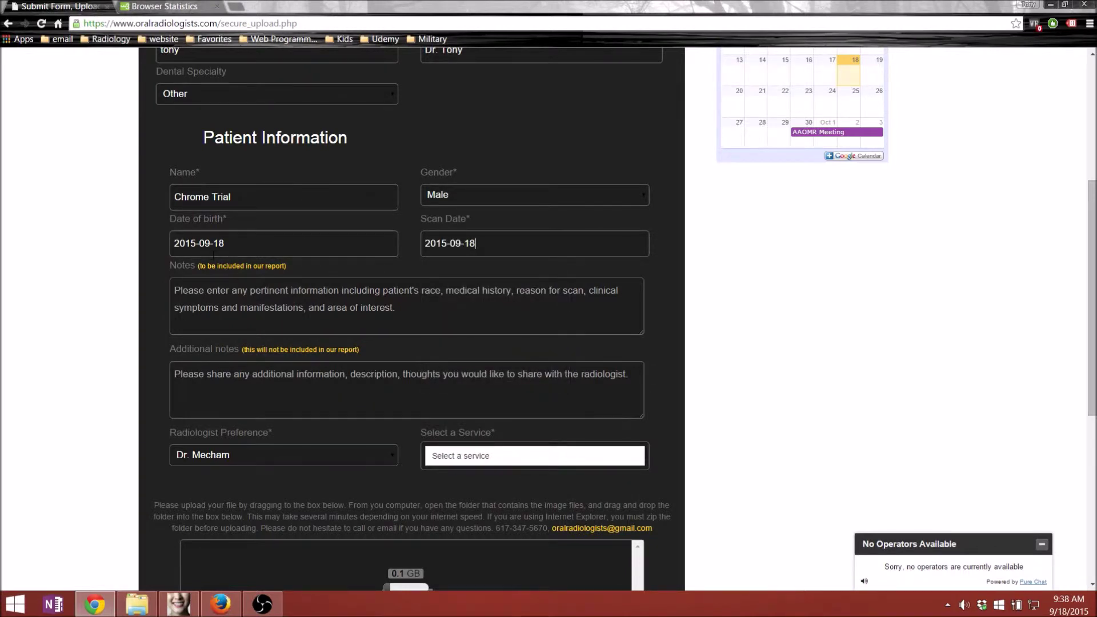
# - Keep Dr. Mecham as the preferred radiologist
pyautogui.scroll(-2, 391, 266)
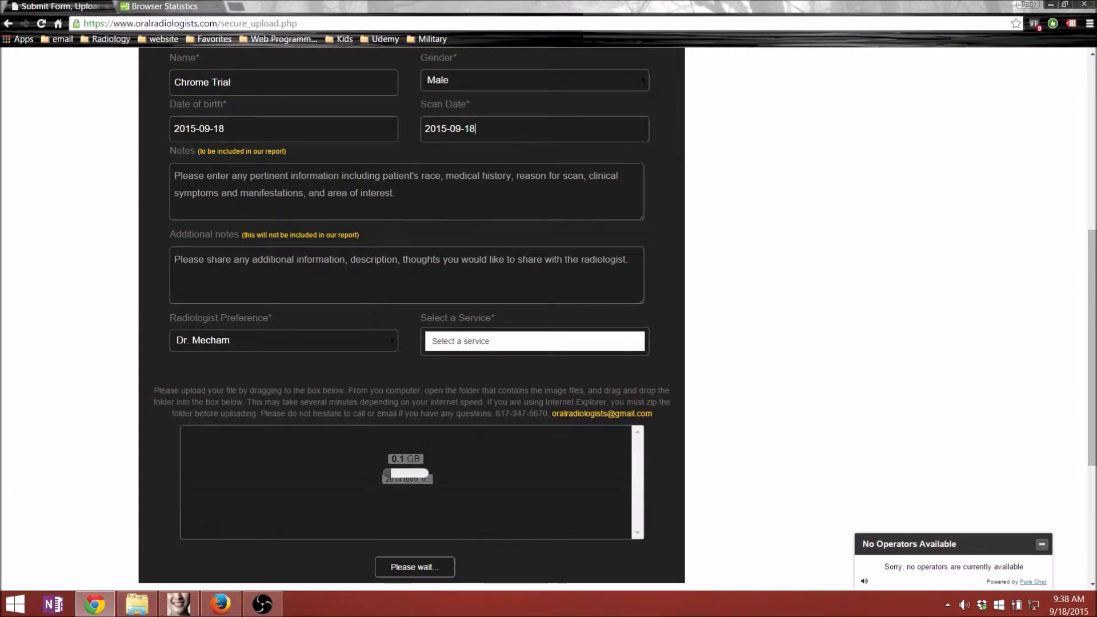
pyautogui.click(371, 337)
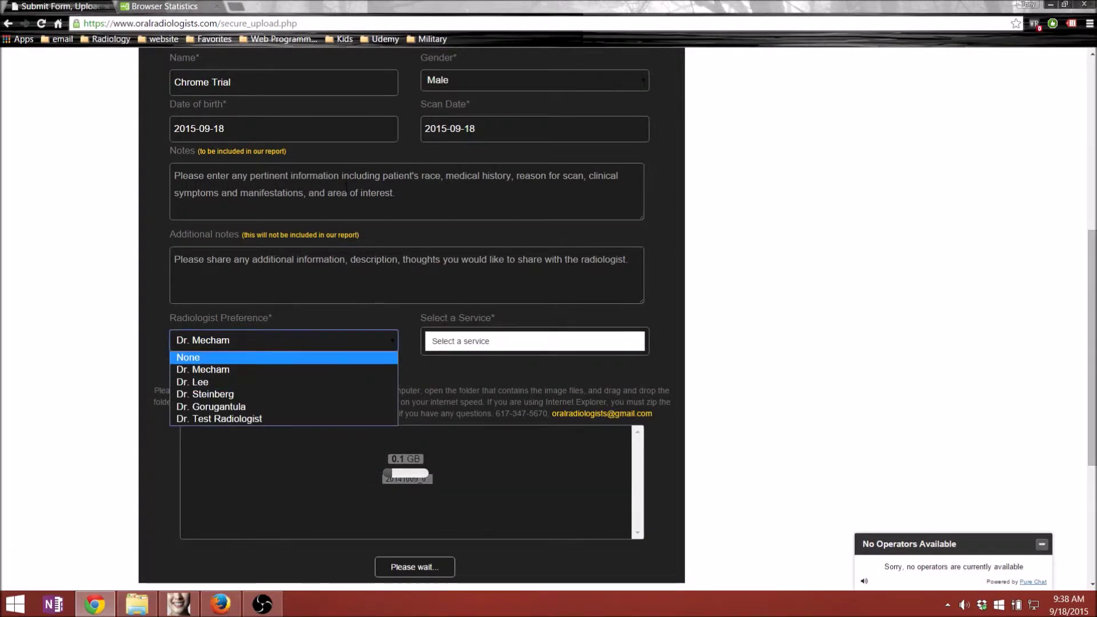
pyautogui.click(302, 217)
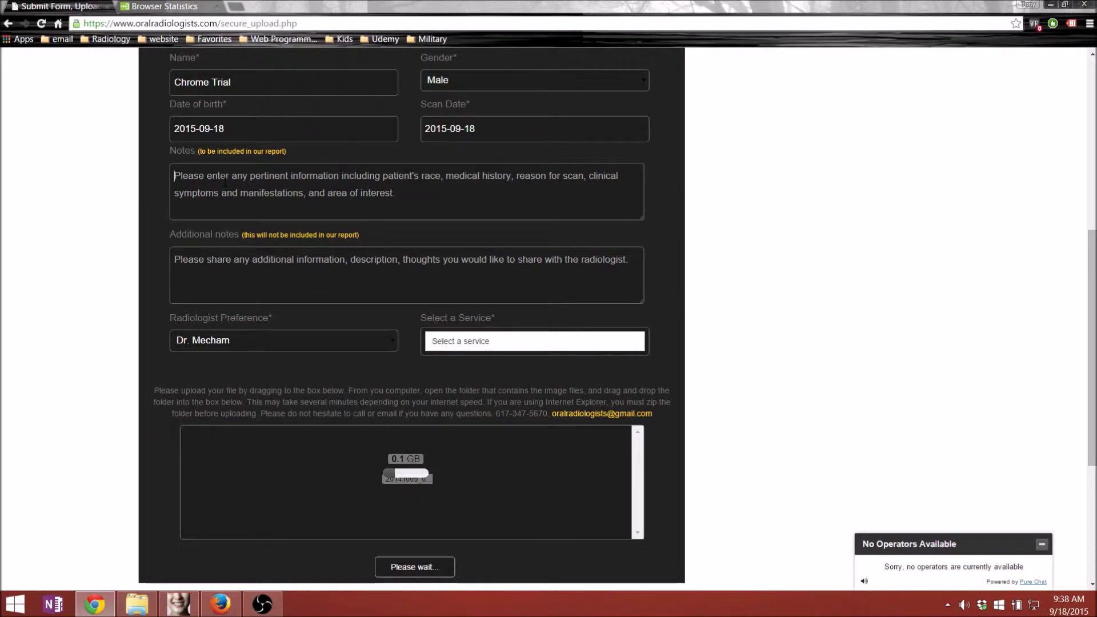
# - Enter the 3-week pain/parasthesia note in Notes and 'I think this patient is just a drug-seeker' in Additional notes
pyautogui.write('Patient has had pain/ ')
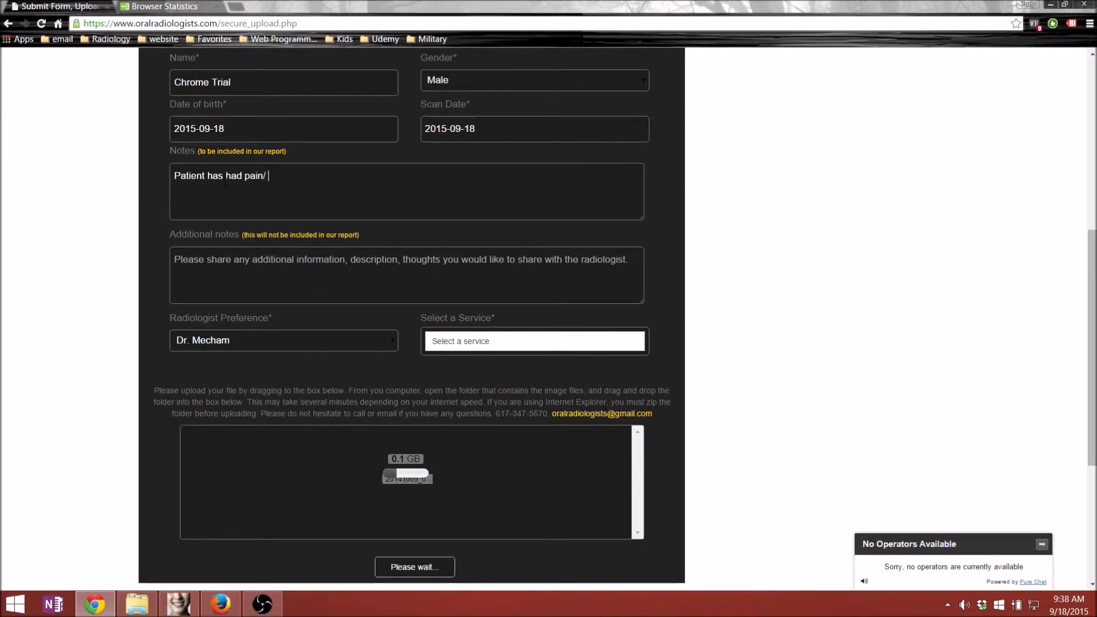
pyautogui.write('parasthesia of lw')
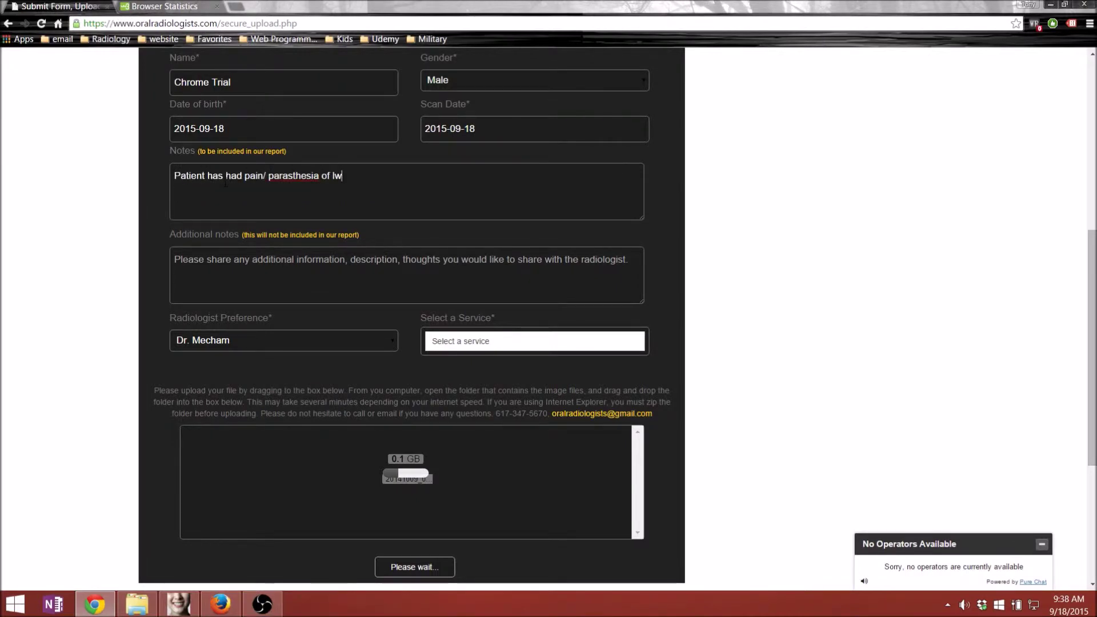
pyautogui.press('BackSpace')
pyautogui.write('eft posterior man for 3 weeks.....')
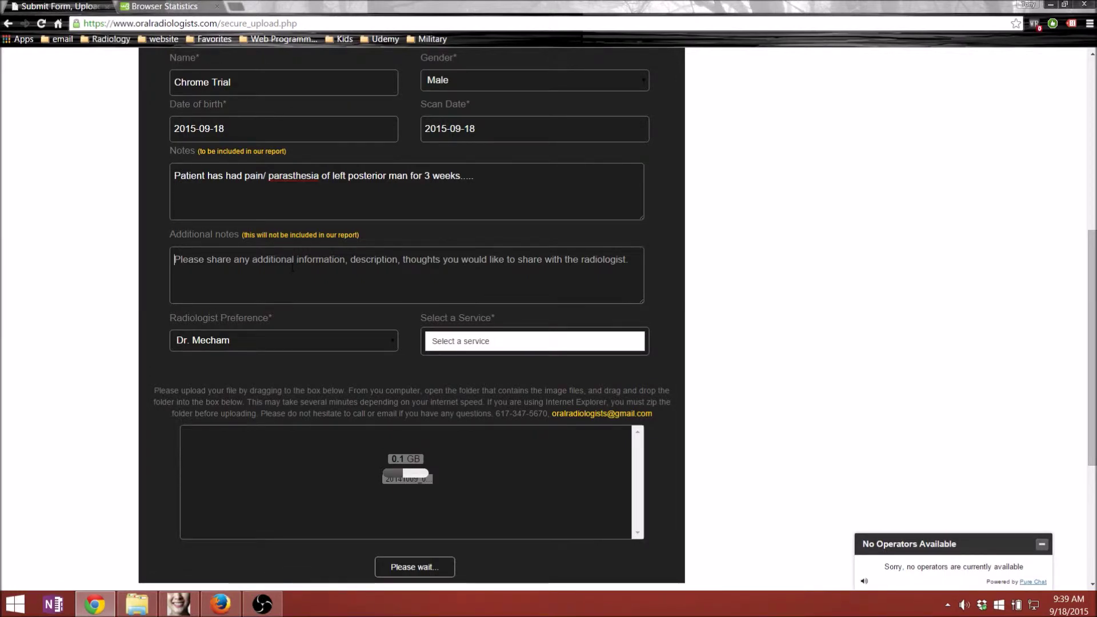
pyautogui.write('I')
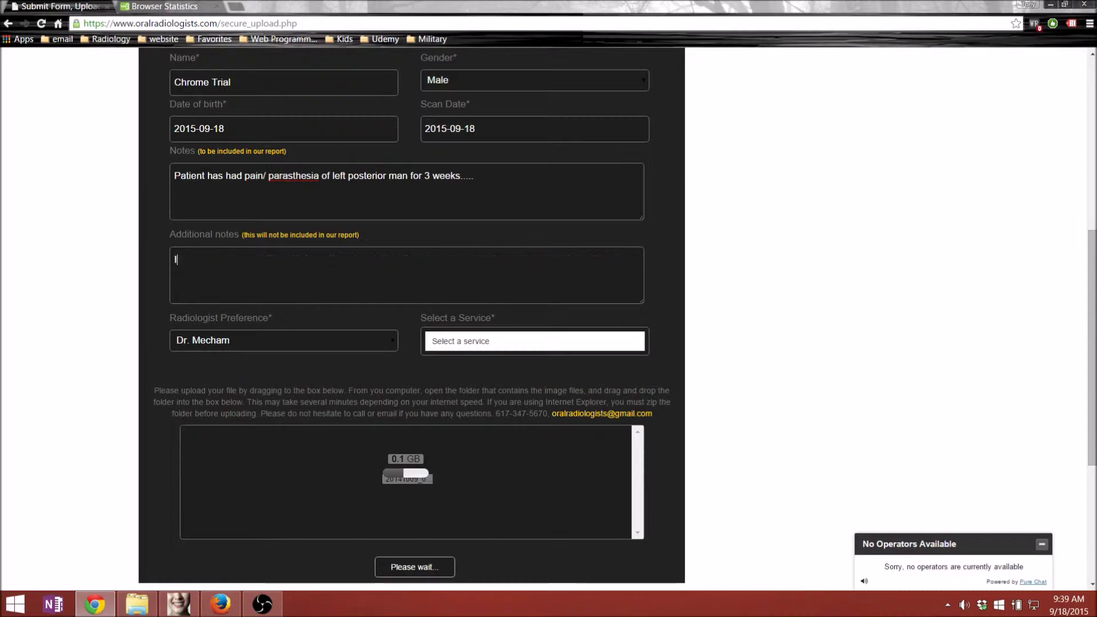
pyautogui.write(' think this patient is just a drug-seeker....')
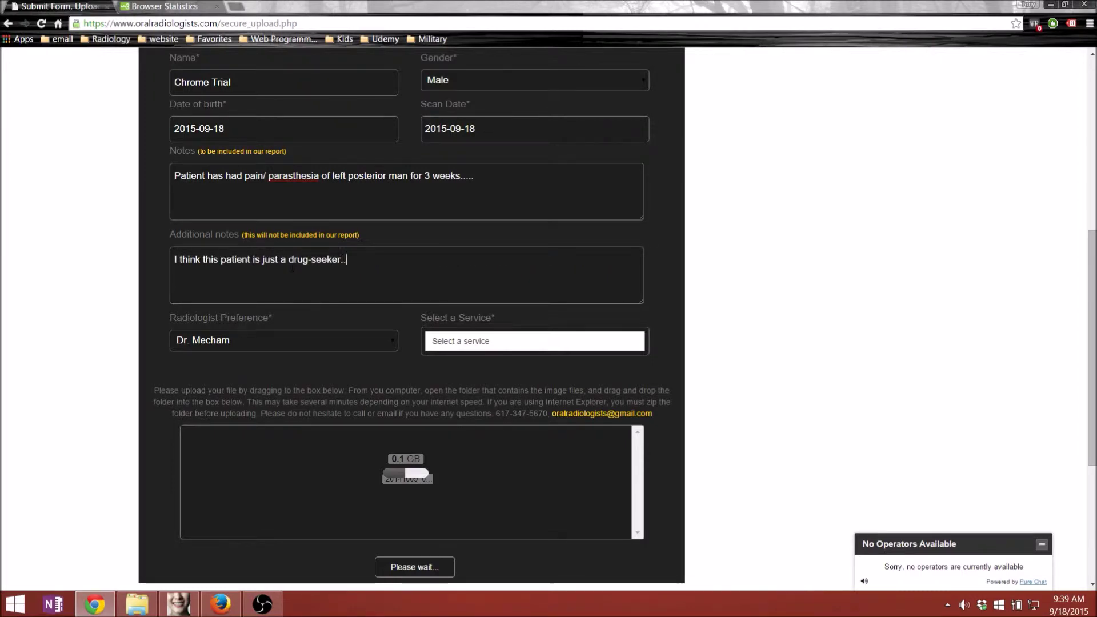
pyautogui.click(507, 340)
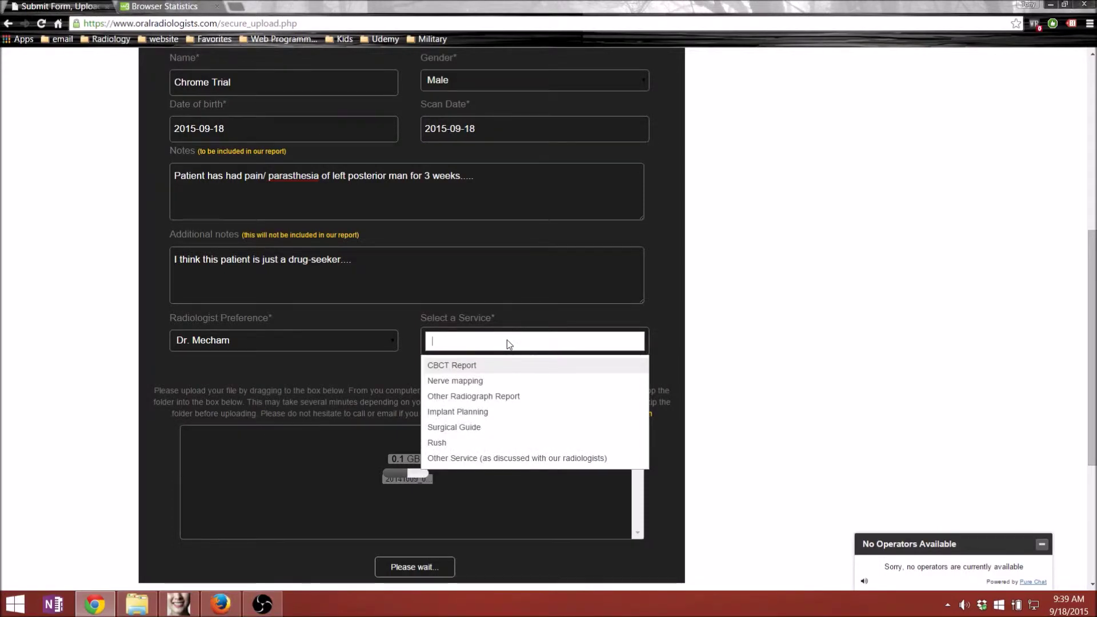
# - Replace the CBCT Report service with Other Service at $0, then snap Chrome beside the desktop folders
pyautogui.click(507, 365)
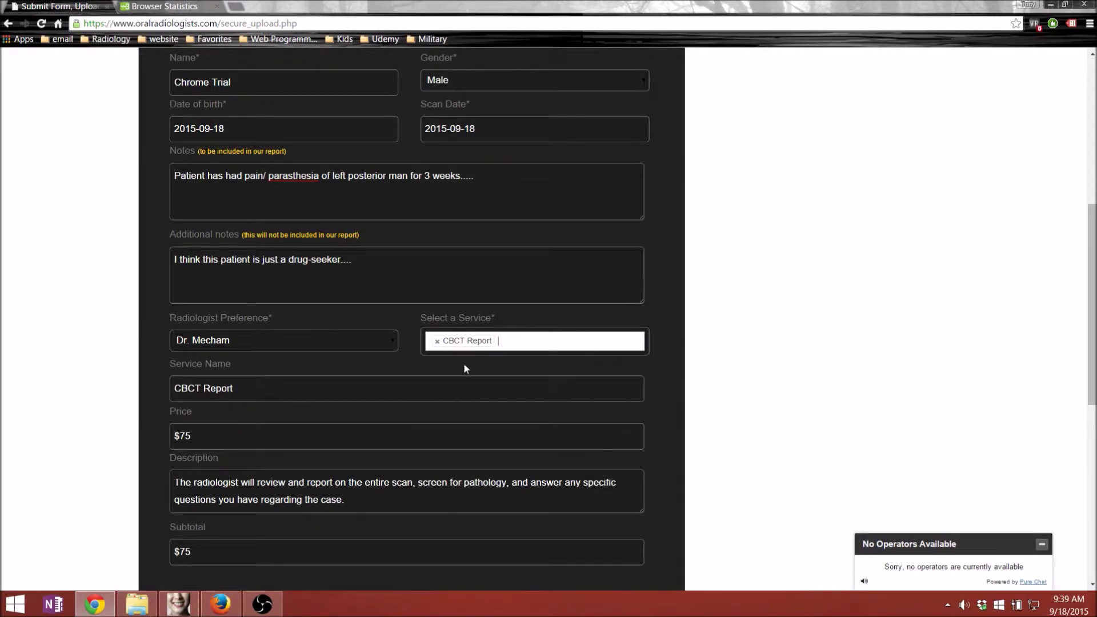
pyautogui.click(437, 342)
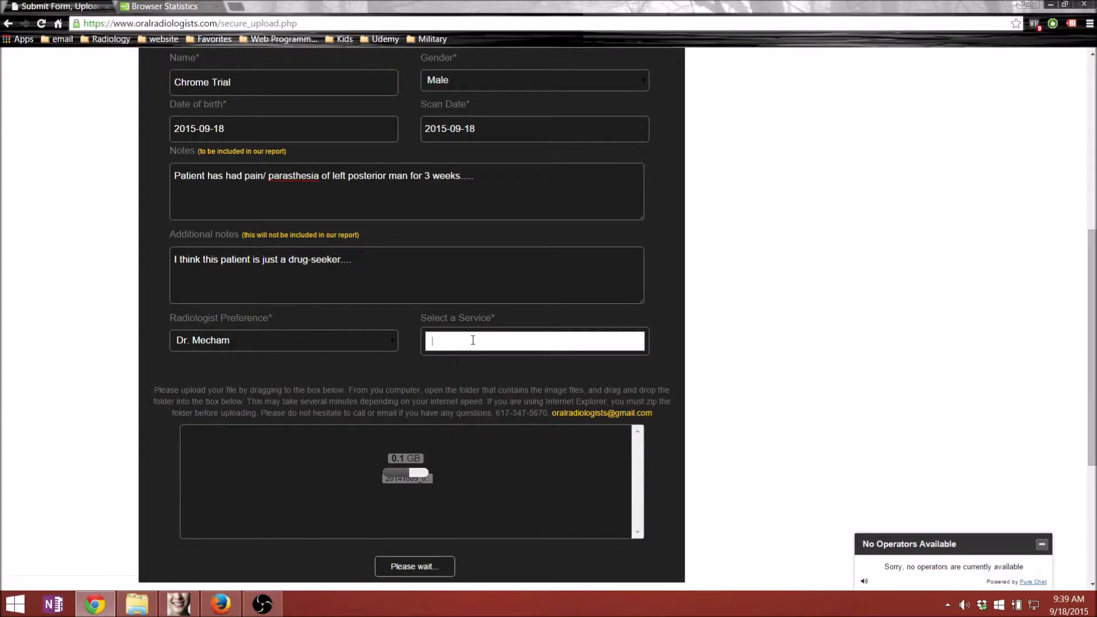
pyautogui.click(472, 341)
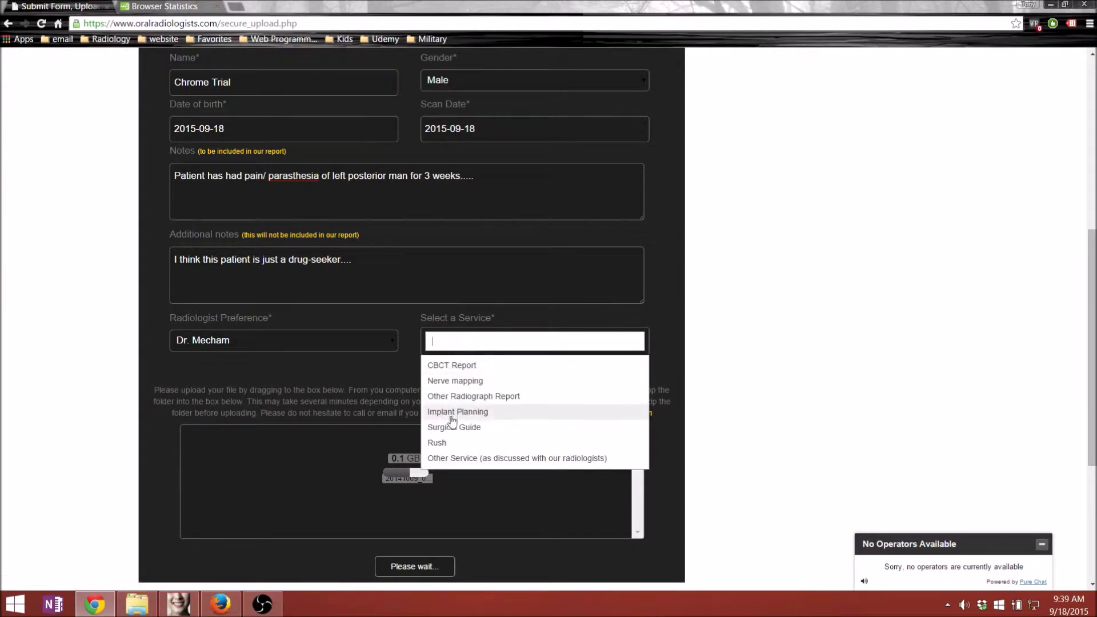
pyautogui.click(461, 463)
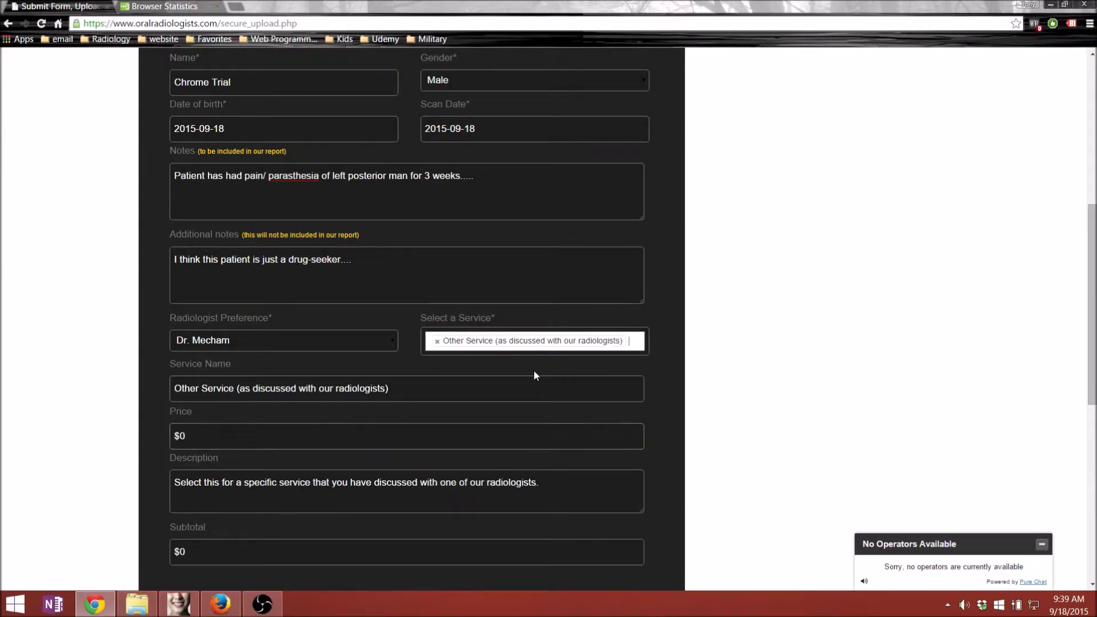
pyautogui.press('super+Left')
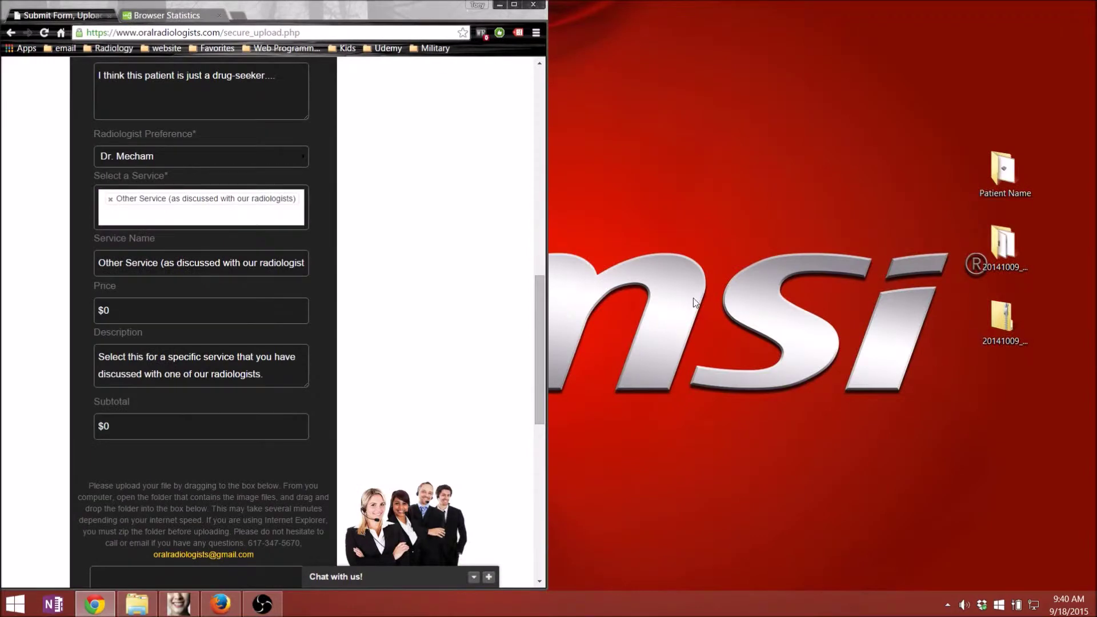
pyautogui.click(1002, 249)
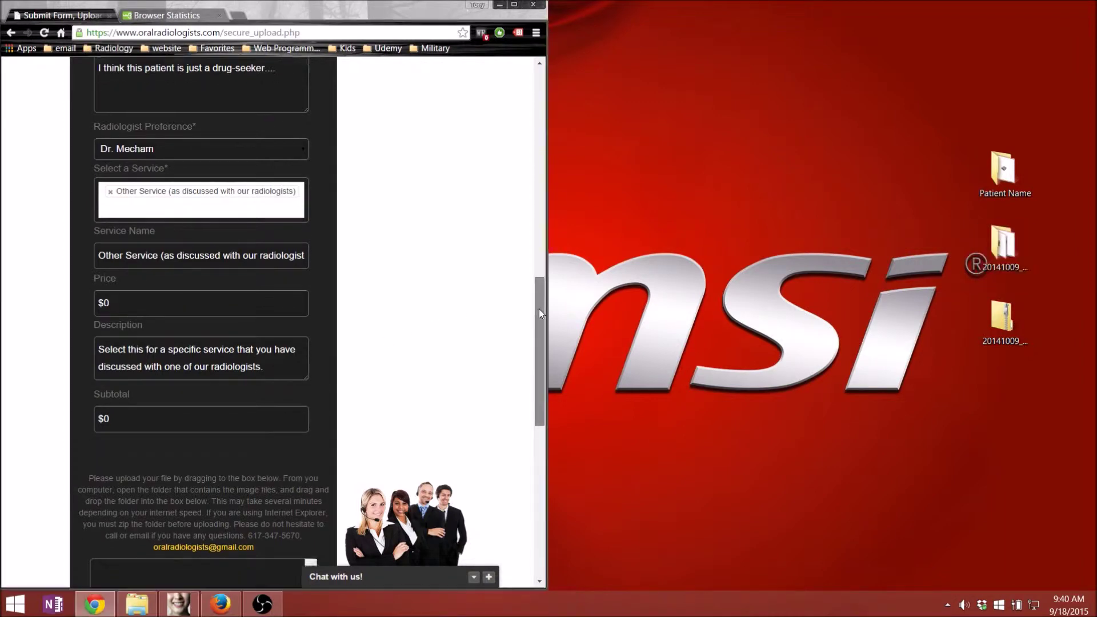
# - While the zipped scan uploads, open and close the Patient Name folder, then maximize Chrome
pyautogui.scroll(-5, 510, 343)
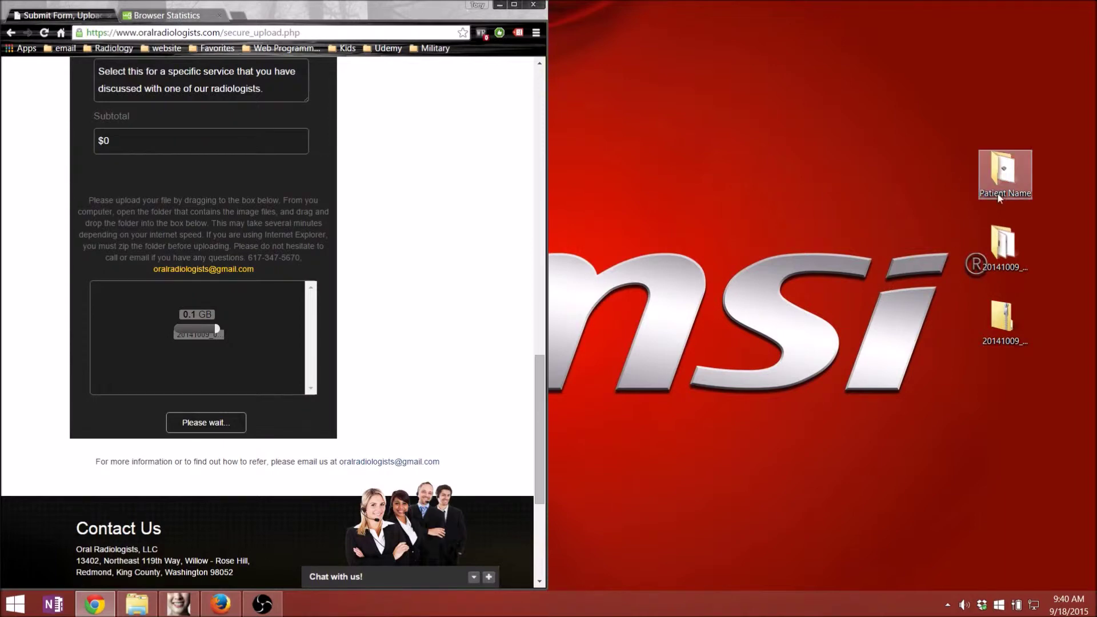
pyautogui.doubleClick(1006, 177)
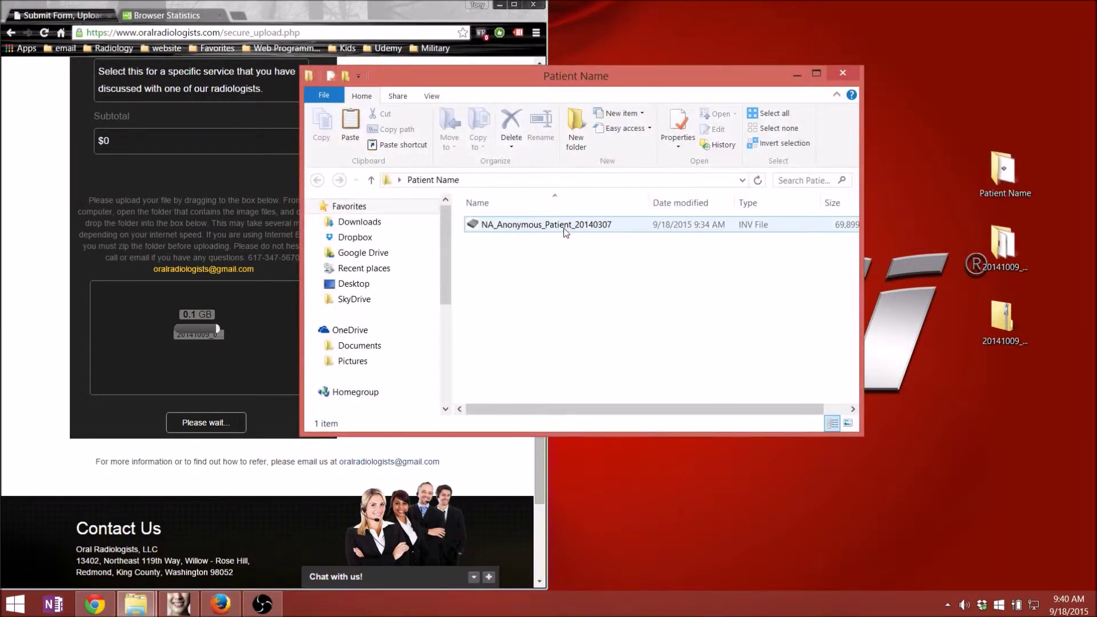
pyautogui.click(843, 74)
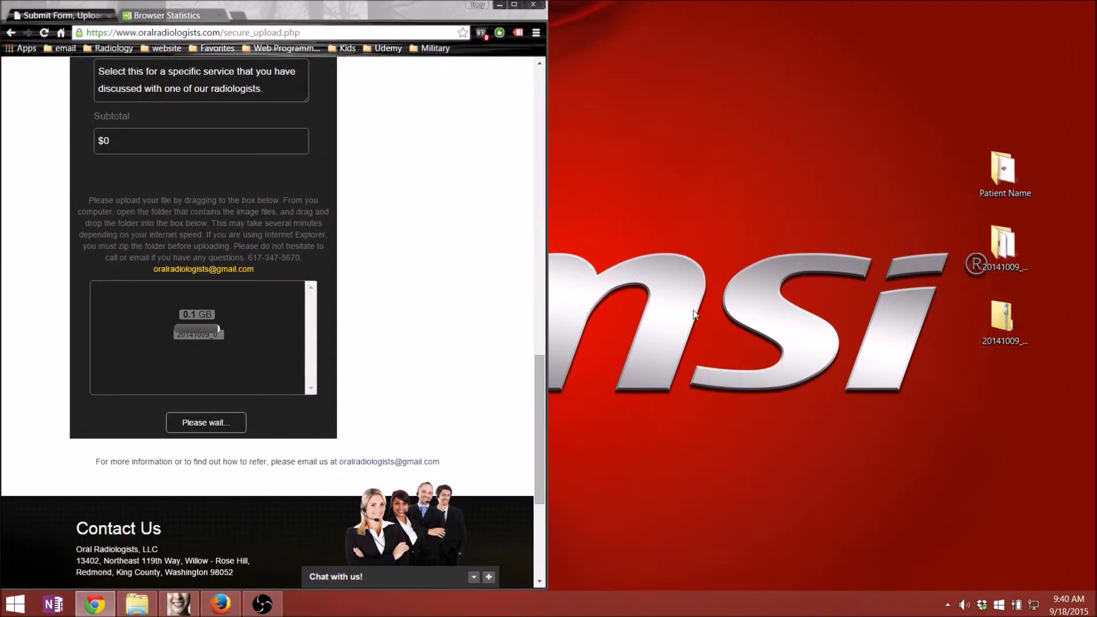
pyautogui.moveTo(540, 407); pyautogui.dragTo(546, 413)
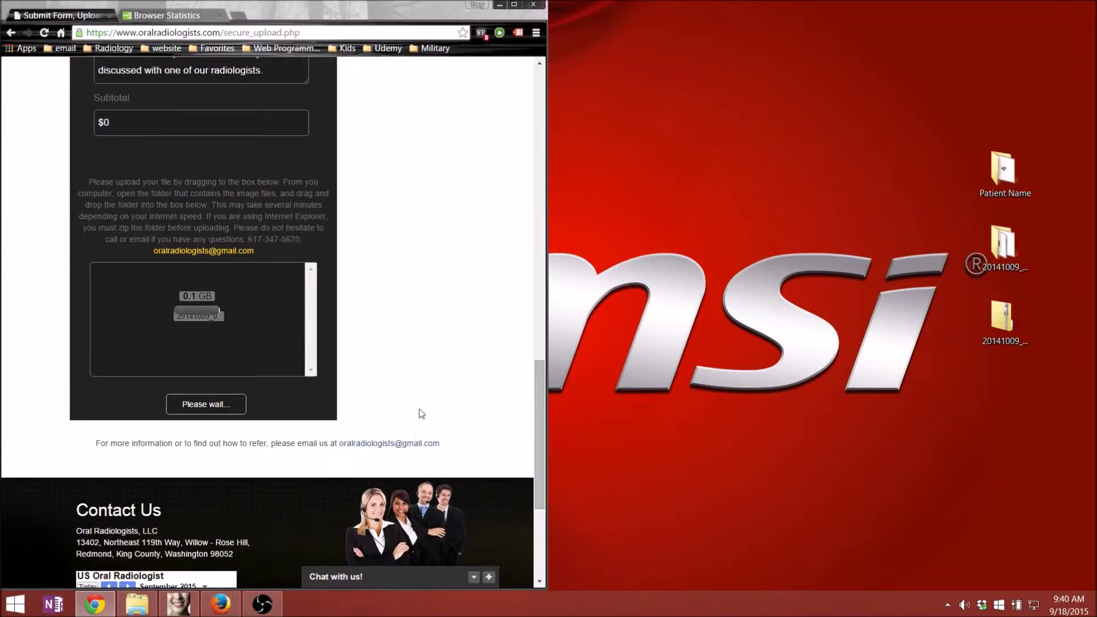
pyautogui.click(515, 7)
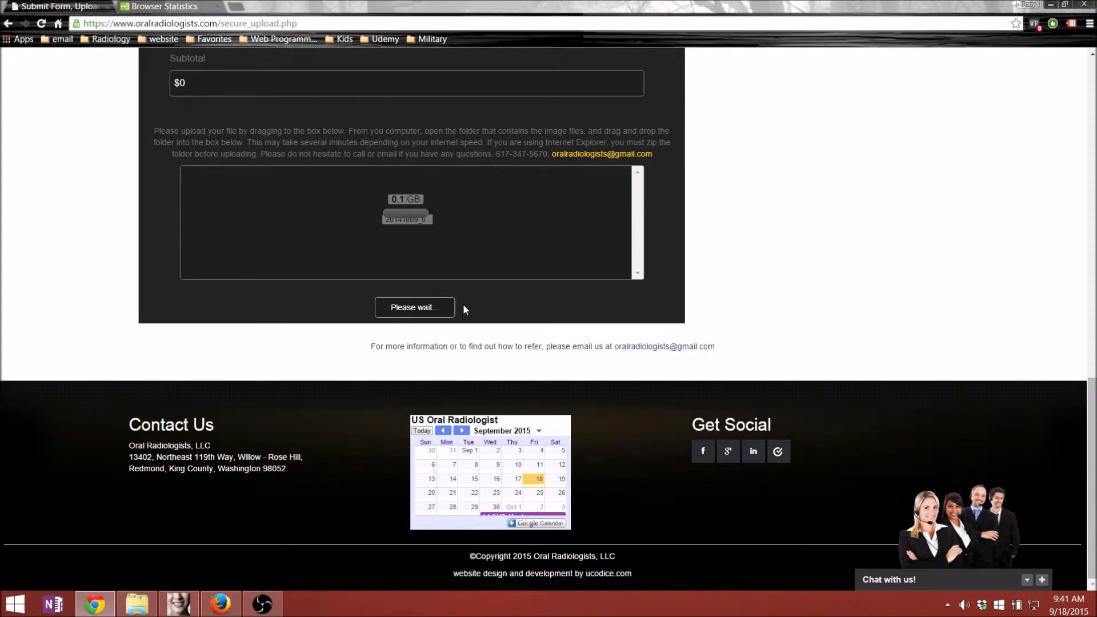
# - Submit the completed case form and acknowledge the 'Case Uploaded Successfully' alert
pyautogui.scroll(14, 463, 329)
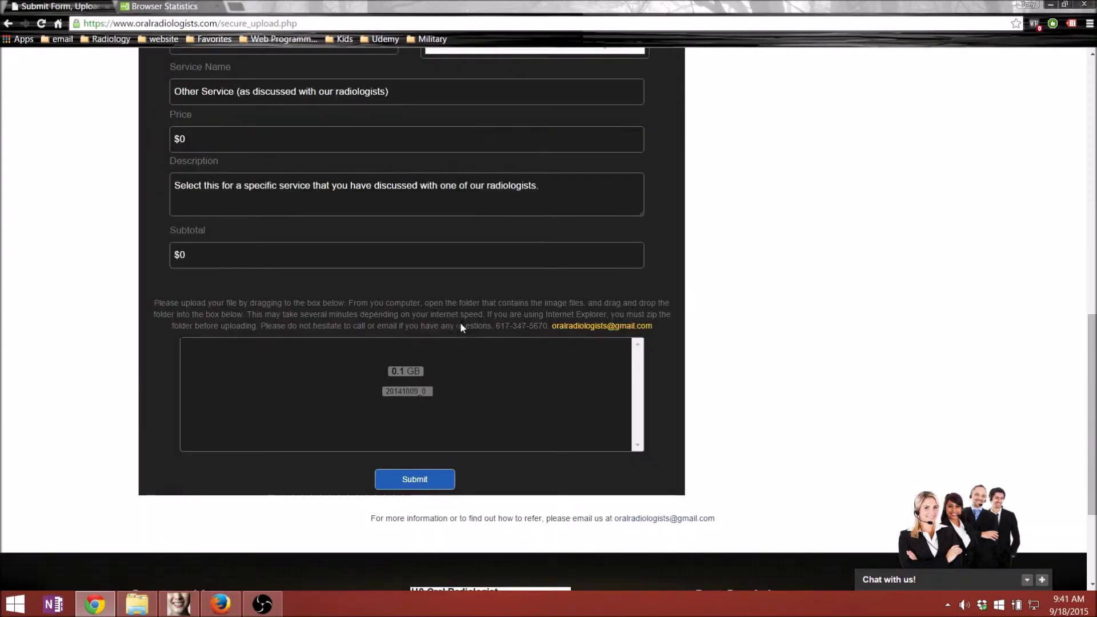
pyautogui.scroll(-10, 430, 347)
pyautogui.click(414, 479)
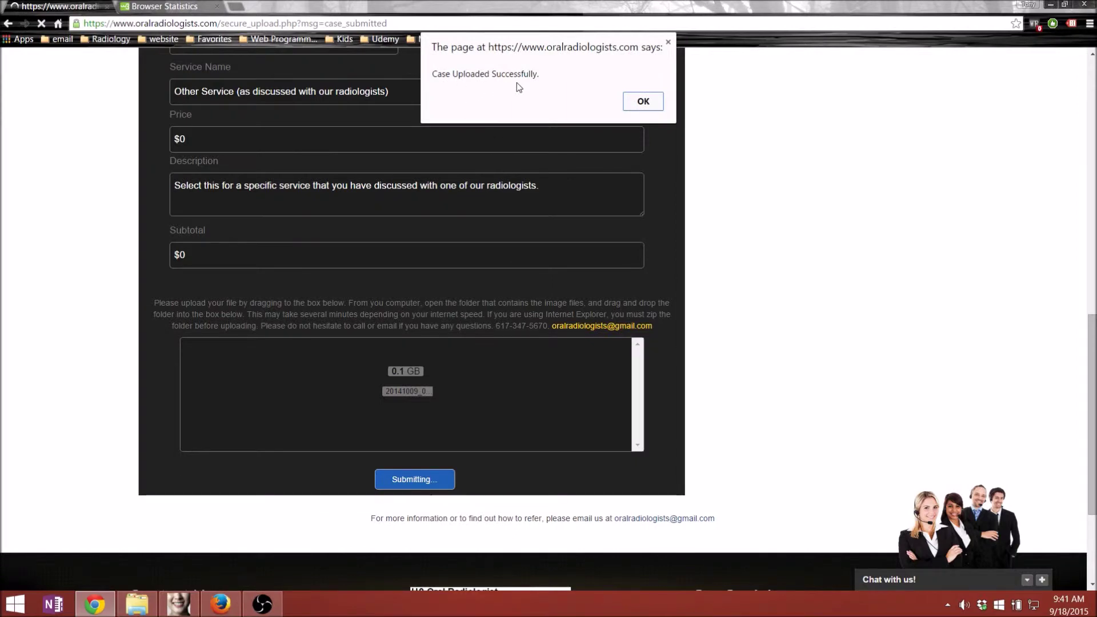
pyautogui.click(641, 101)
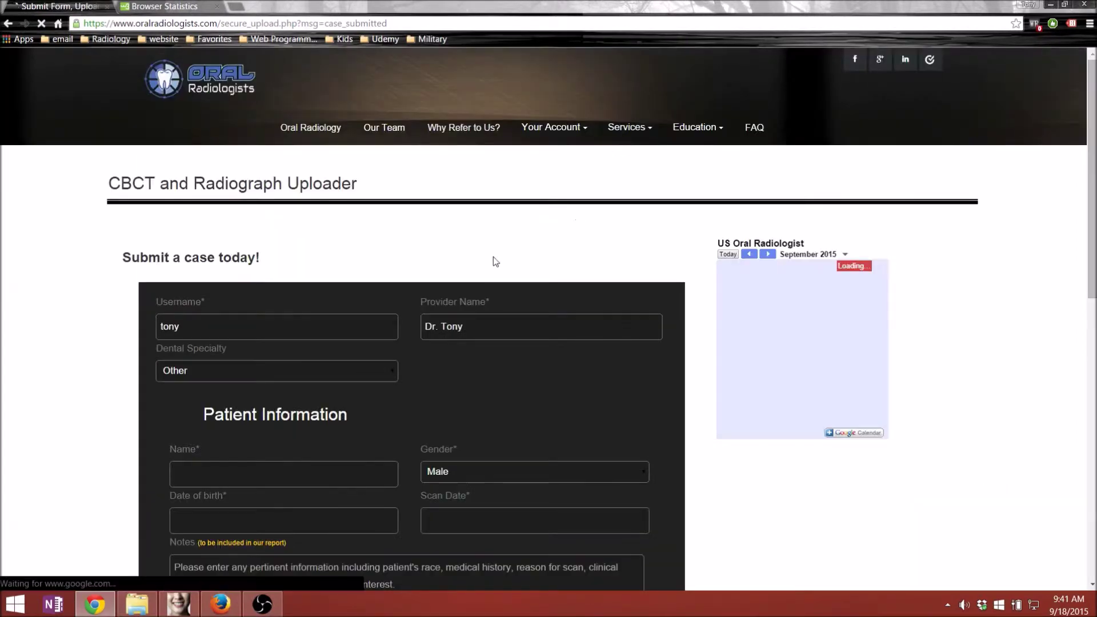
# - Confirm Chrome Trial is listed under Your Account > View Your Cases, then minimize Chrome
pyautogui.scroll(-1, 489, 270)
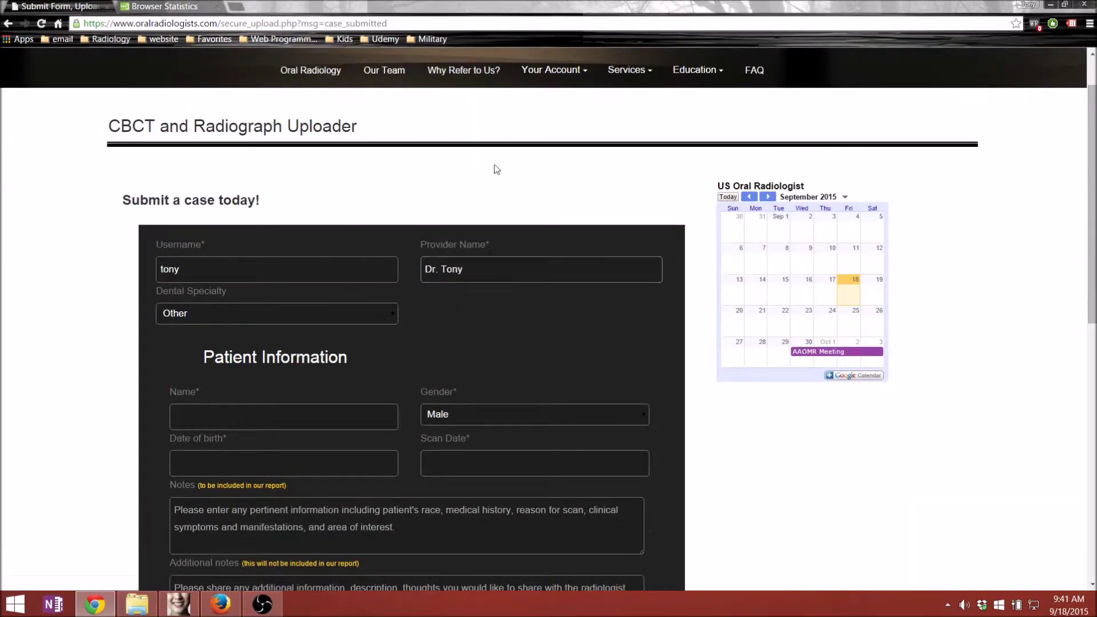
pyautogui.click(543, 71)
pyautogui.click(560, 110)
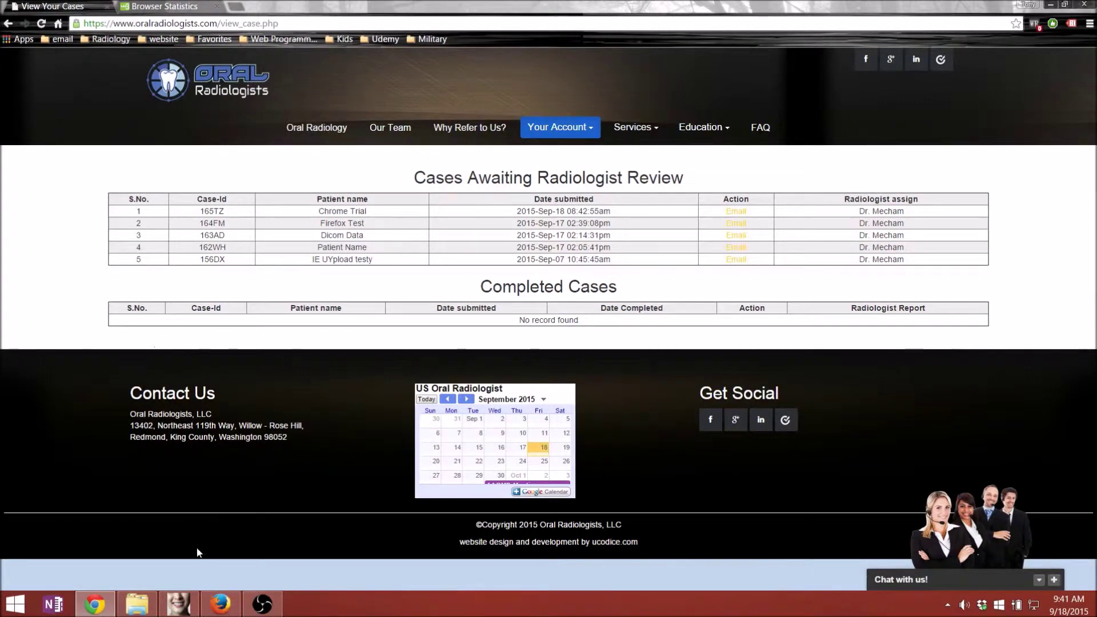
pyautogui.click(1051, 6)
# - Restore Firefox, snap it left, and sign in with the saved account details
pyautogui.click(218, 604)
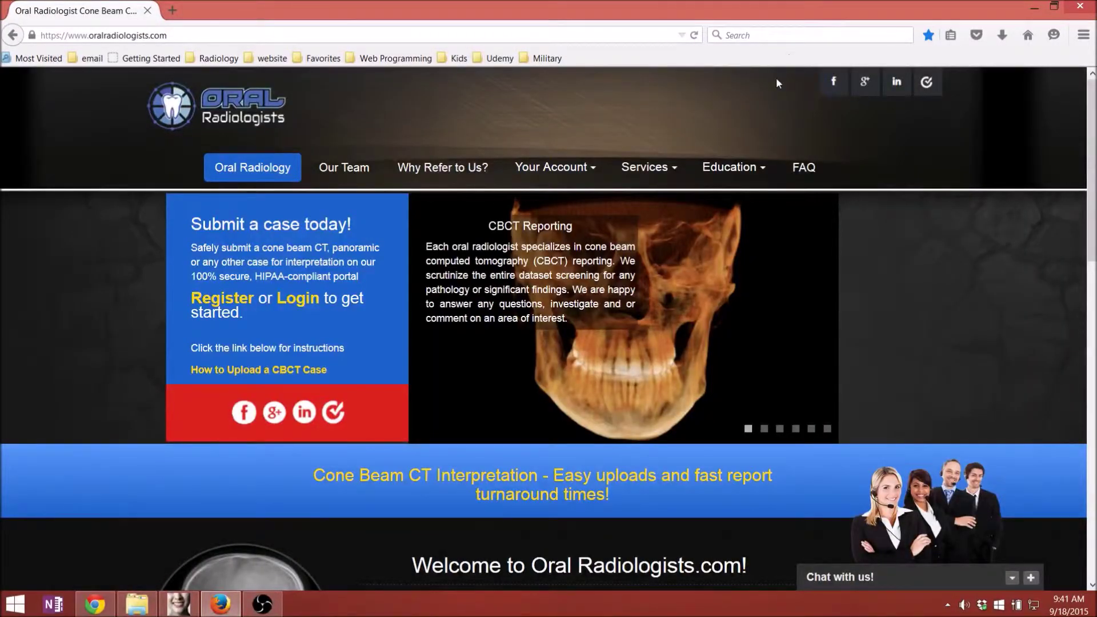
pyautogui.press('super+Left')
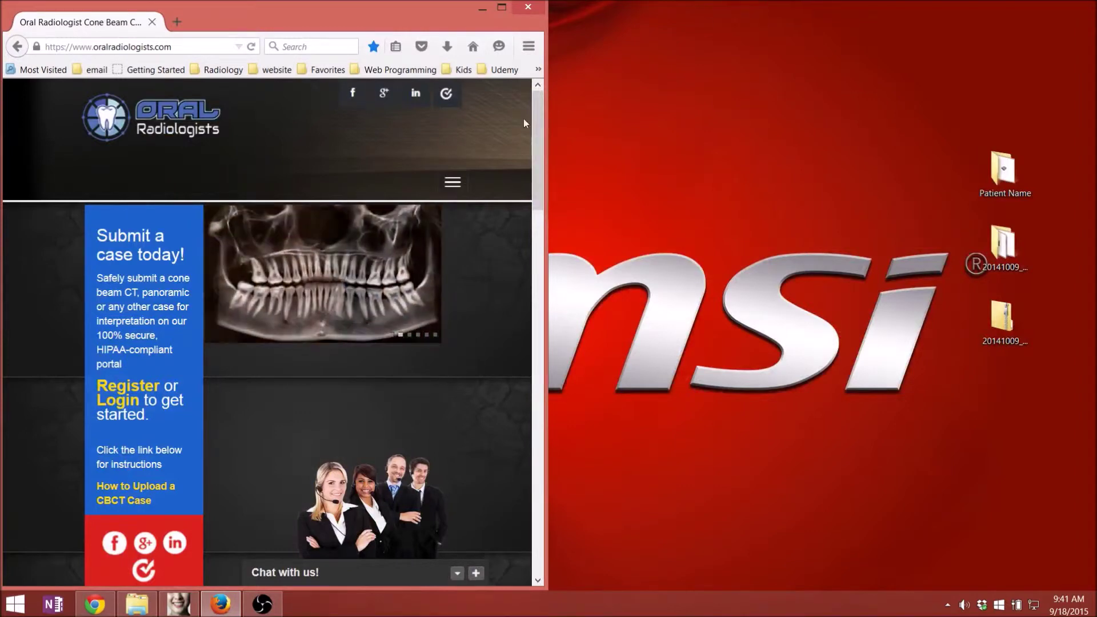
pyautogui.click(119, 407)
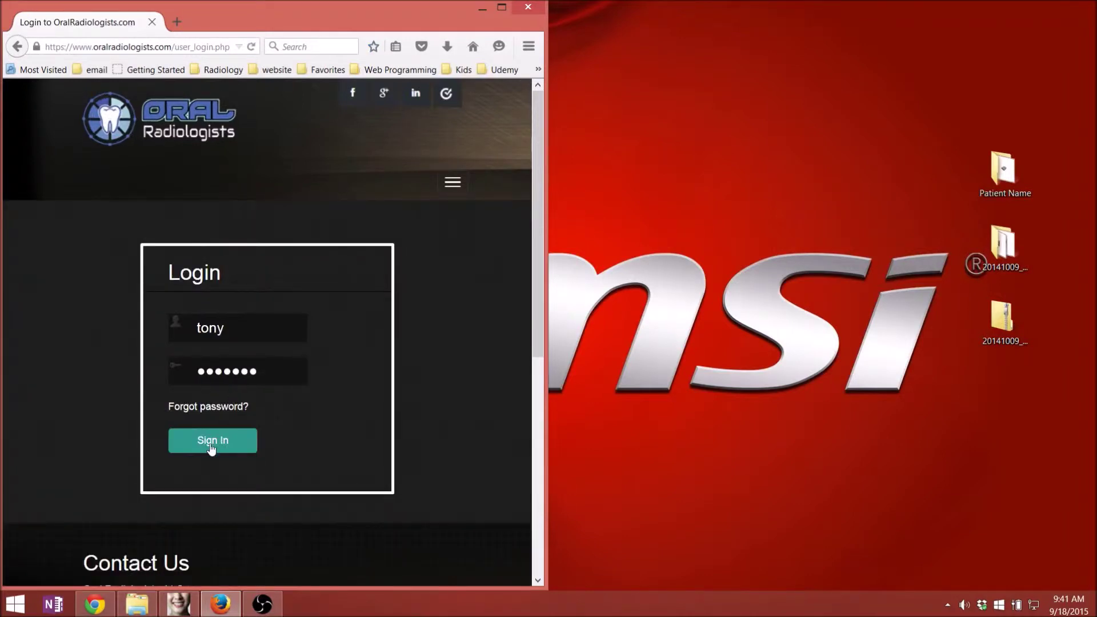
pyautogui.click(211, 445)
pyautogui.click(319, 287)
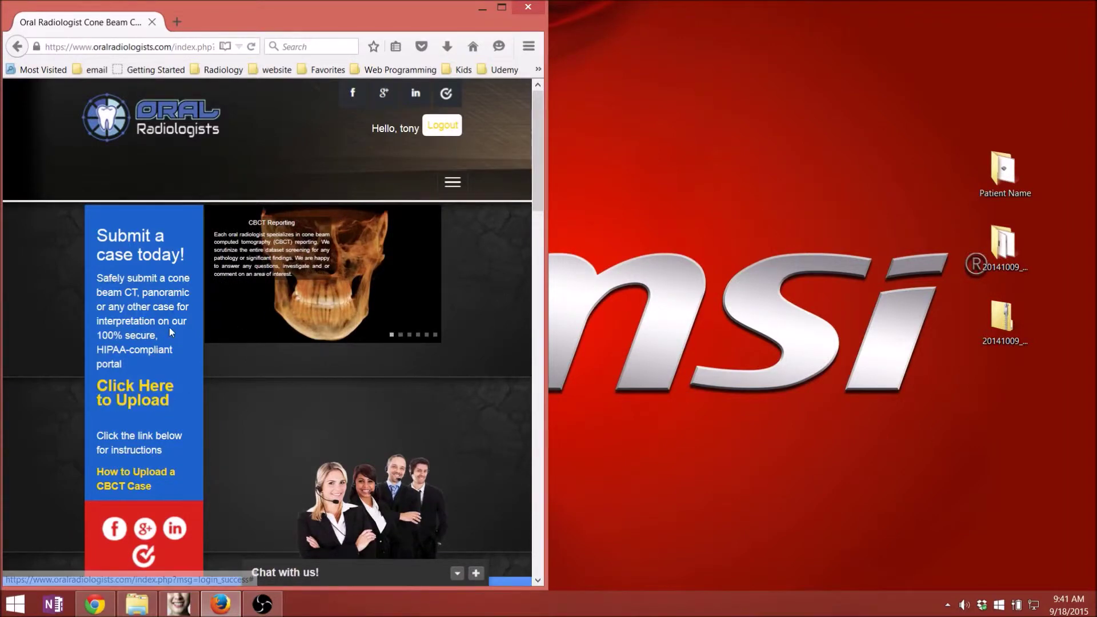
# - Maximize Firefox and open the case submission form from Your Account
pyautogui.click(502, 8)
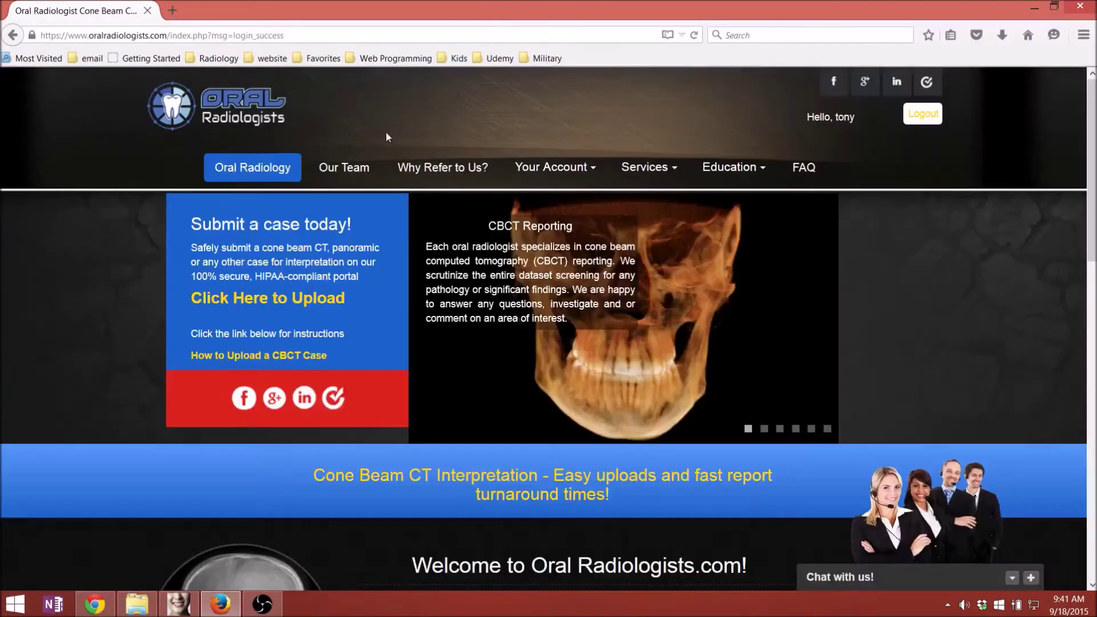
pyautogui.click(529, 171)
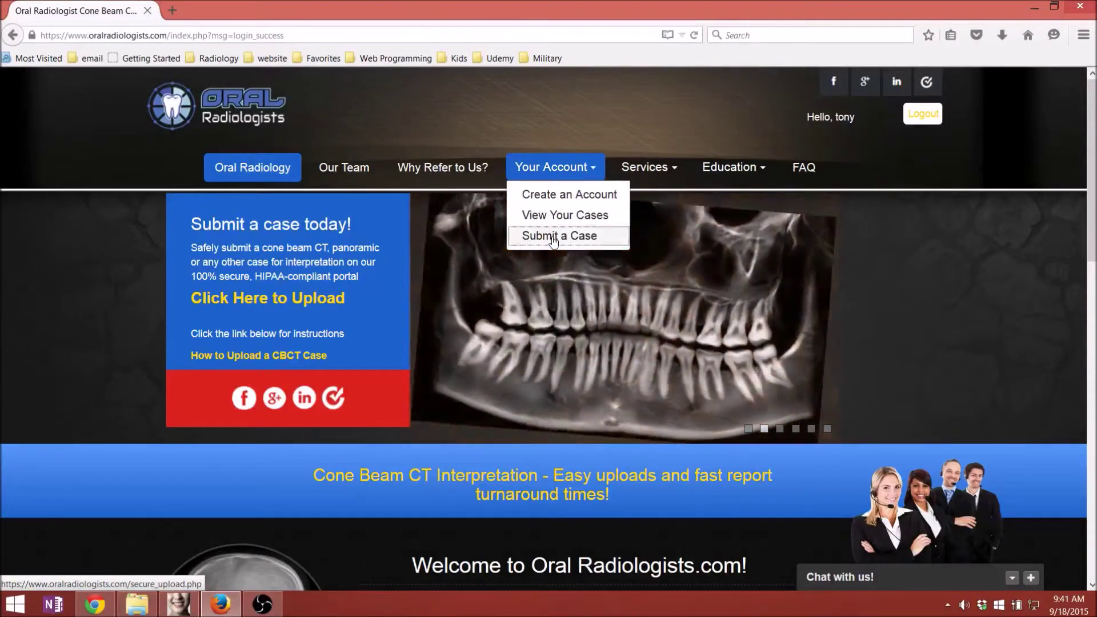
pyautogui.click(550, 237)
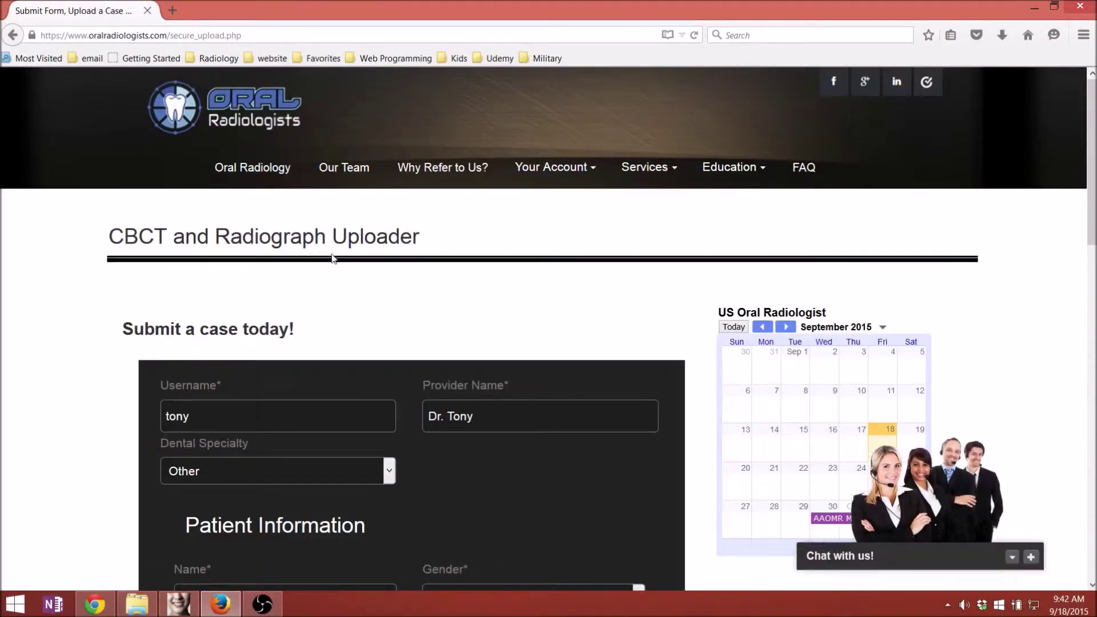
# - Snap Firefox left and drop the 0.1 GB 20141009 scan folder into the upload box
pyautogui.scroll(-3, 335, 262)
pyautogui.scroll(-1, 336, 266)
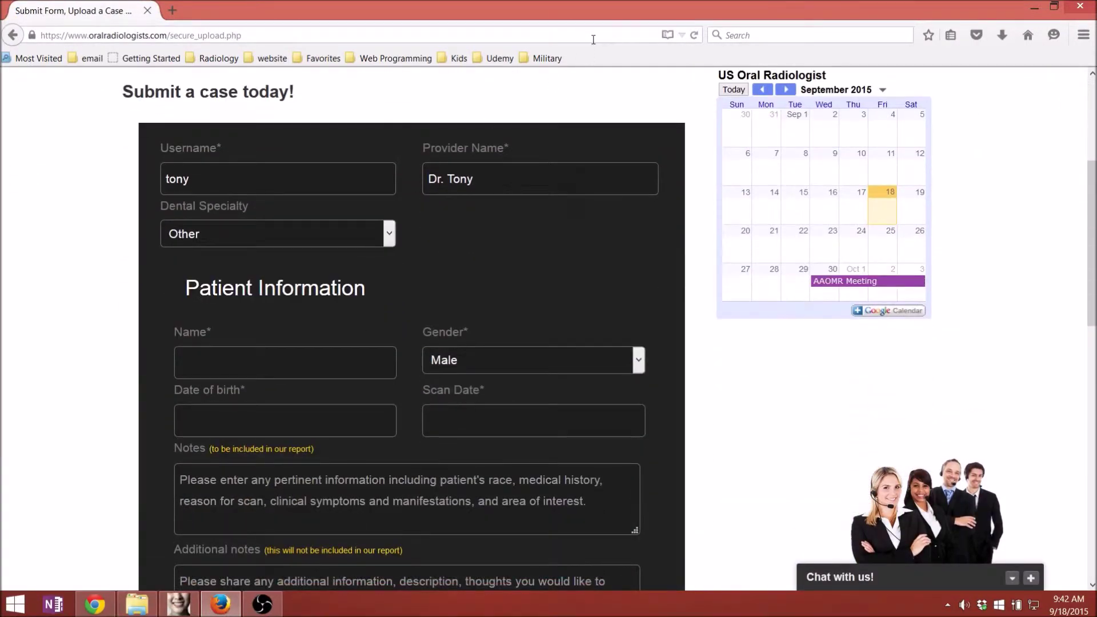
pyautogui.press('super+Left')
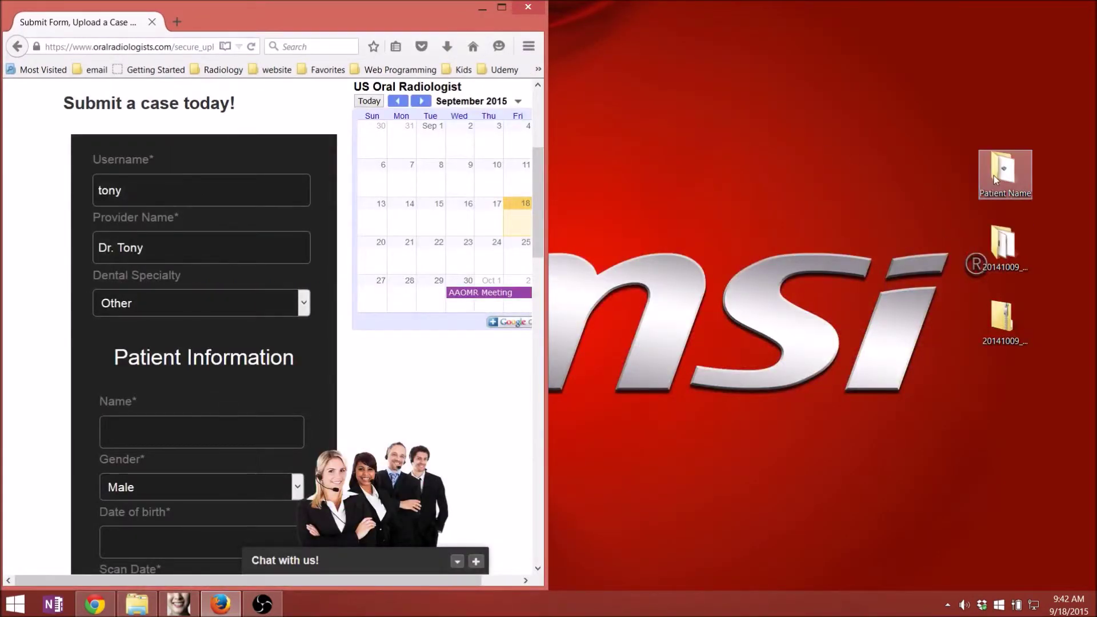
pyautogui.scroll(-15, 464, 239)
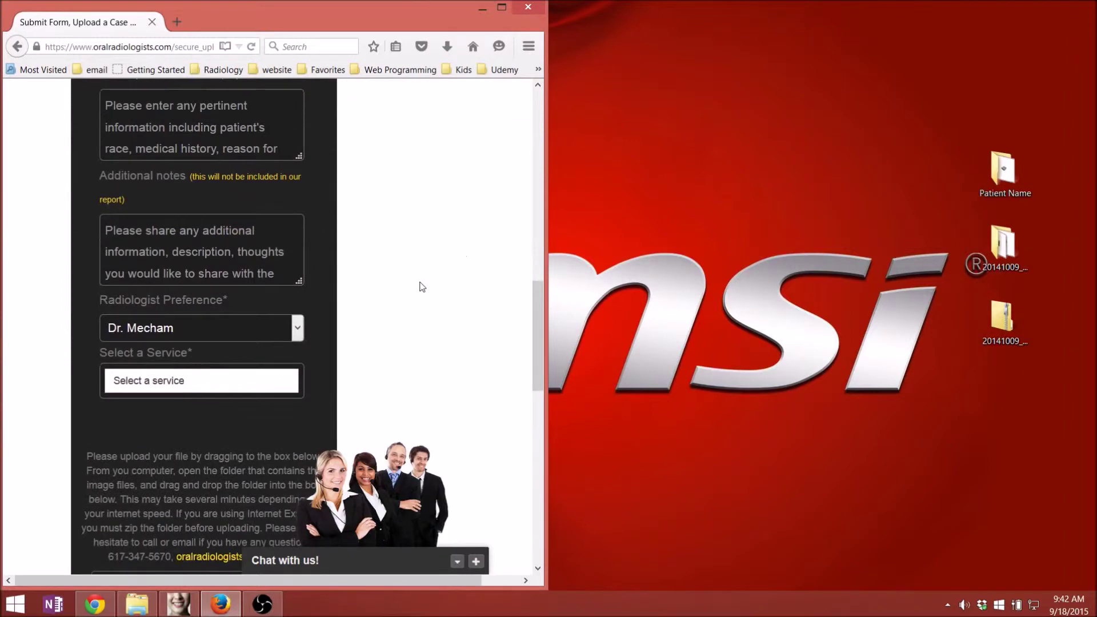
pyautogui.scroll(-2, 434, 277)
pyautogui.scroll(3, 442, 270)
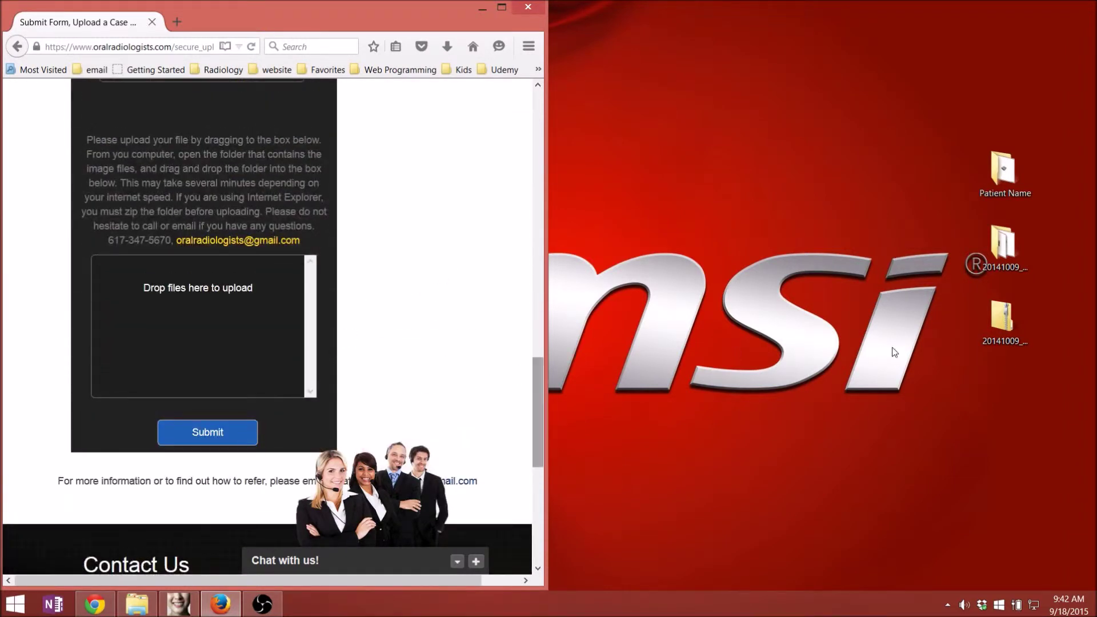
pyautogui.moveTo(1004, 320); pyautogui.dragTo(218, 347)
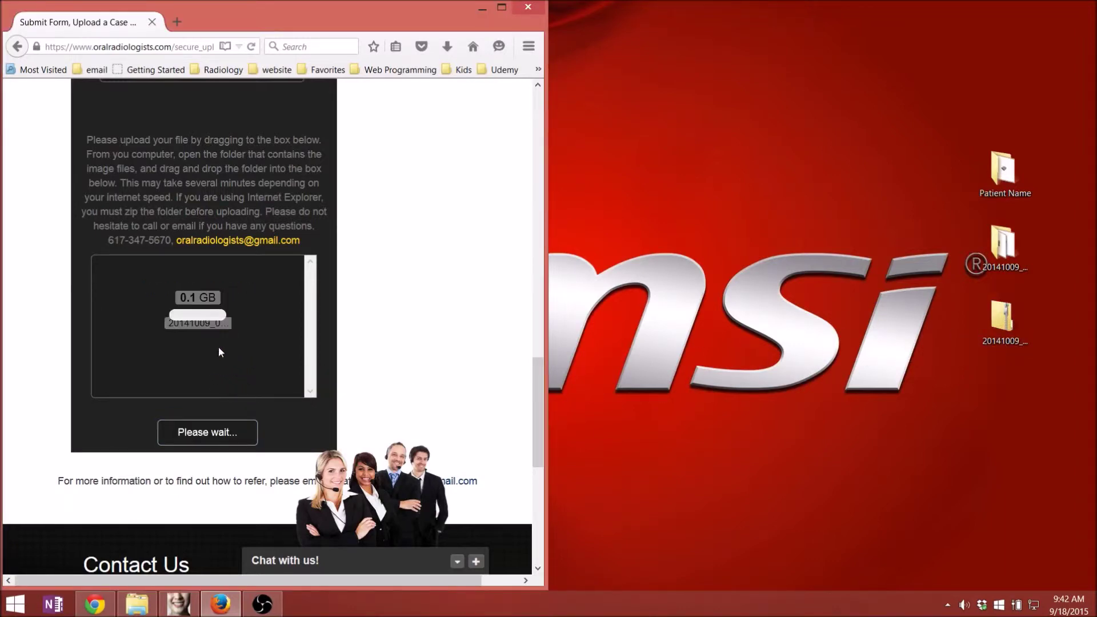
pyautogui.scroll(2, 235, 341)
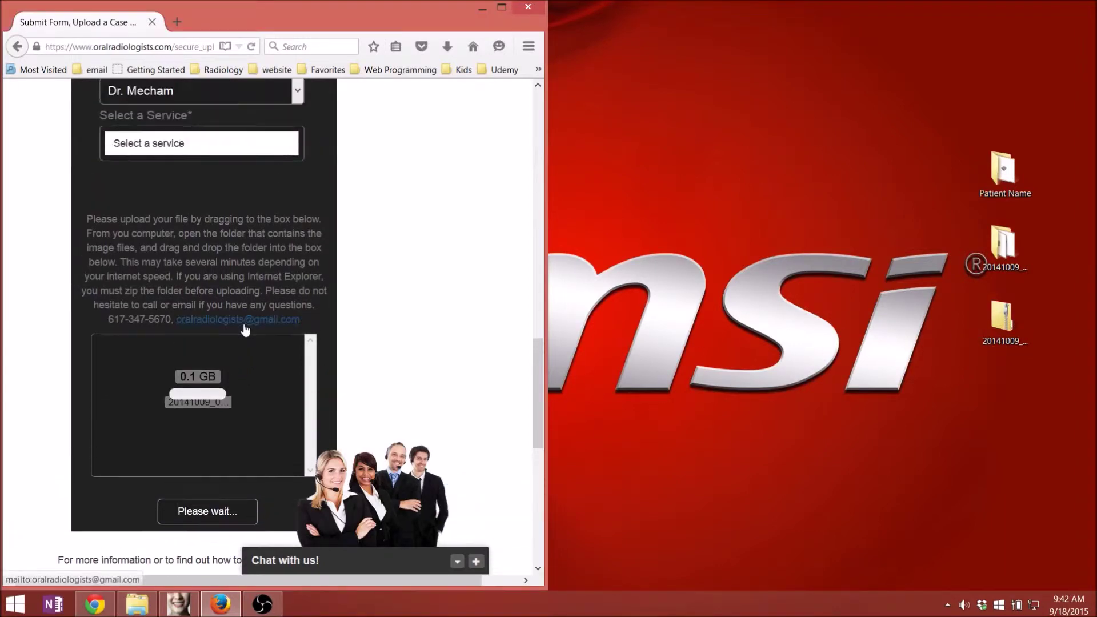
pyautogui.scroll(-2, 245, 342)
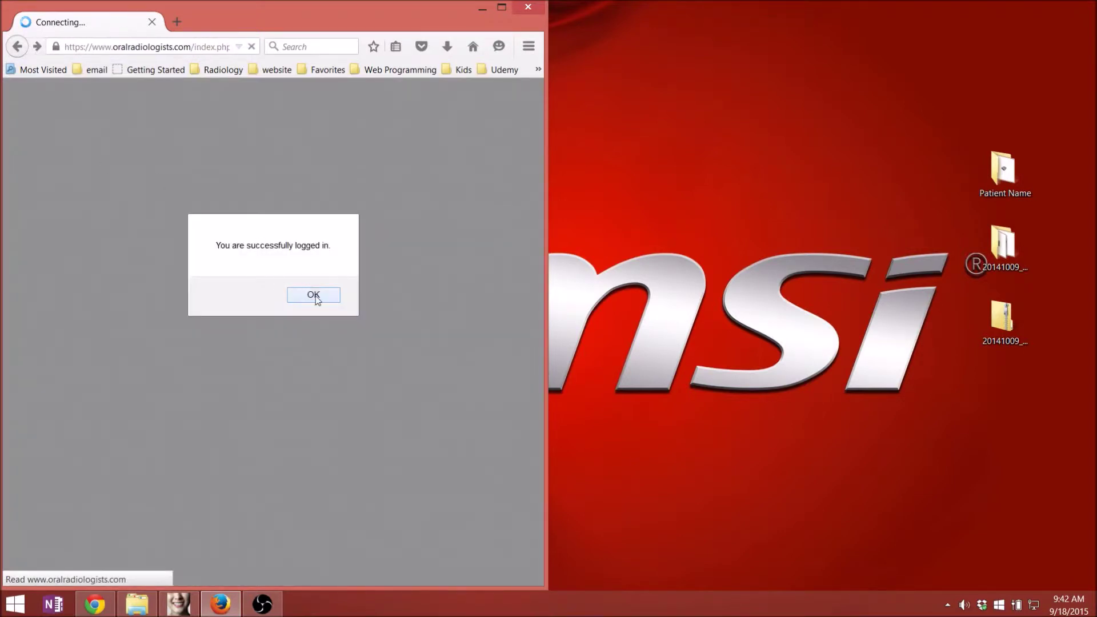
pyautogui.click(315, 295)
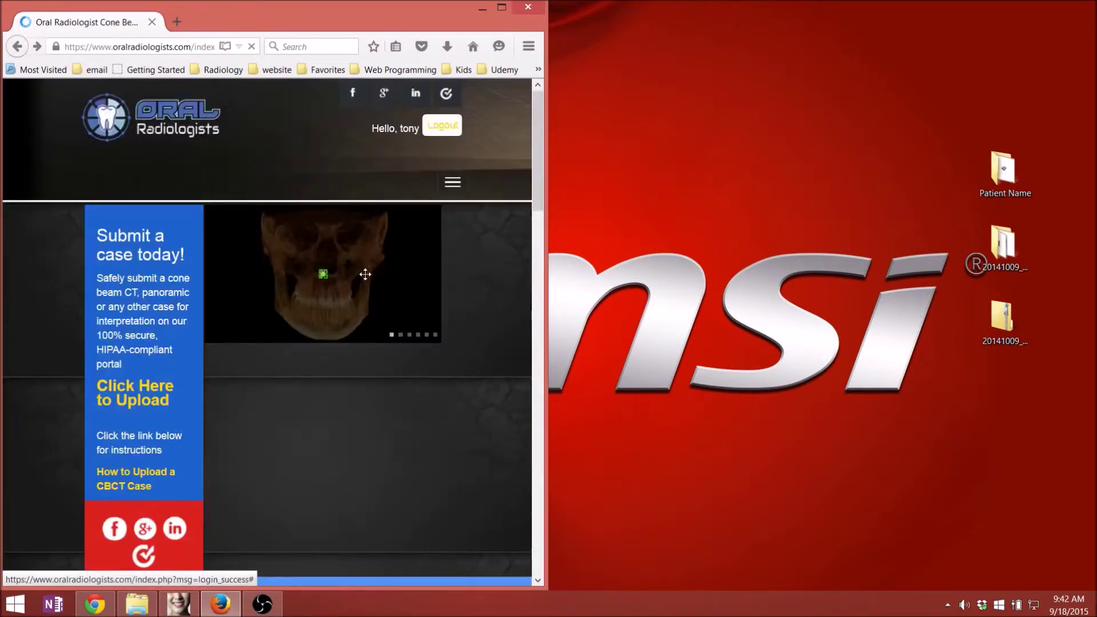
# - Drag the 71.6 MB NA_Anonymous_Patient file from the Patient Name folder into the upload box
pyautogui.click(115, 398)
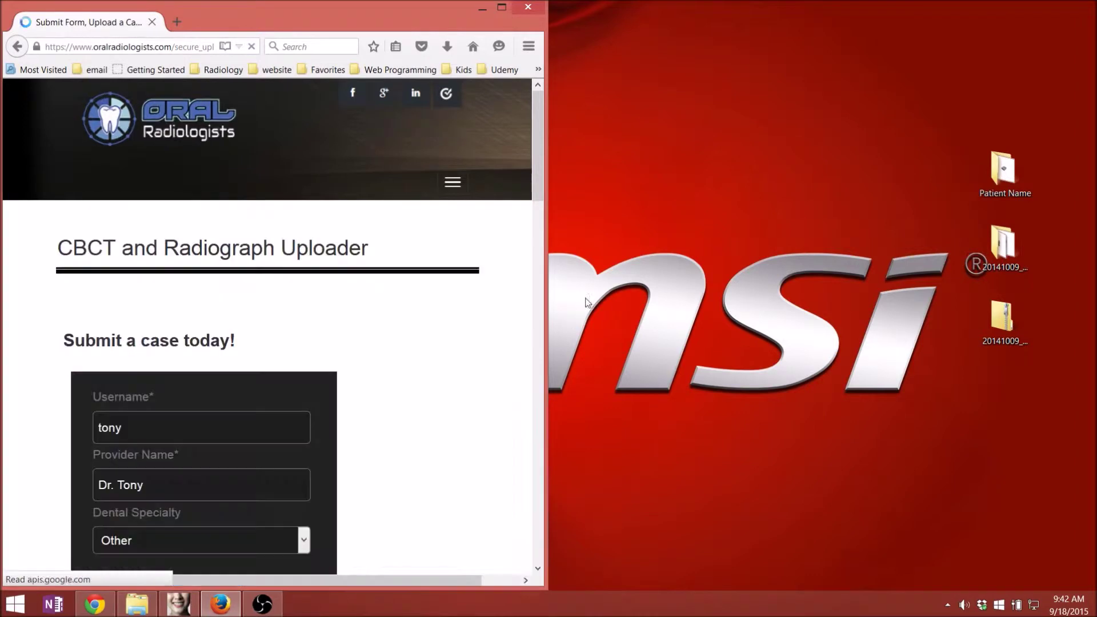
pyautogui.scroll(-5, 851, 257)
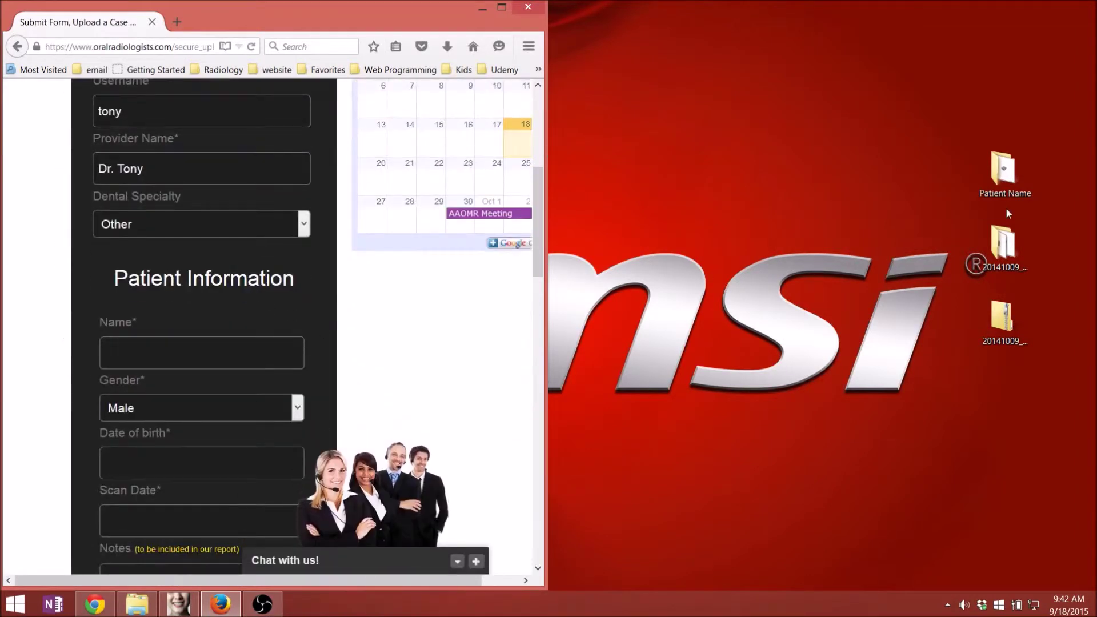
pyautogui.scroll(-10, 421, 264)
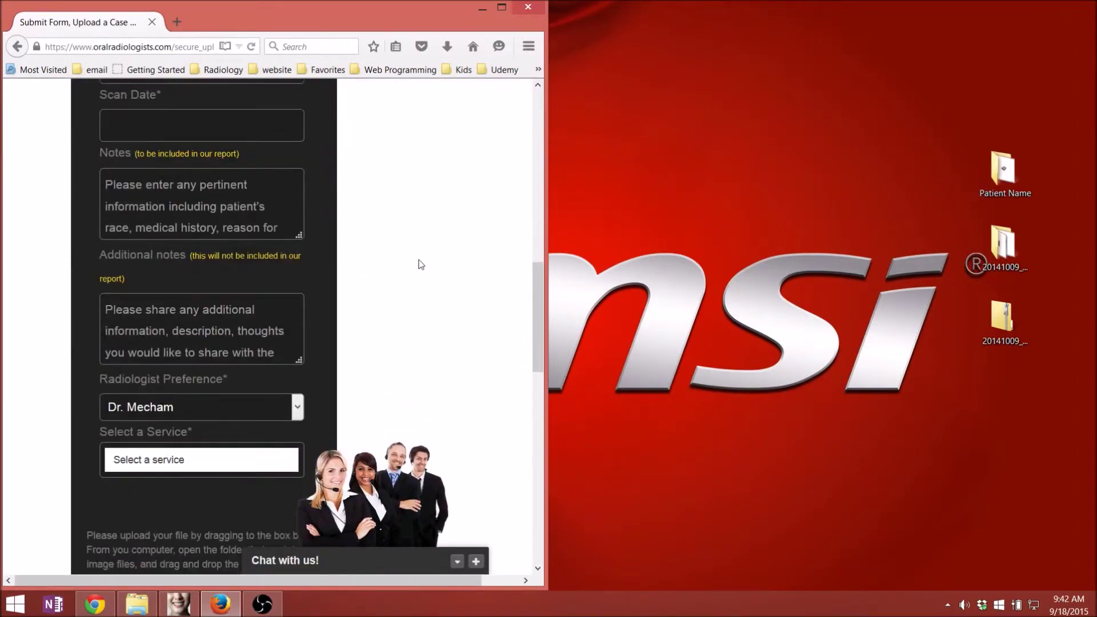
pyautogui.doubleClick(1003, 172)
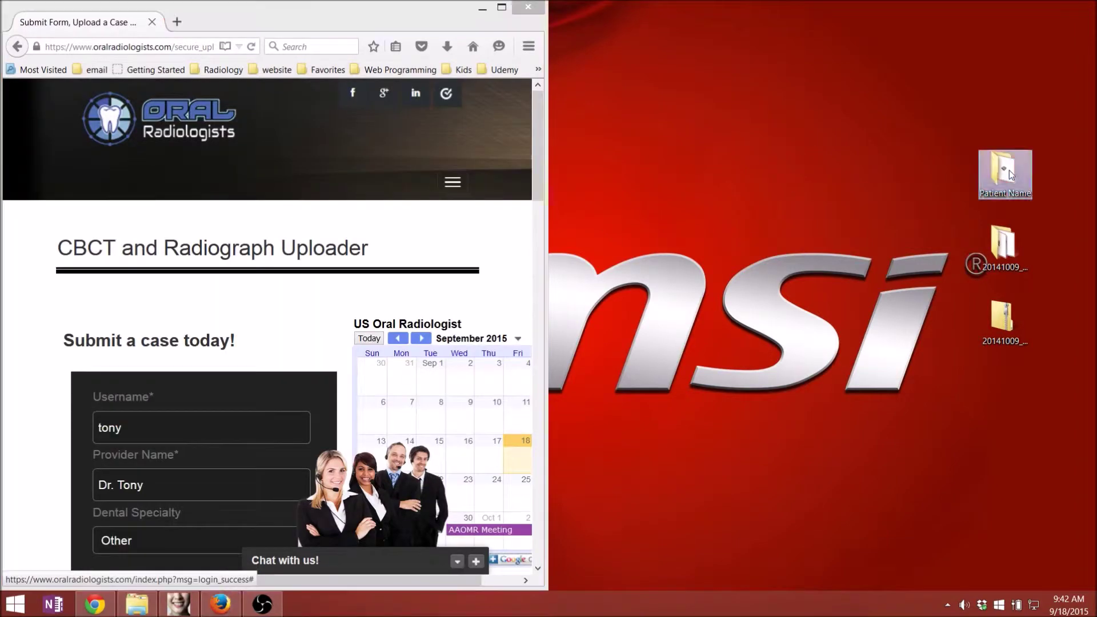
pyautogui.moveTo(544, 76); pyautogui.dragTo(828, 165)
pyautogui.moveTo(537, 157); pyautogui.dragTo(555, 454)
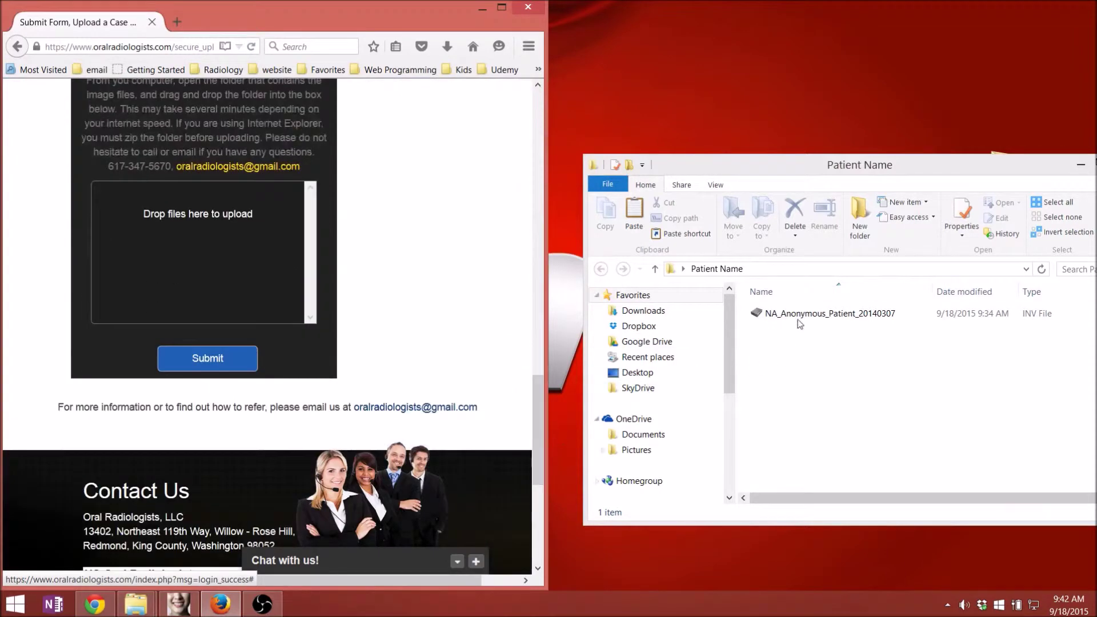
pyautogui.click(800, 316)
pyautogui.moveTo(811, 323); pyautogui.dragTo(241, 290)
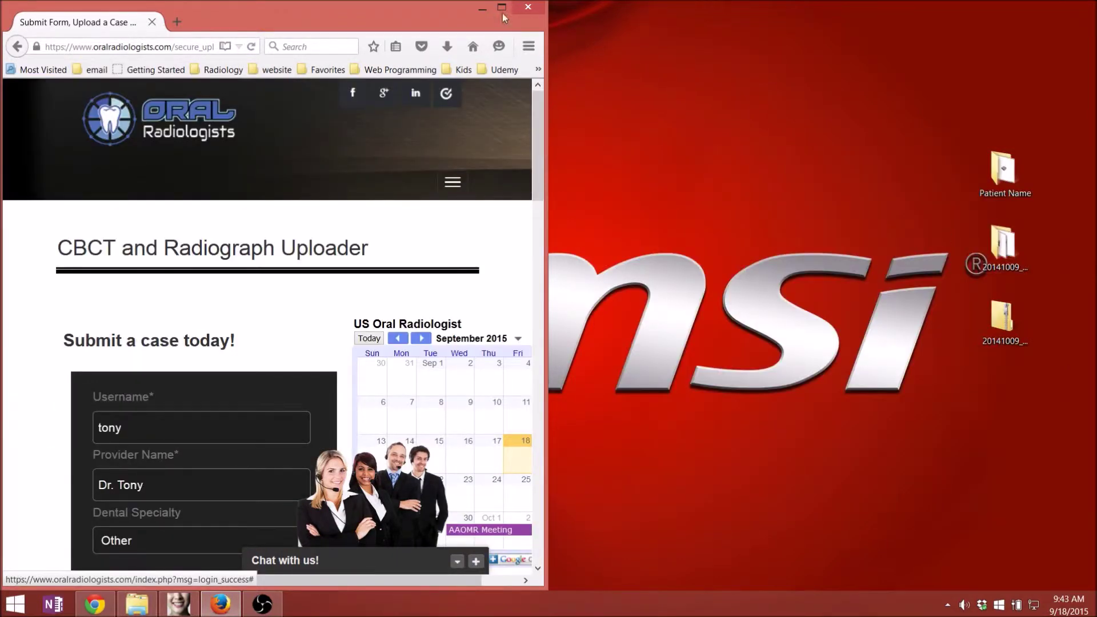
# - Drop the 20141009 scan folder into the upload box, then return to the previous page
pyautogui.scroll(-10, 423, 255)
pyautogui.scroll(-7, 423, 255)
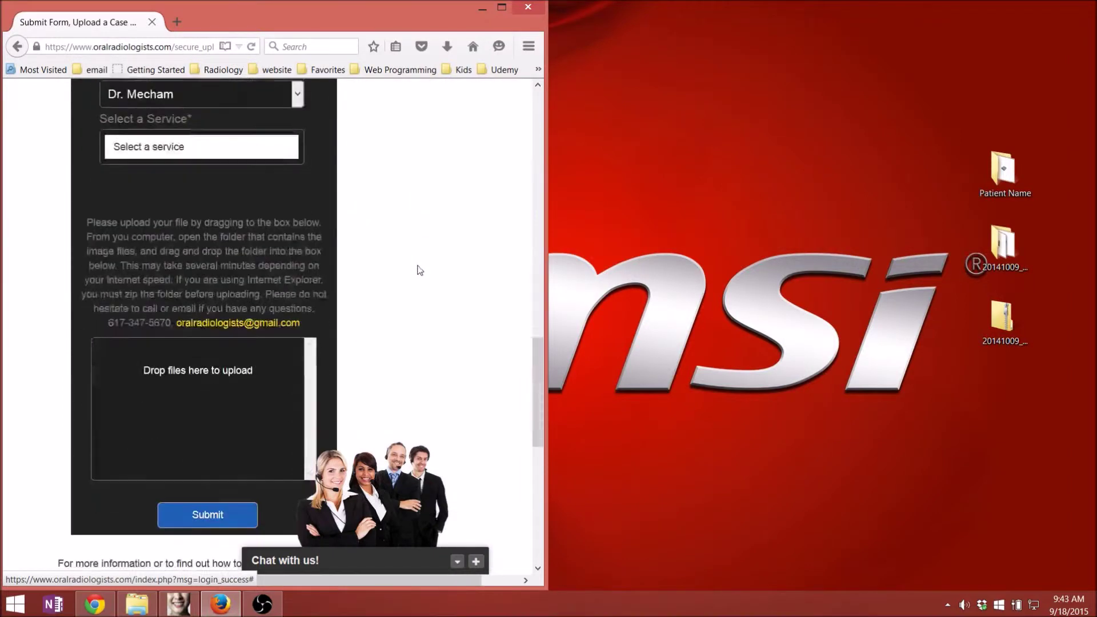
pyautogui.moveTo(1004, 246); pyautogui.dragTo(268, 416)
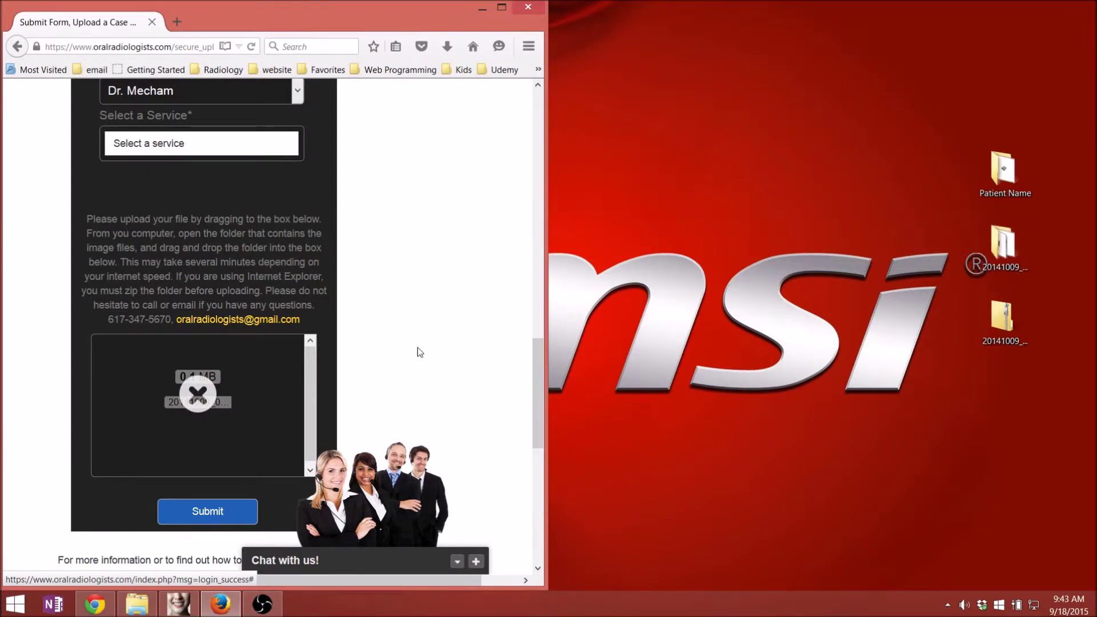
pyautogui.moveTo(537, 377); pyautogui.dragTo(537, 409)
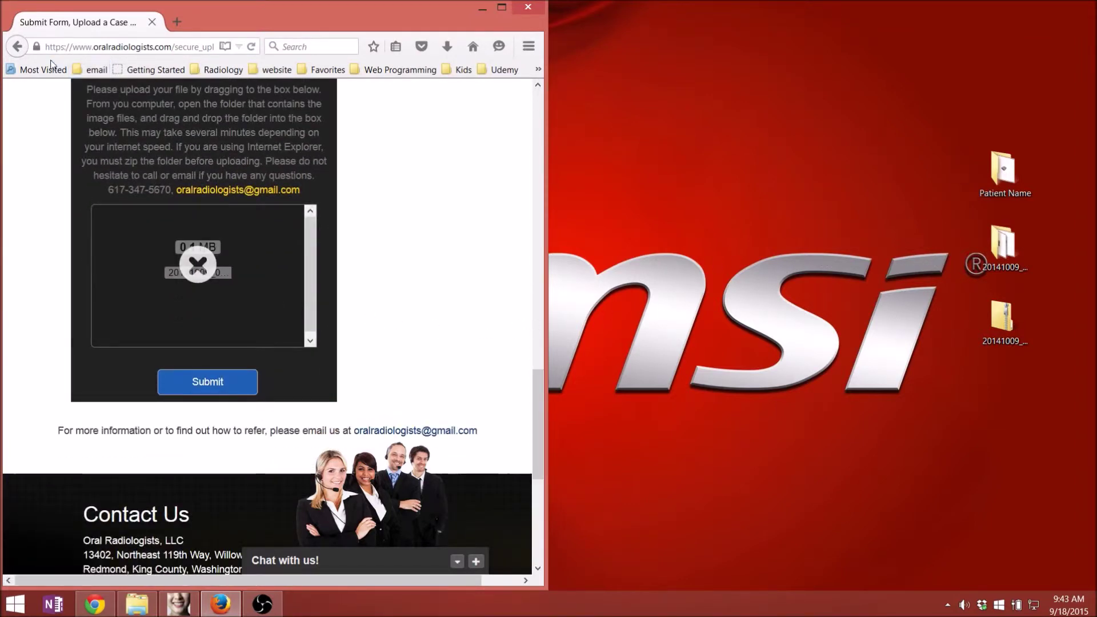
pyautogui.click(18, 49)
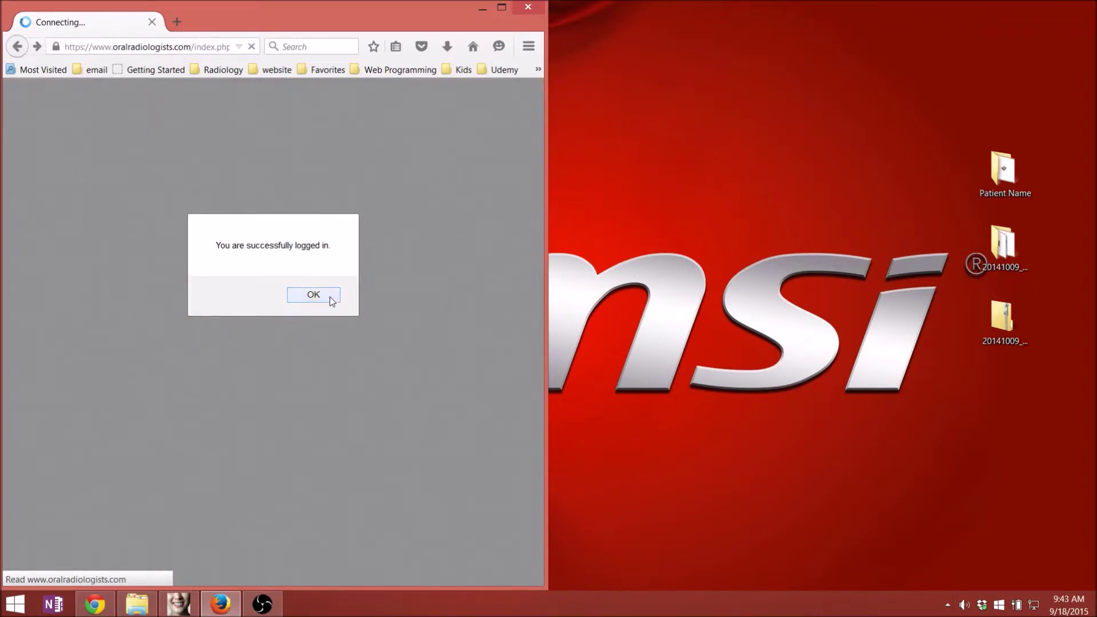
# - Open the CBCT and Radiograph Uploader and drop the zipped case folder into the upload box
pyautogui.click(313, 295)
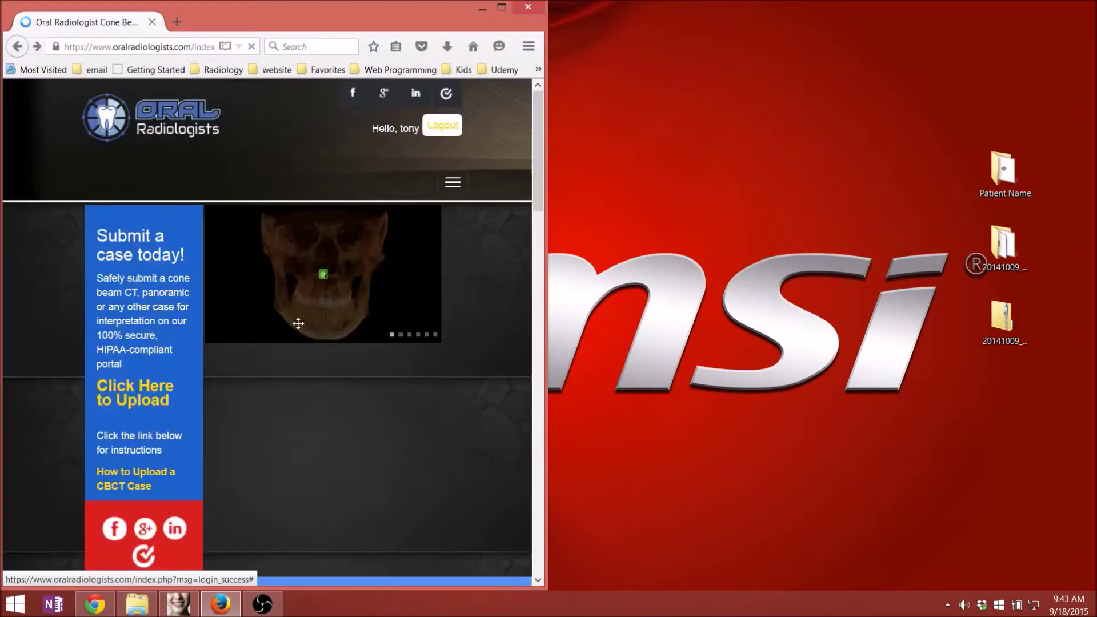
pyautogui.click(146, 397)
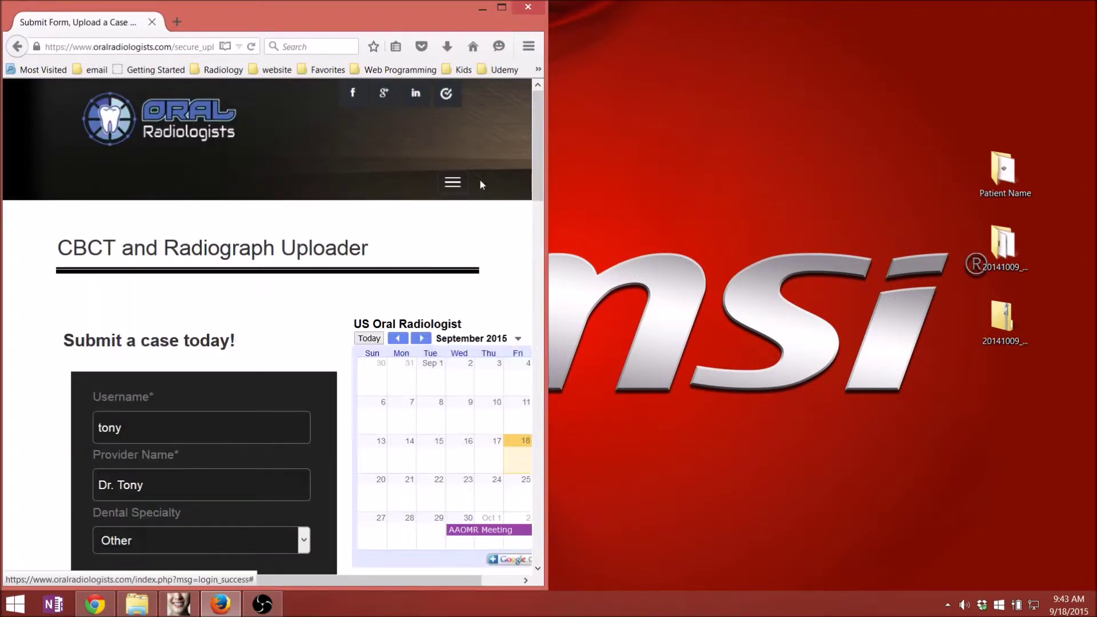
pyautogui.moveTo(536, 132); pyautogui.dragTo(502, 424)
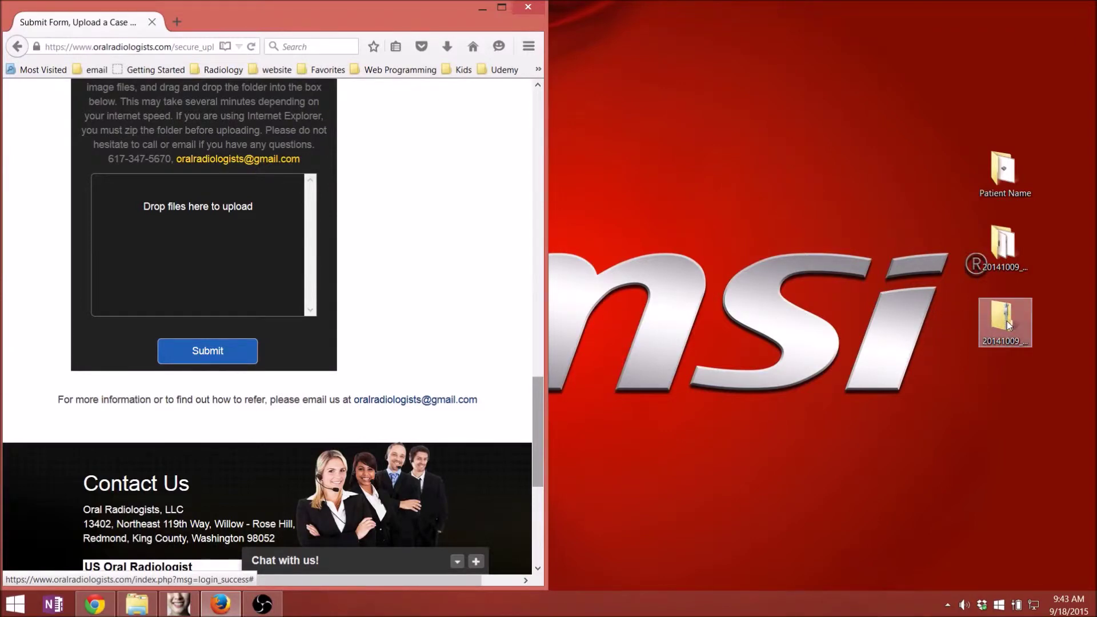
pyautogui.moveTo(1007, 324); pyautogui.dragTo(211, 230)
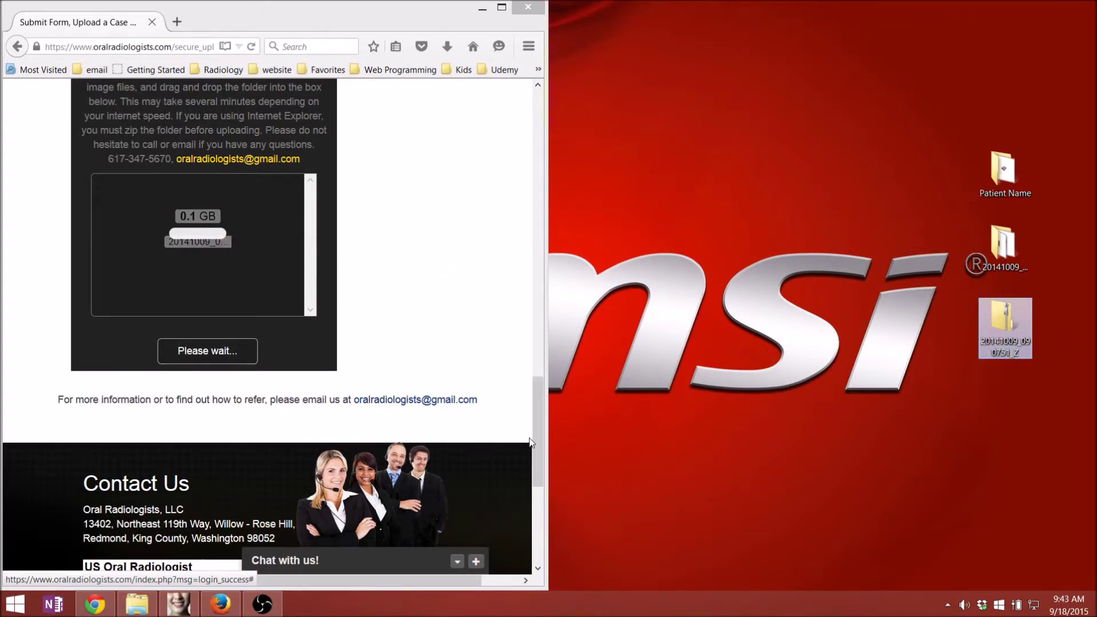
pyautogui.moveTo(539, 426); pyautogui.dragTo(543, 382)
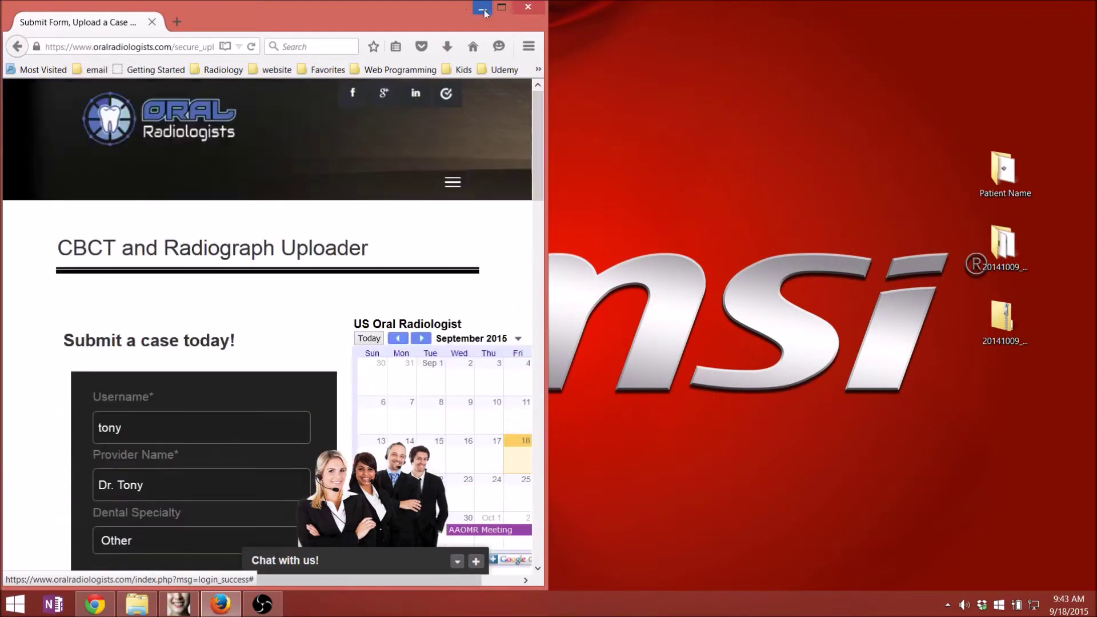
# - Enter patient name 'Firefox Test 2' with dates 2015-09-01 and 2015-09-09
pyautogui.press('super+Up')
pyautogui.scroll(-6, 470, 361)
pyautogui.click(261, 204)
pyautogui.write('Firefox Test')
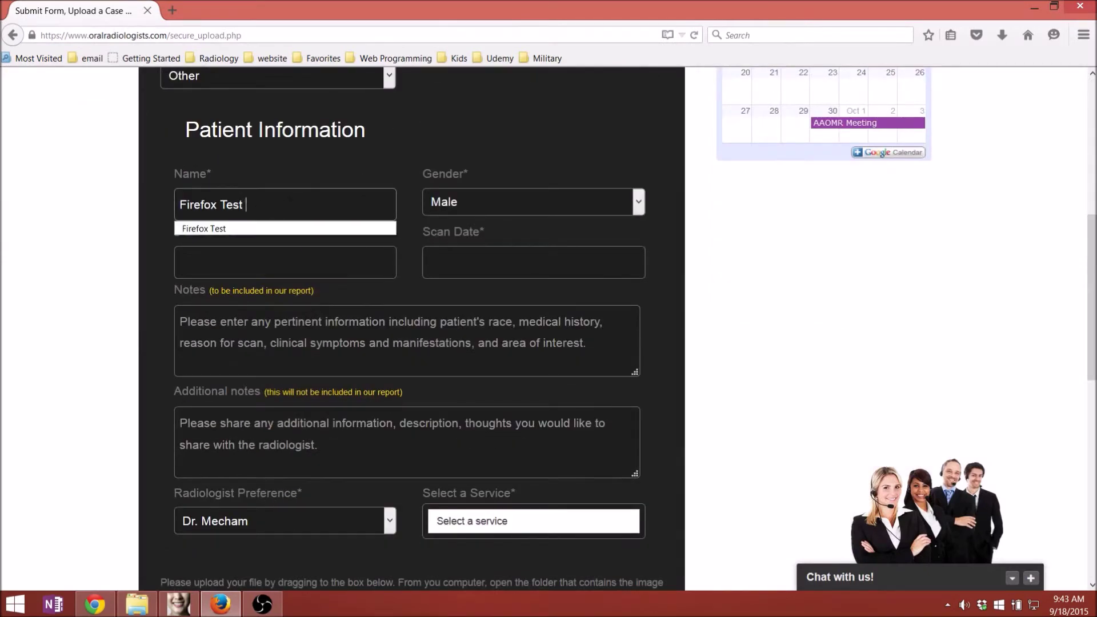
pyautogui.write(' 2')
pyautogui.press('Tab')
pyautogui.write('2015-09-01')
pyautogui.press('Tab')
pyautogui.write('2015-09-09')
pyautogui.press('Tab')
# - Choose Other Service as the requested service, then bring up the Windows Start screen
pyautogui.scroll(-5, 412, 343)
pyautogui.click(531, 203)
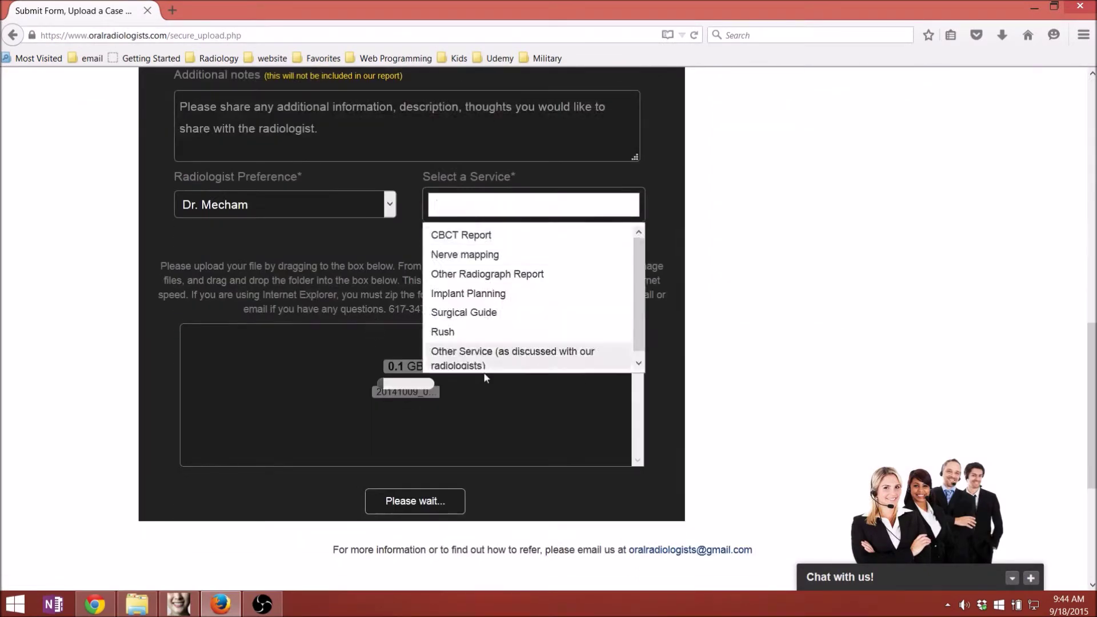
pyautogui.click(514, 353)
pyautogui.click(30, 601)
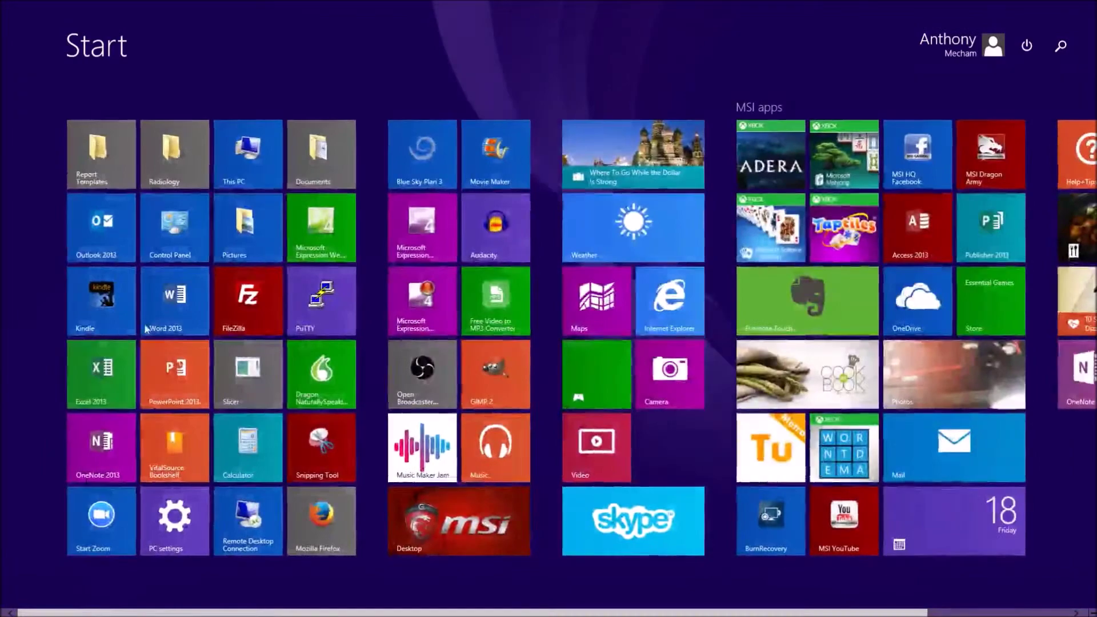
# - Launch Internet Explorer and maximize its window showing the Google home page
pyautogui.click(667, 314)
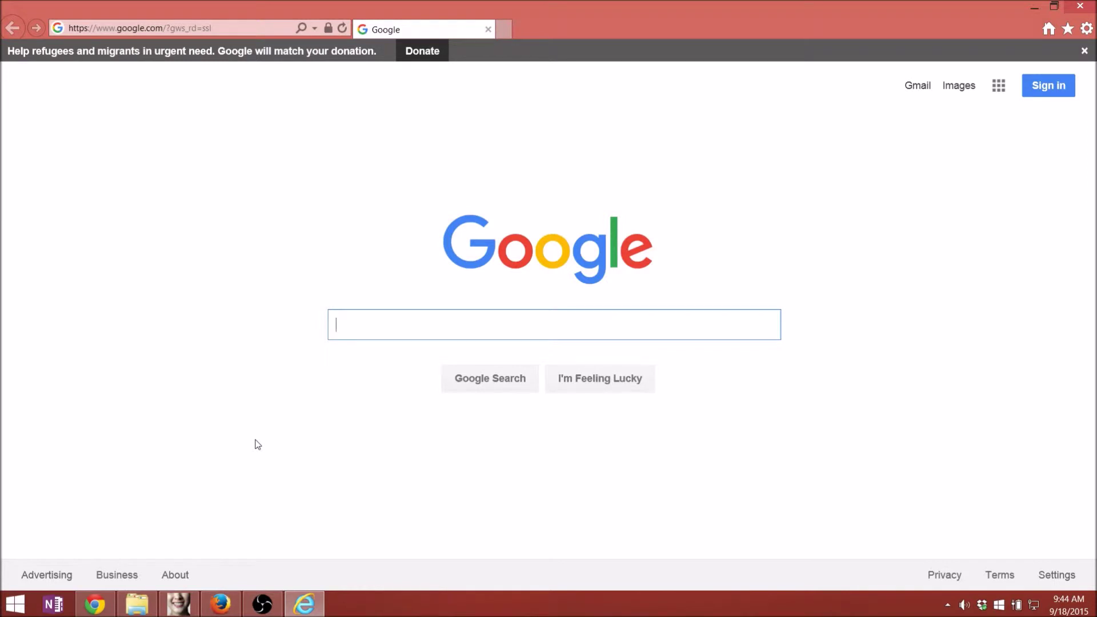
pyautogui.click(220, 603)
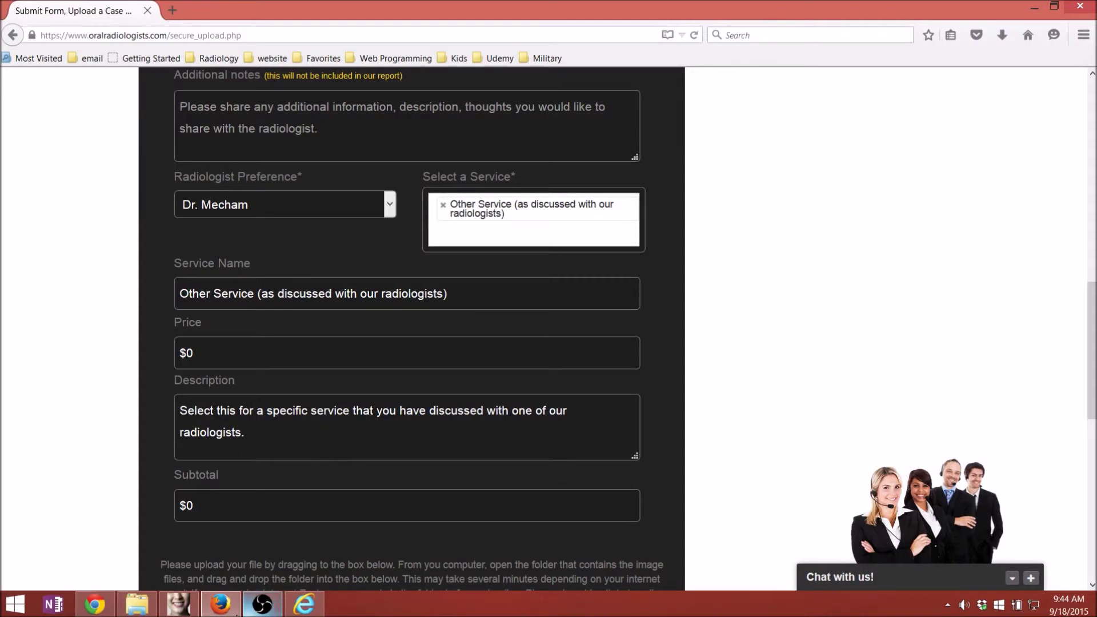
pyautogui.click(305, 604)
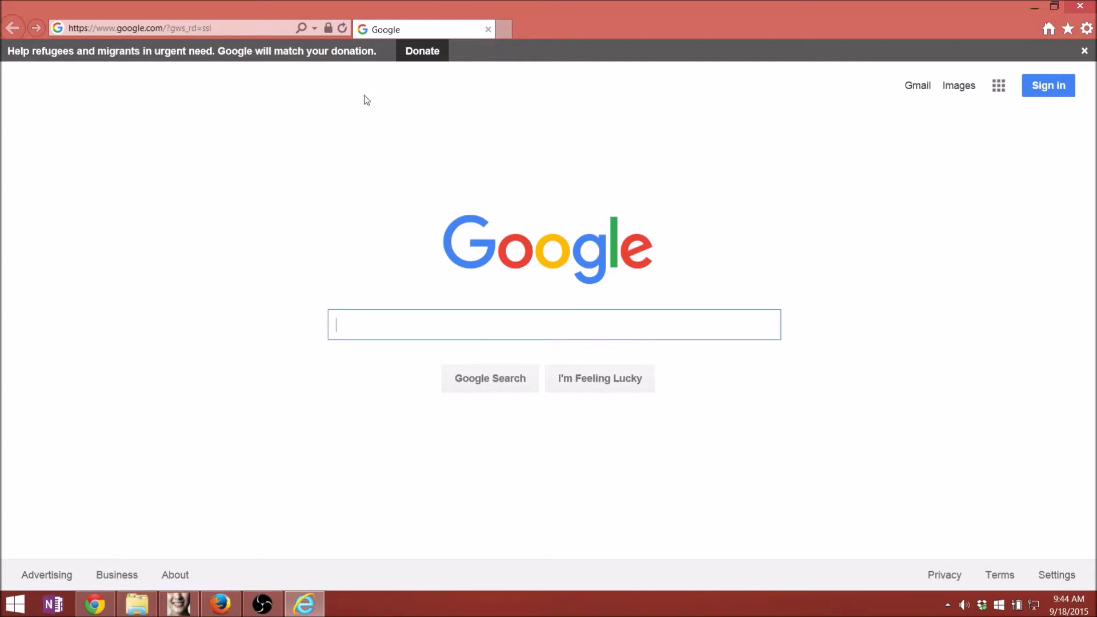
pyautogui.doubleClick(1004, 18)
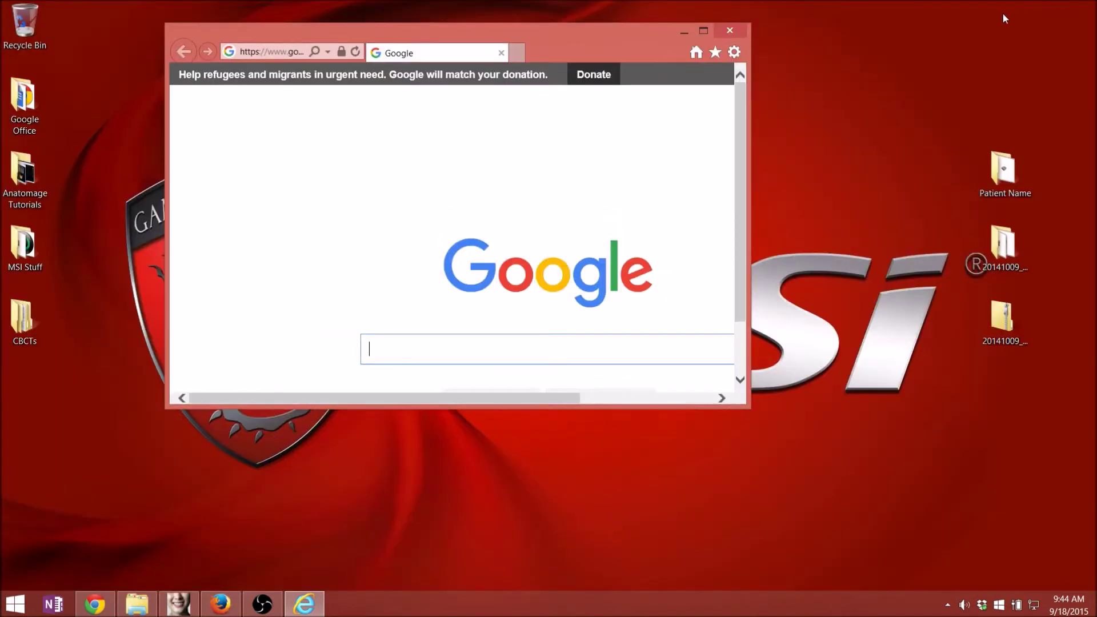
pyautogui.click(704, 29)
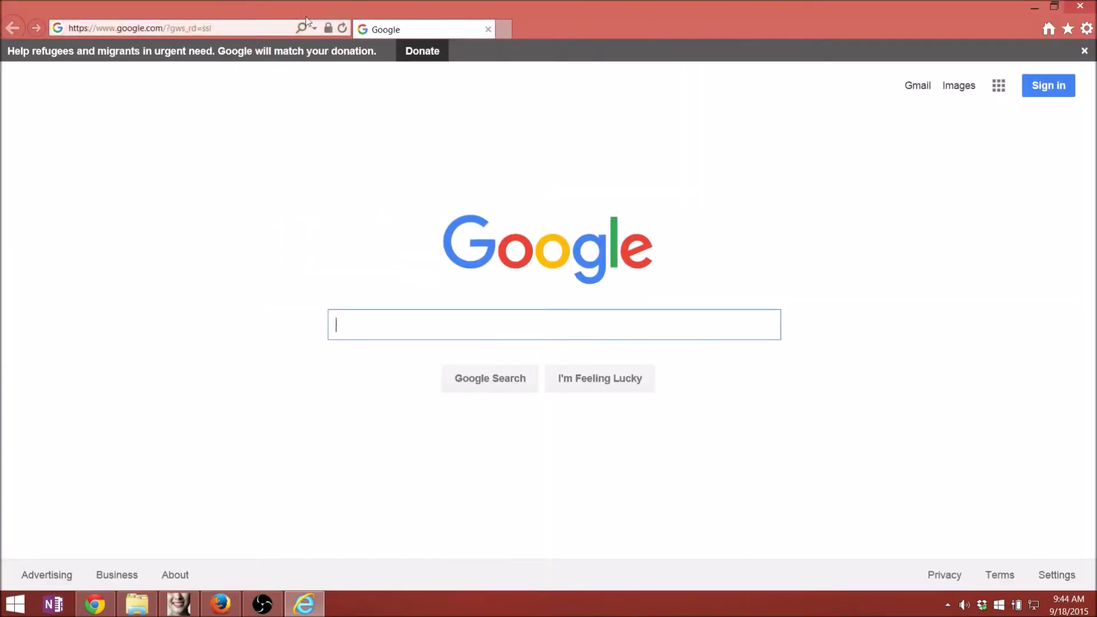
# - Go to oralradiologists.com in Internet Explorer and open the Login page
pyautogui.click(217, 35)
pyautogui.write('oralradiologists.com/')
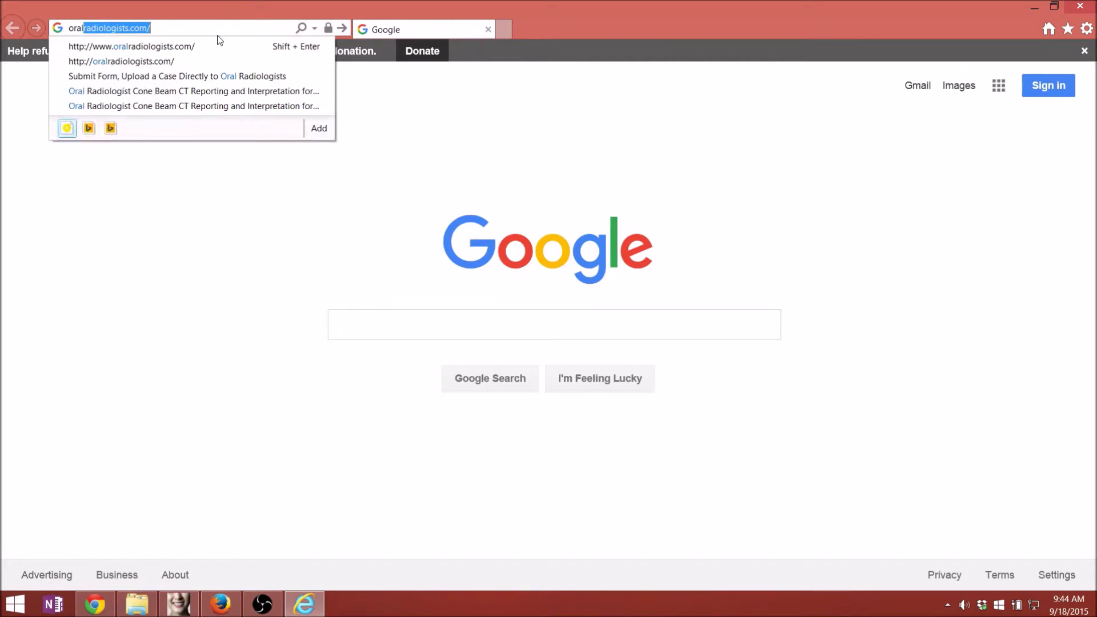
pyautogui.press('Return')
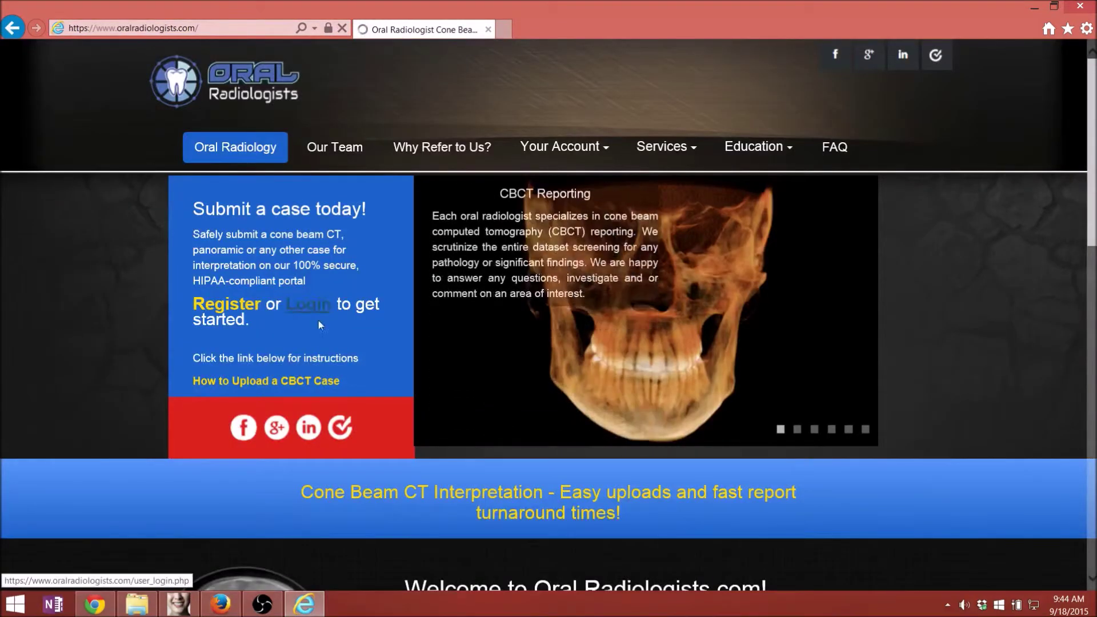
pyautogui.click(311, 291)
# - Sign in with the saved username and password, then open the CBCT and Radiograph Uploader form
pyautogui.click(418, 317)
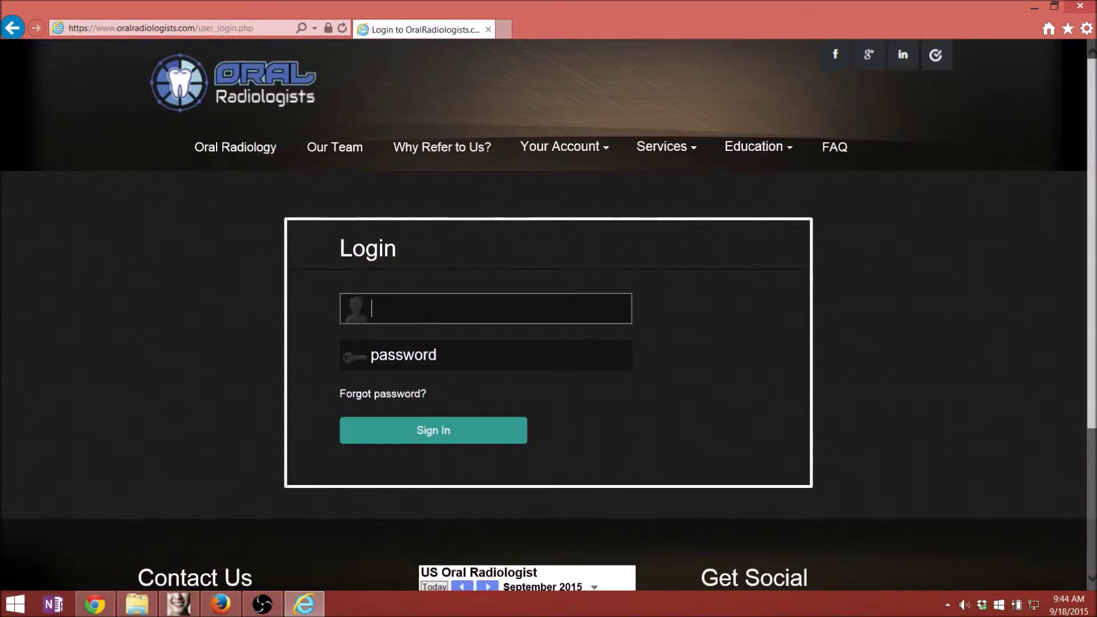
pyautogui.write('r')
pyautogui.press('BackSpace')
pyautogui.write('t')
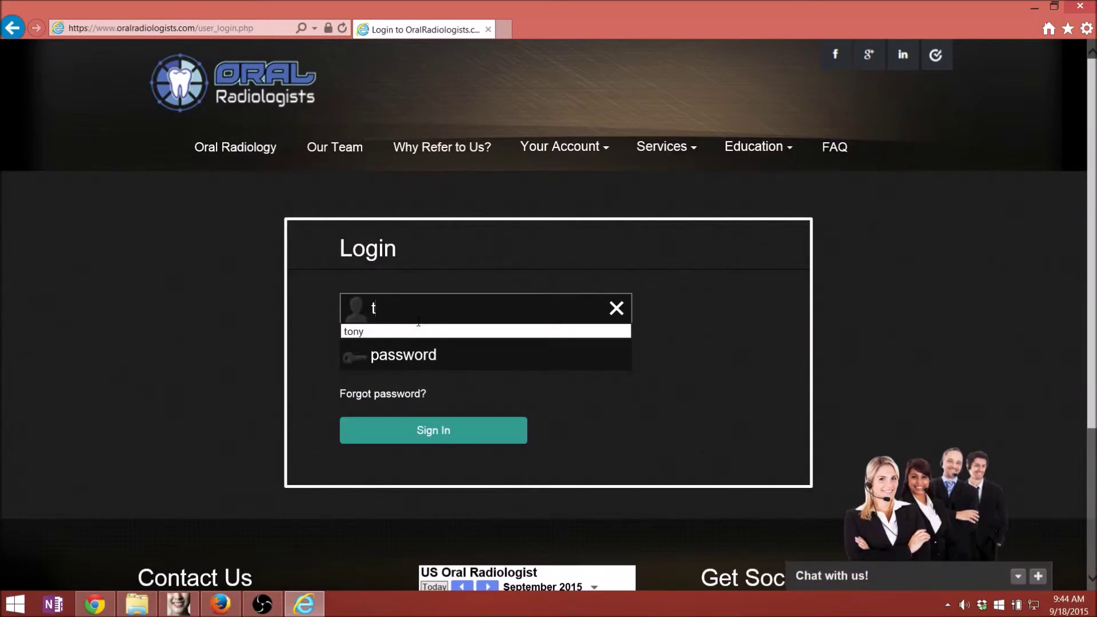
pyautogui.press('Down')
pyautogui.press('Return')
pyautogui.press('Return')
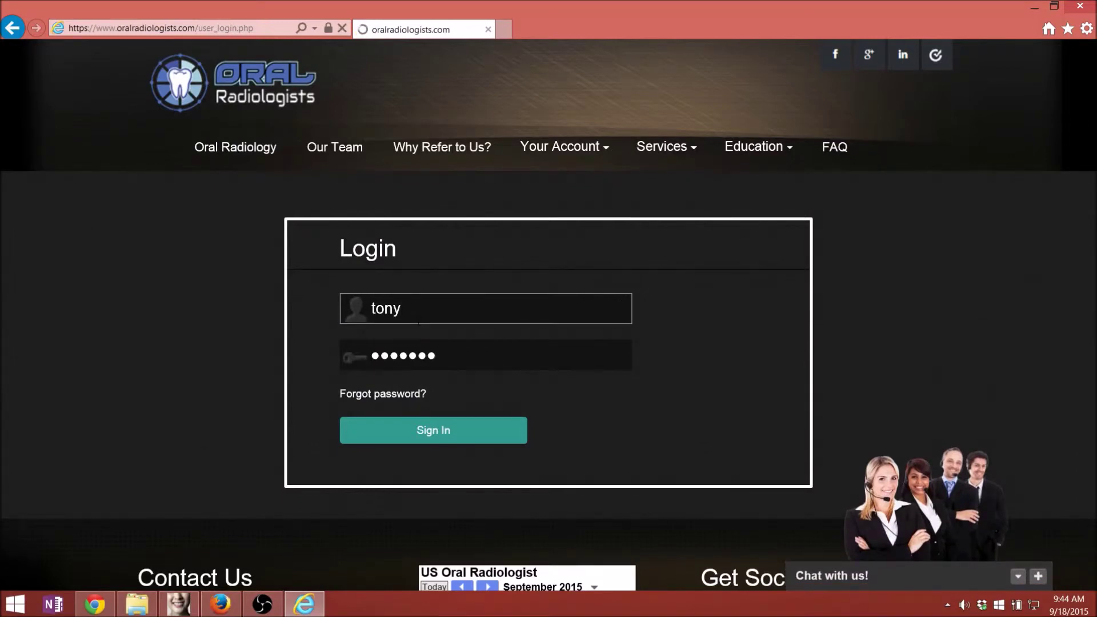
pyautogui.press('Return')
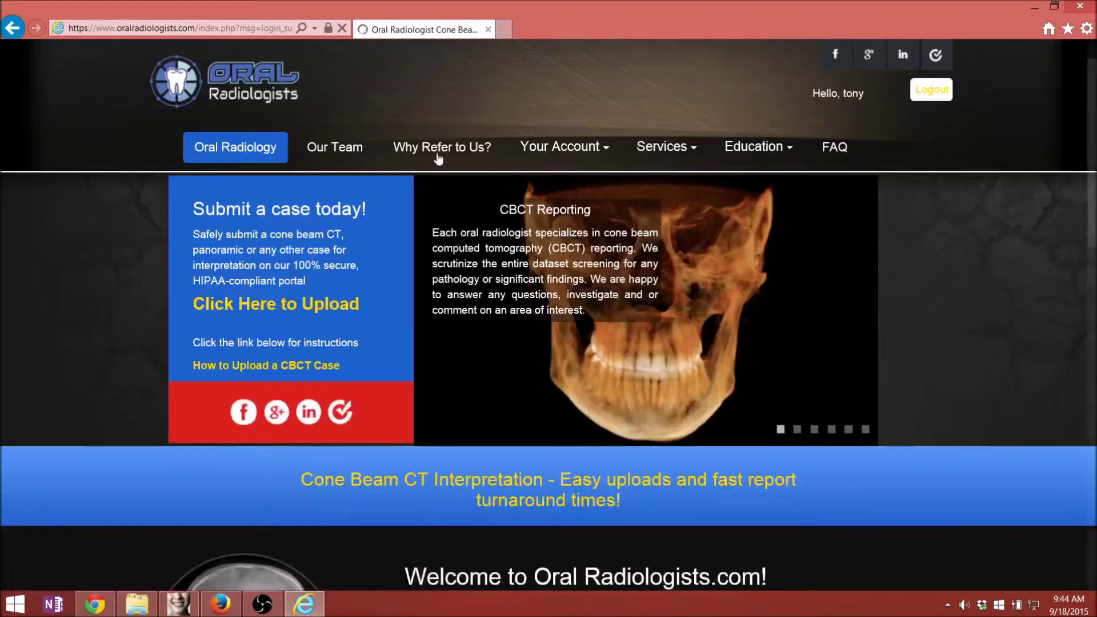
pyautogui.click(276, 303)
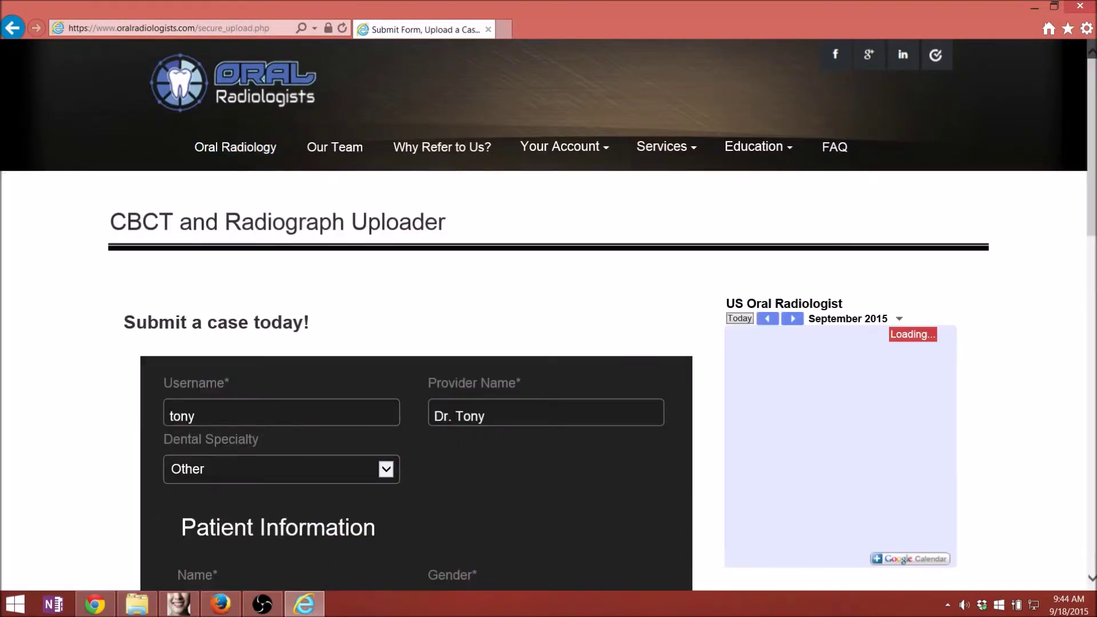
# - Snap Internet Explorer to the left half and drag 20141009_090751_Z.zip from the desktop into the drop box
pyautogui.scroll(-10, 362, 312)
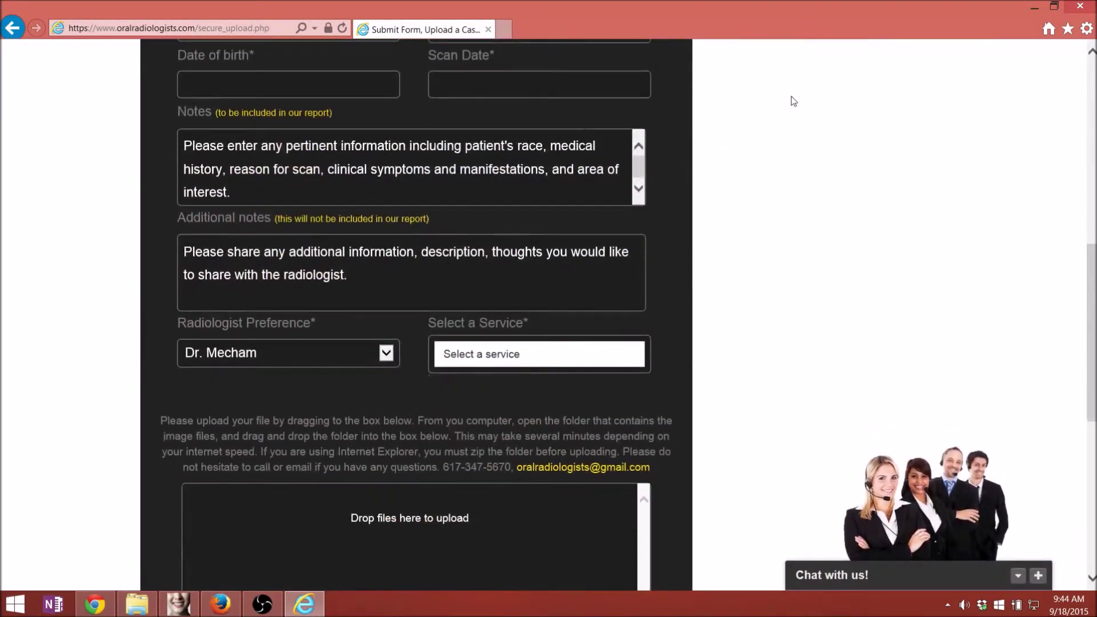
pyautogui.press('super+Left')
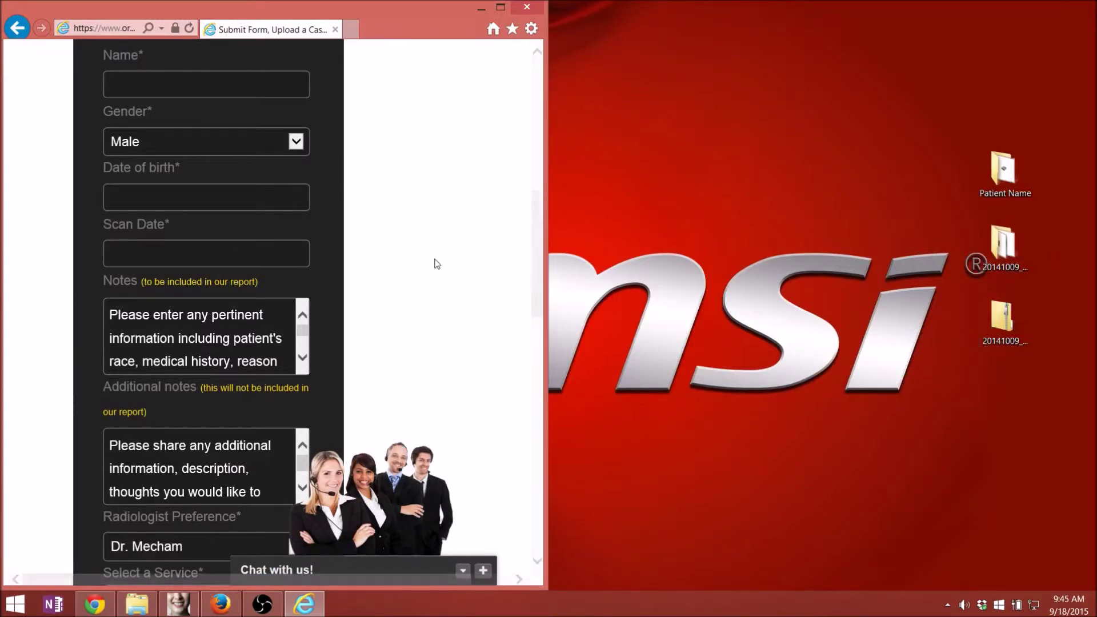
pyautogui.scroll(-10, 437, 261)
pyautogui.click(997, 317)
pyautogui.moveTo(997, 317); pyautogui.dragTo(176, 338)
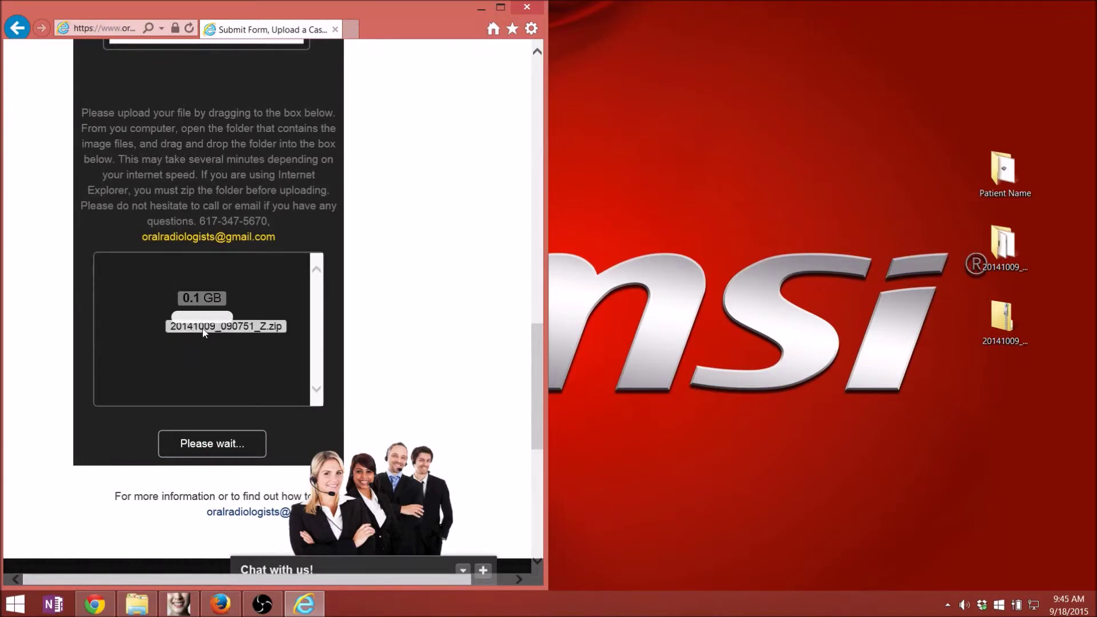
pyautogui.scroll(-6, 263, 350)
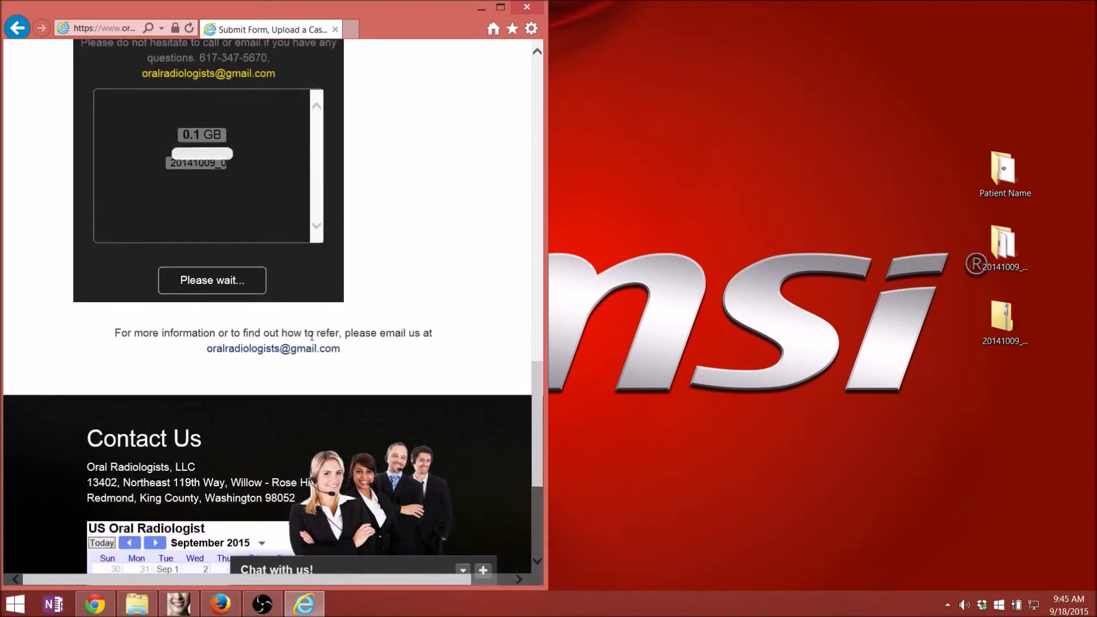
pyautogui.scroll(4, 308, 335)
pyautogui.scroll(6, 307, 330)
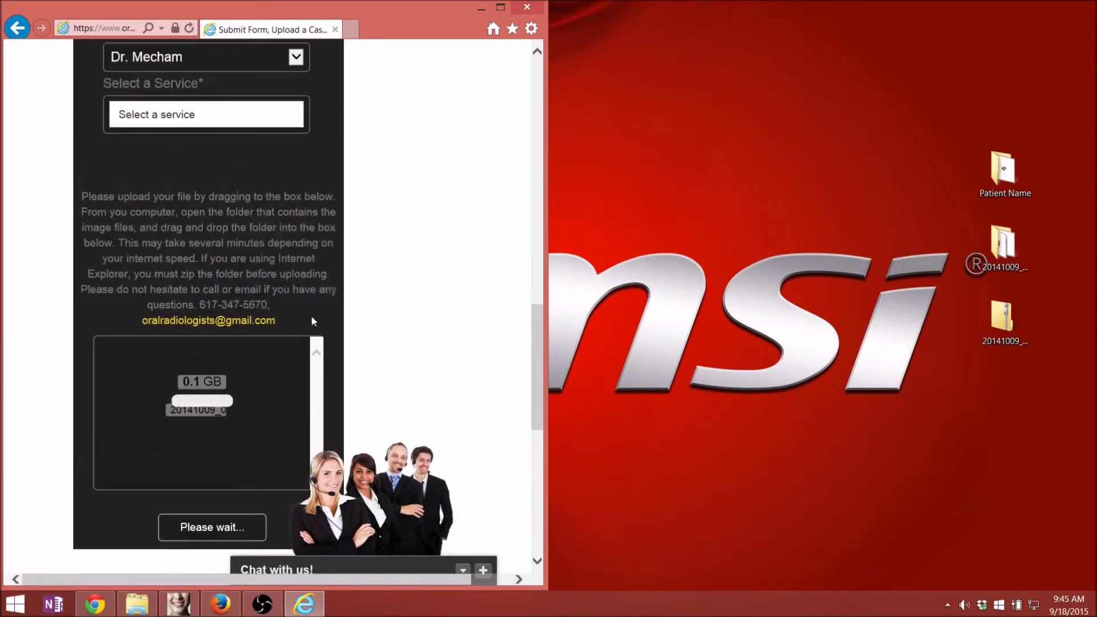
pyautogui.scroll(15, 313, 318)
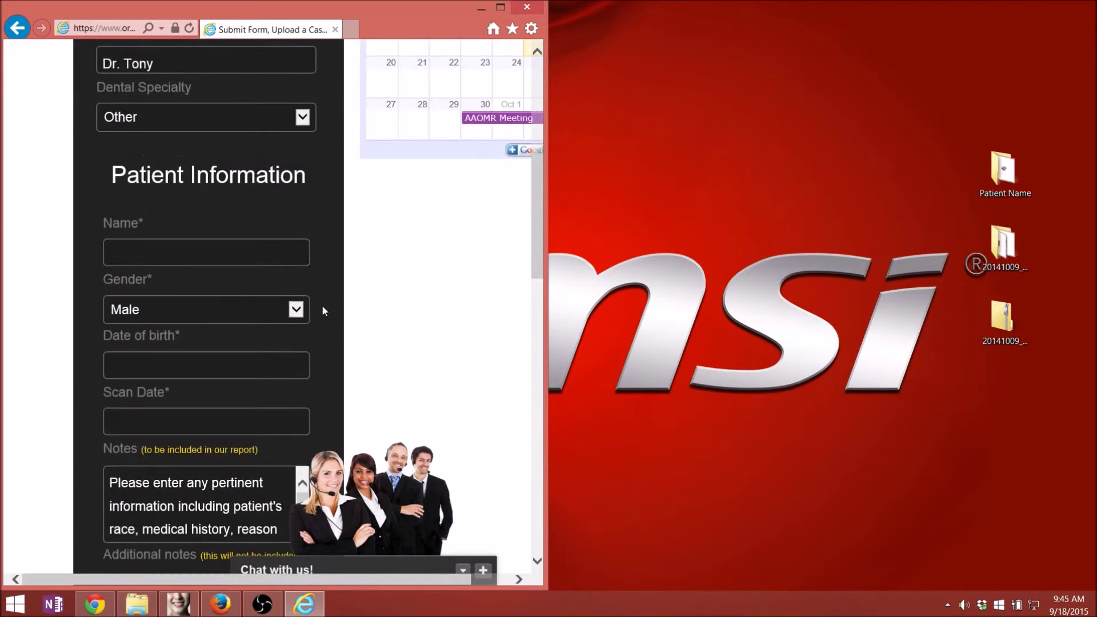
pyautogui.scroll(-7, 319, 318)
# - Maximize IE and enter patient 'IE Test', born 2015-09-01, scanned 2015-09-18
pyautogui.click(501, 8)
pyautogui.write('IE Test 3')
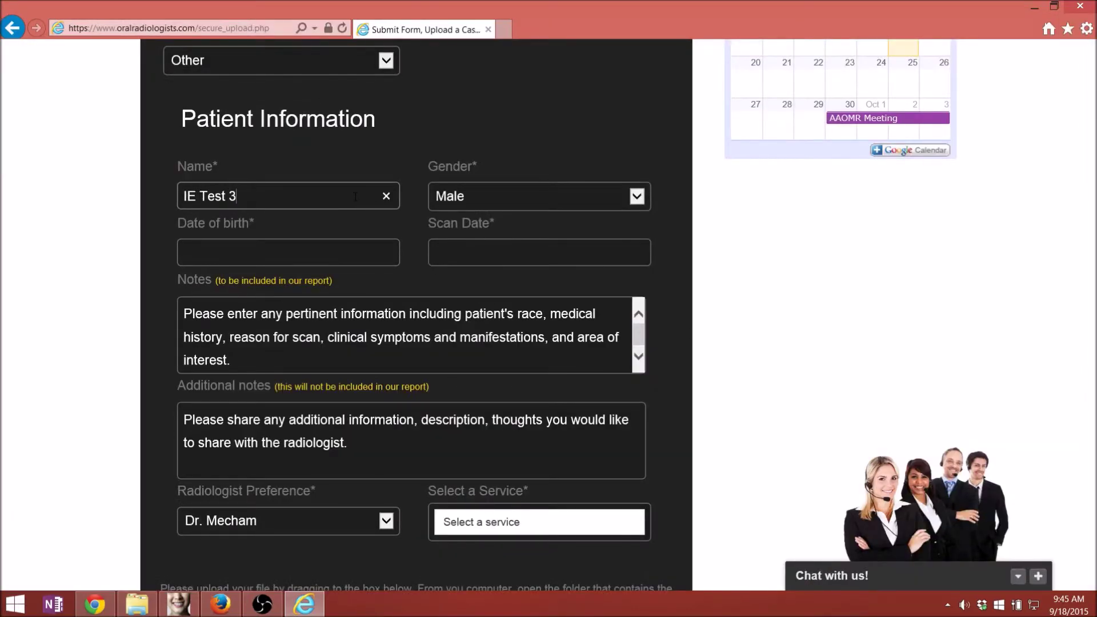
pyautogui.click(288, 252)
pyautogui.click(251, 338)
pyautogui.click(539, 252)
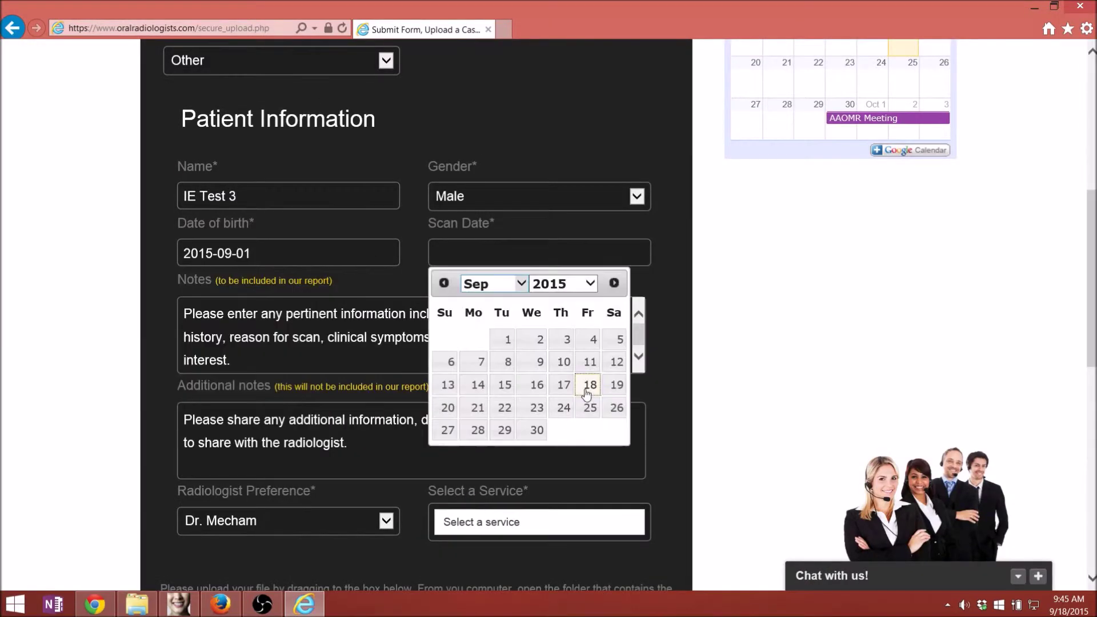
pyautogui.click(588, 384)
# - Choose Other Service as the requested service and open a new browser tab
pyautogui.scroll(-4, 539, 371)
pyautogui.click(539, 275)
pyautogui.click(525, 442)
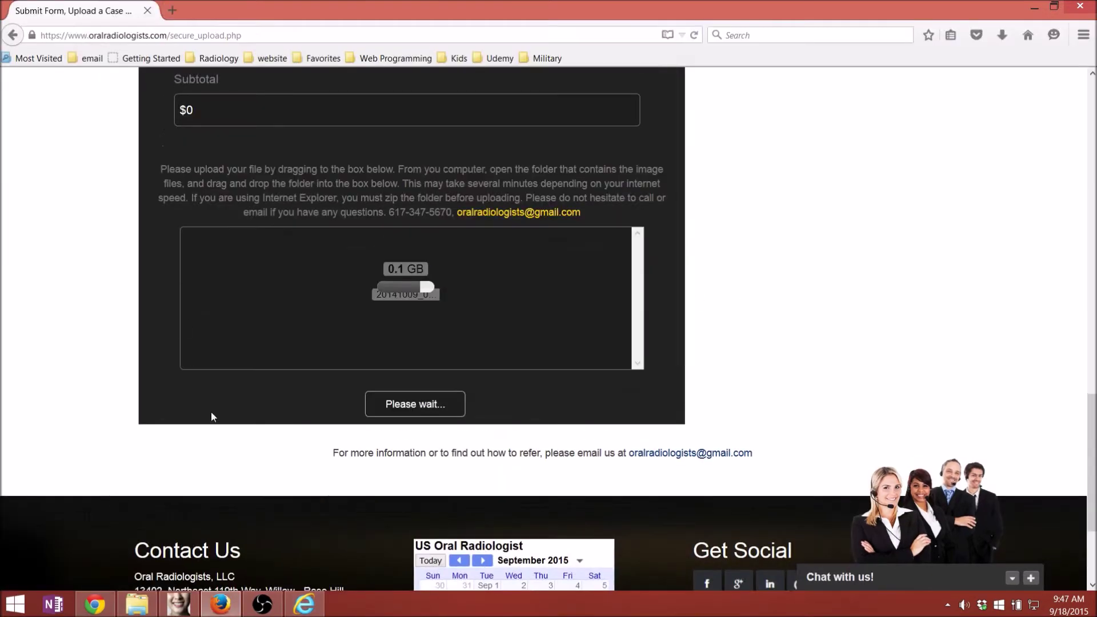
pyautogui.click(304, 605)
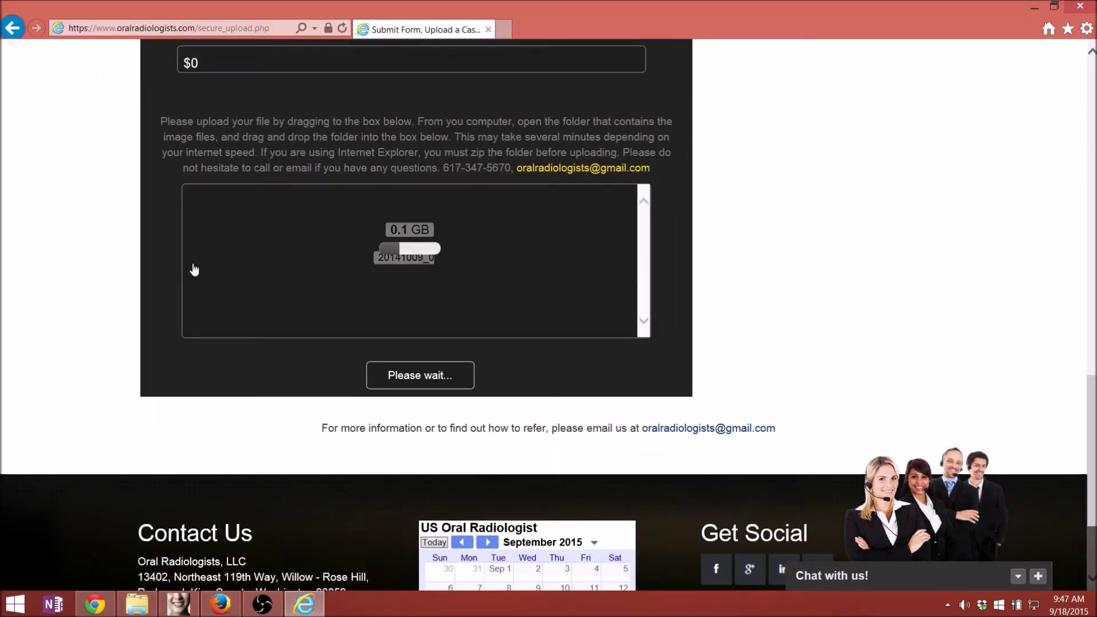
pyautogui.scroll(10, 194, 269)
pyautogui.scroll(6, 103, 294)
pyautogui.scroll(-6, 104, 293)
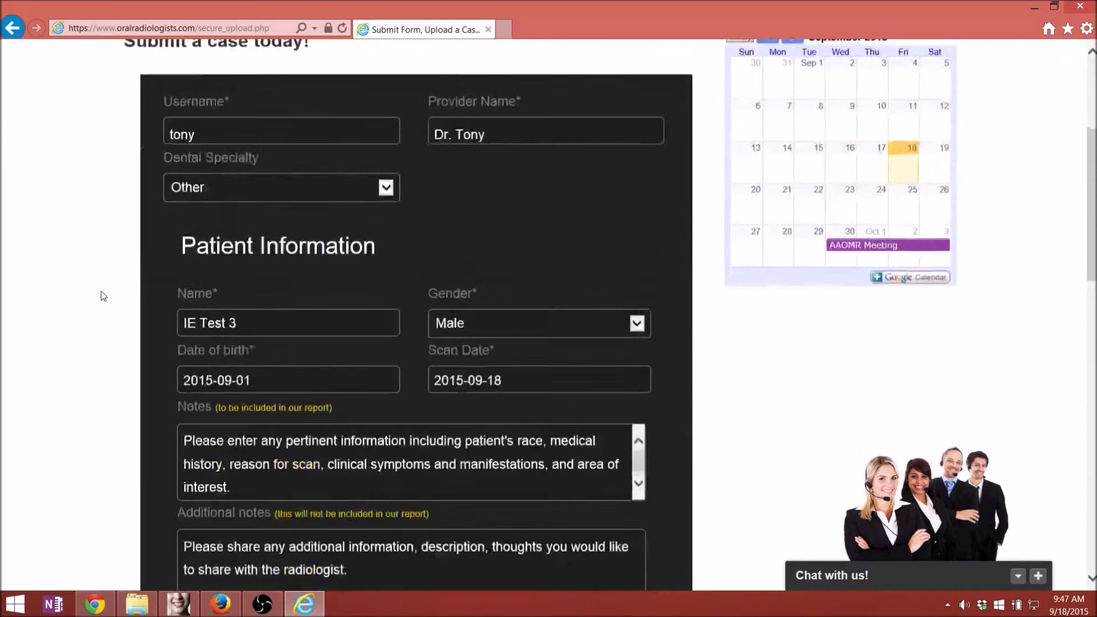
pyautogui.click(504, 29)
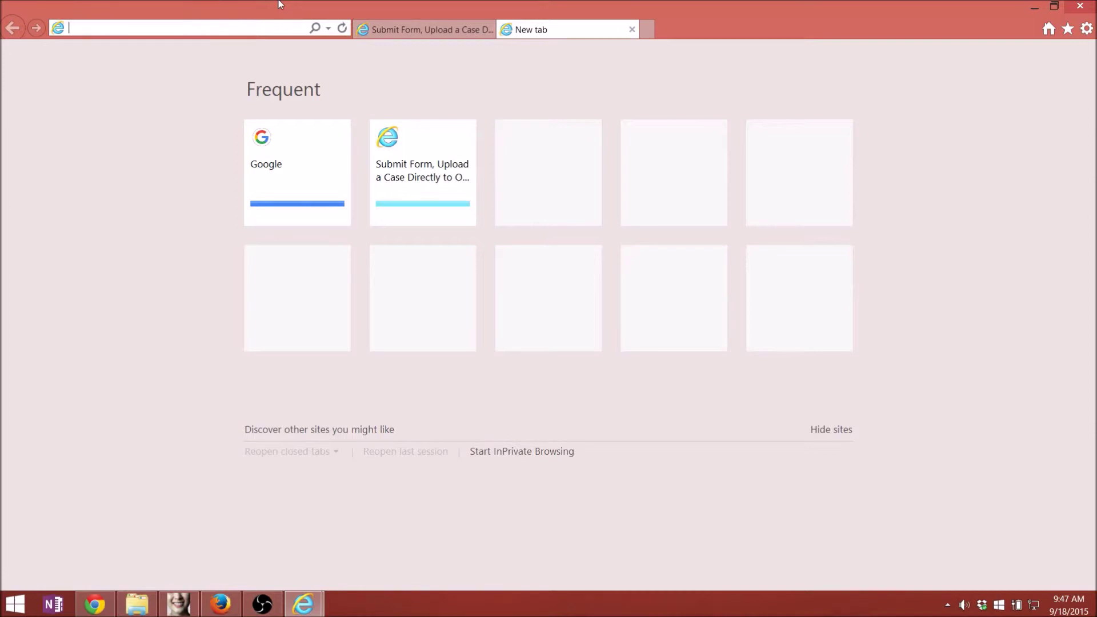
# - Go to biobigbox.com in the new tab and expand the Send Files Now form
pyautogui.write('biobigbox.com/#/')
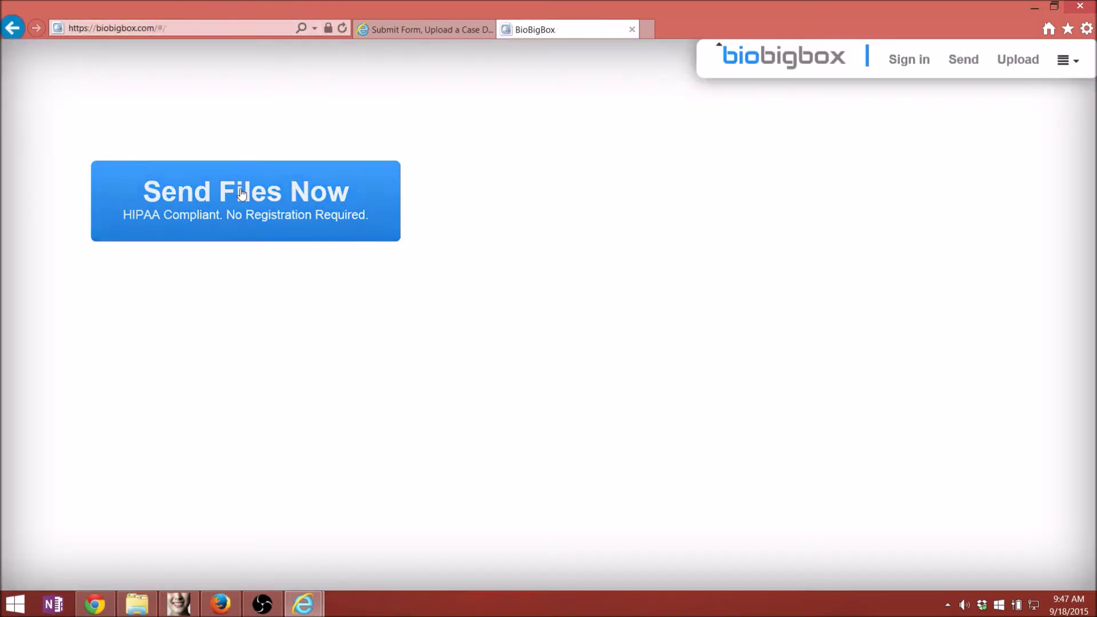
pyautogui.click(241, 193)
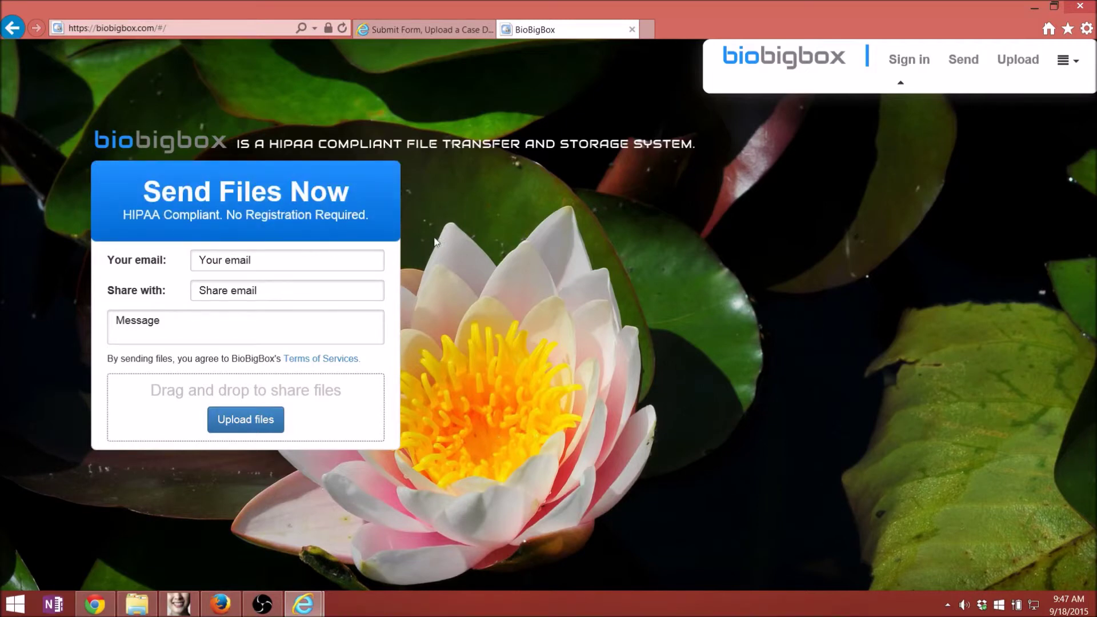
# - Enter the sender's and recipient's e-mail addresses and message 'referring you a cas', then snap the window left
pyautogui.click(261, 258)
pyautogui.press('Tab')
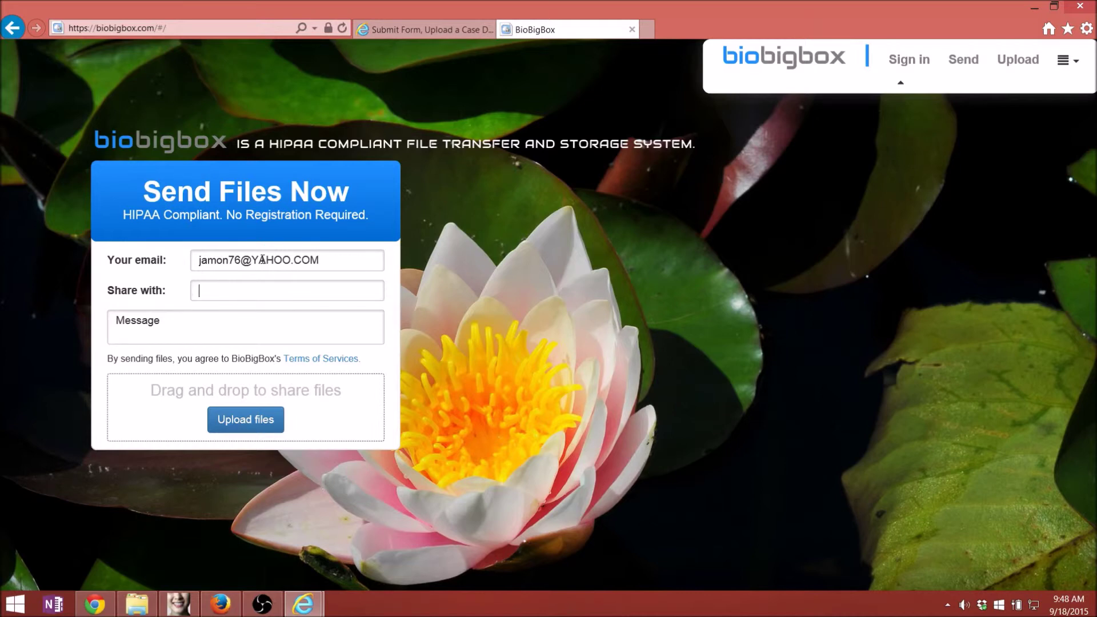
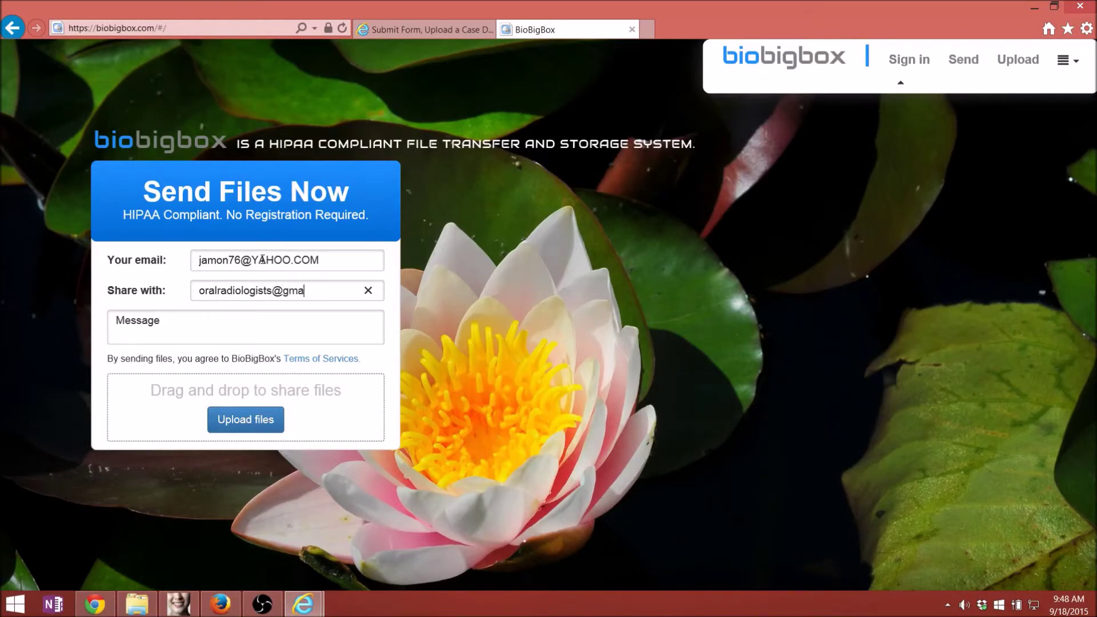
pyautogui.click(199, 331)
pyautogui.write('referring you a case...')
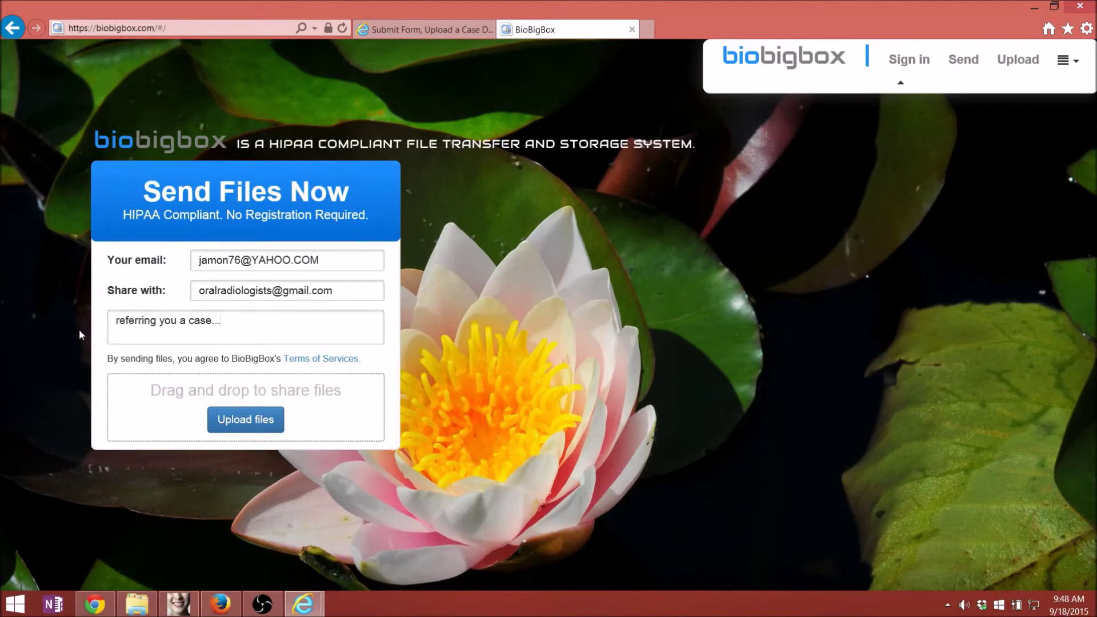
pyautogui.press('super+Left')
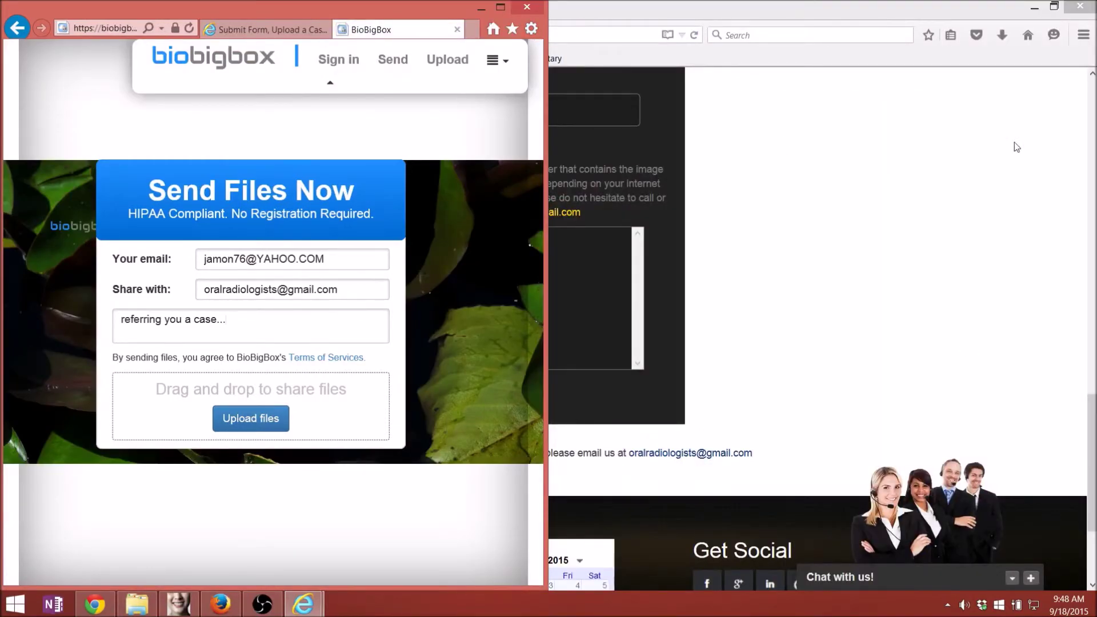
# - Minimize Firefox and Chrome, open the Patient Name folder, and drop its scan file onto the share form
pyautogui.click(1035, 8)
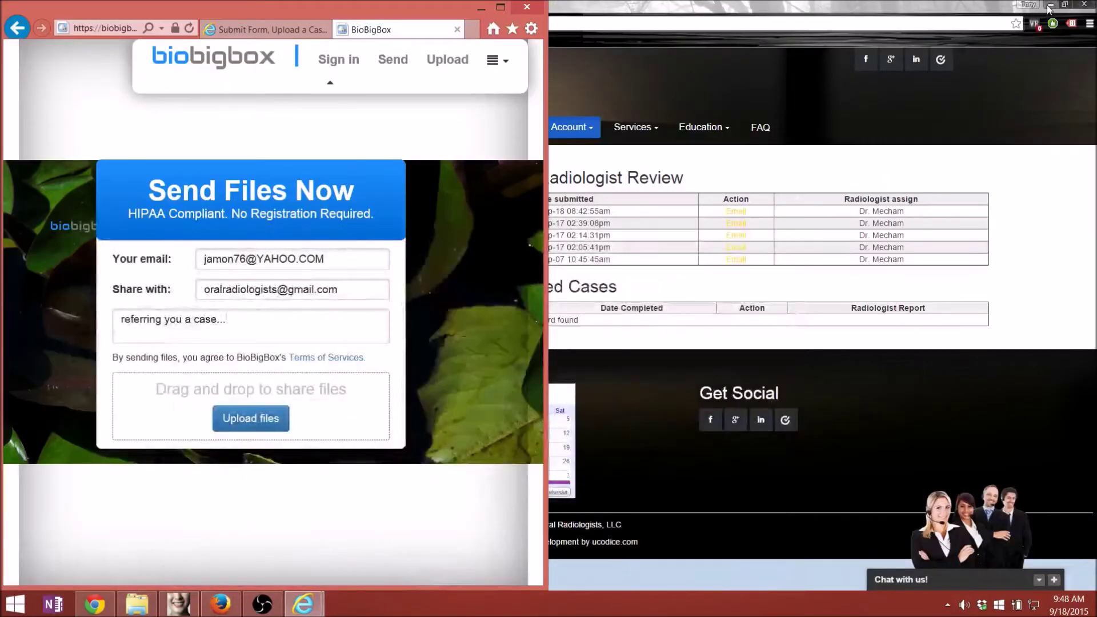
pyautogui.click(1050, 4)
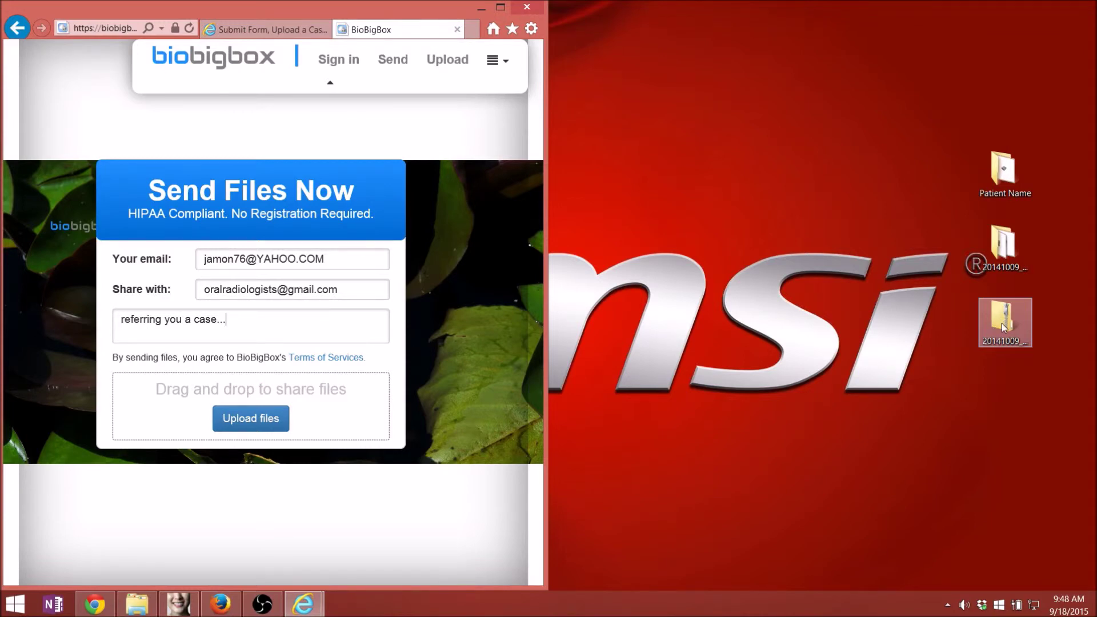
pyautogui.click(1011, 180)
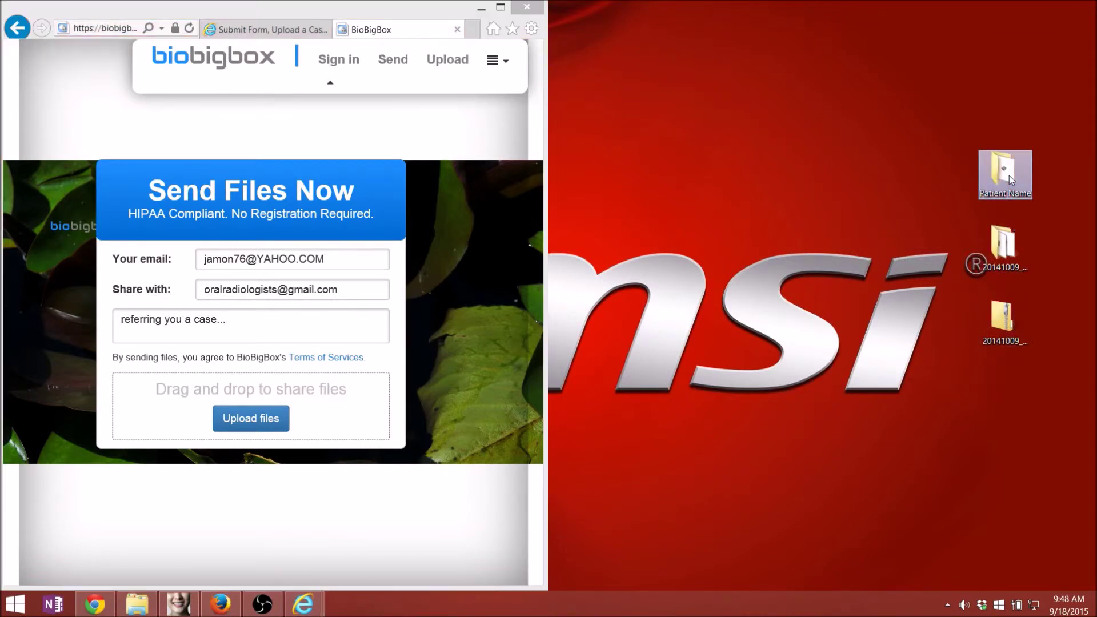
pyautogui.doubleClick(1011, 180)
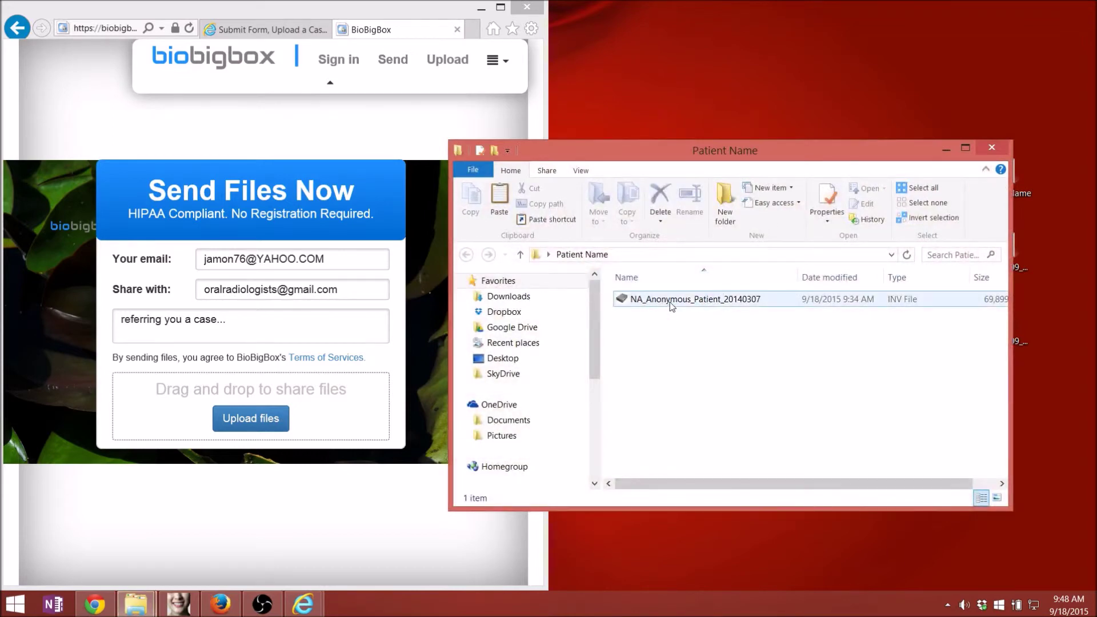
pyautogui.moveTo(680, 301); pyautogui.dragTo(324, 417)
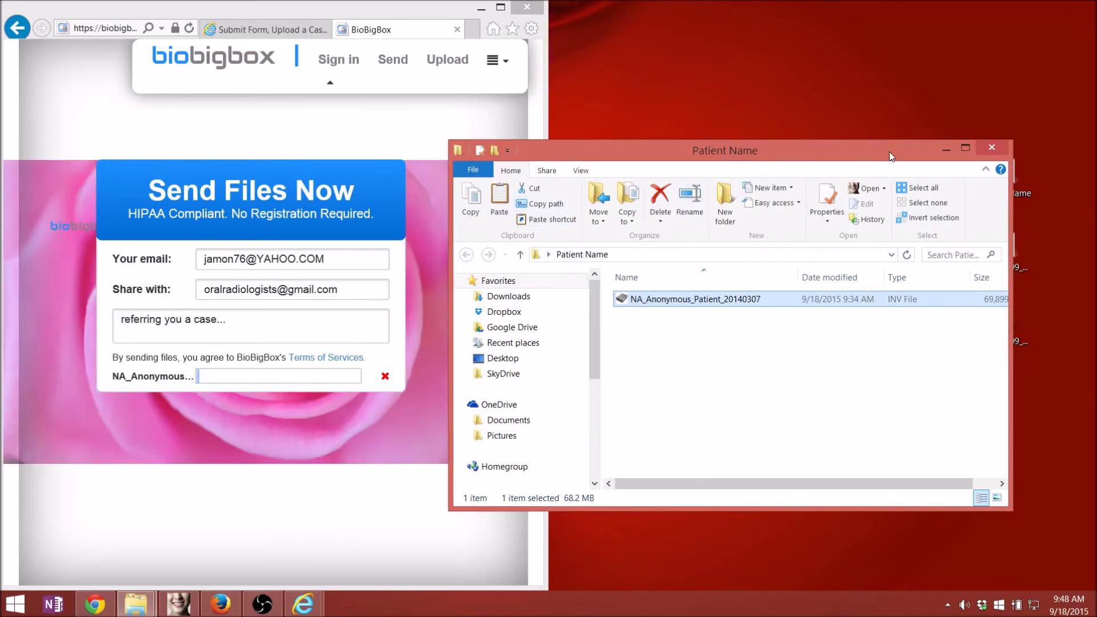
# - Close the BioBigBox tab and maximize Internet Explorer on the Oral Radiologists form
pyautogui.click(457, 29)
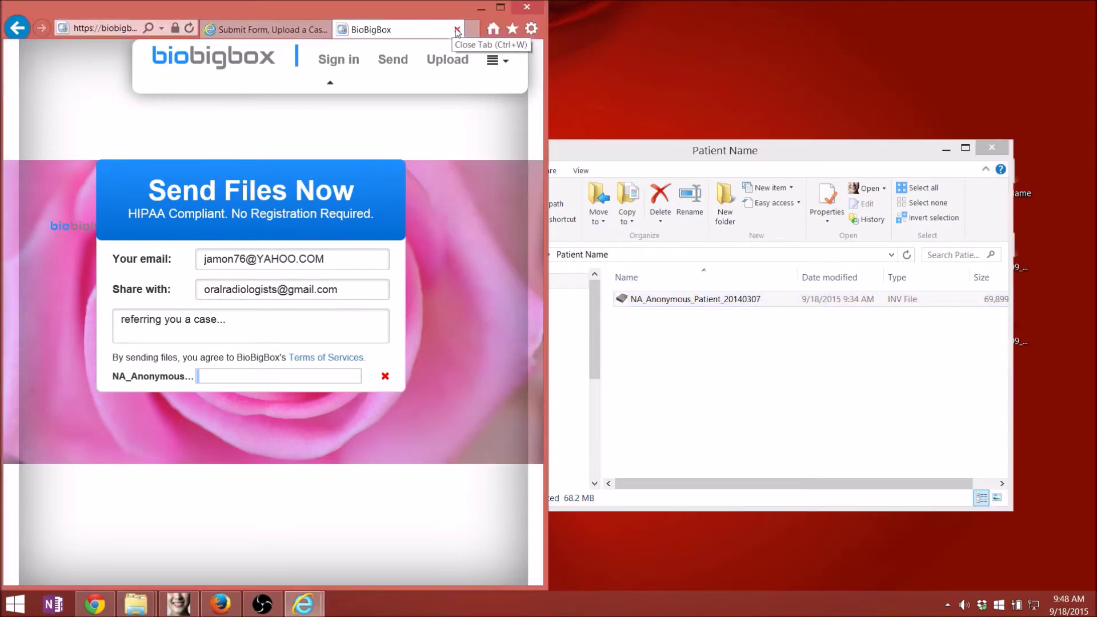
pyautogui.click(501, 7)
pyautogui.scroll(3, 477, 153)
pyautogui.scroll(-11, 465, 203)
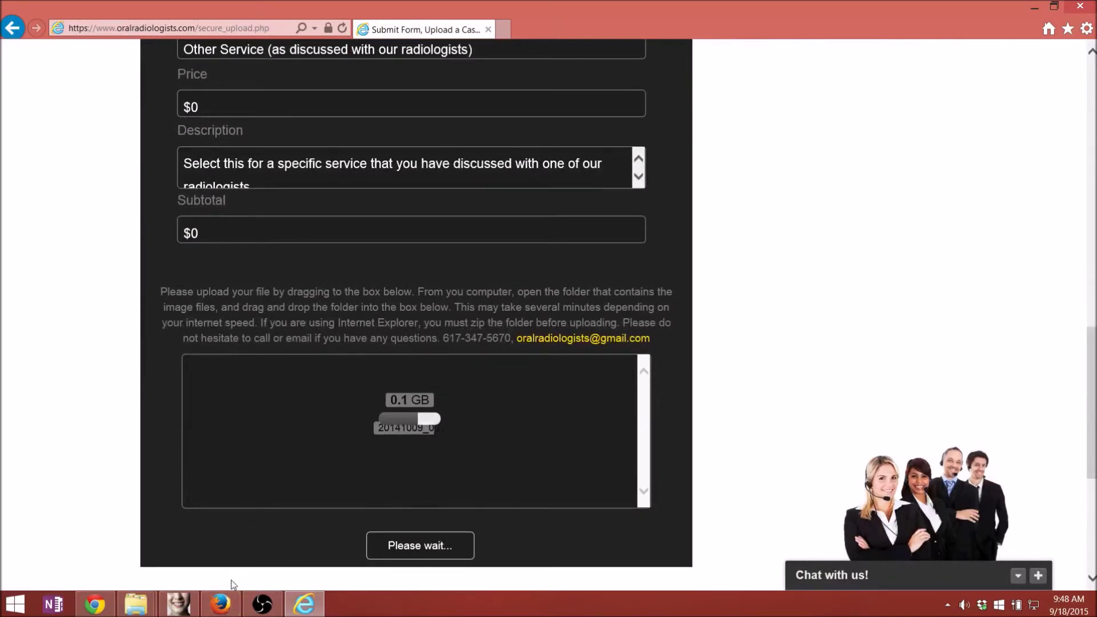
# - Submit the Firefox Test 2 case in Firefox and dismiss the upload success alert
pyautogui.click(221, 604)
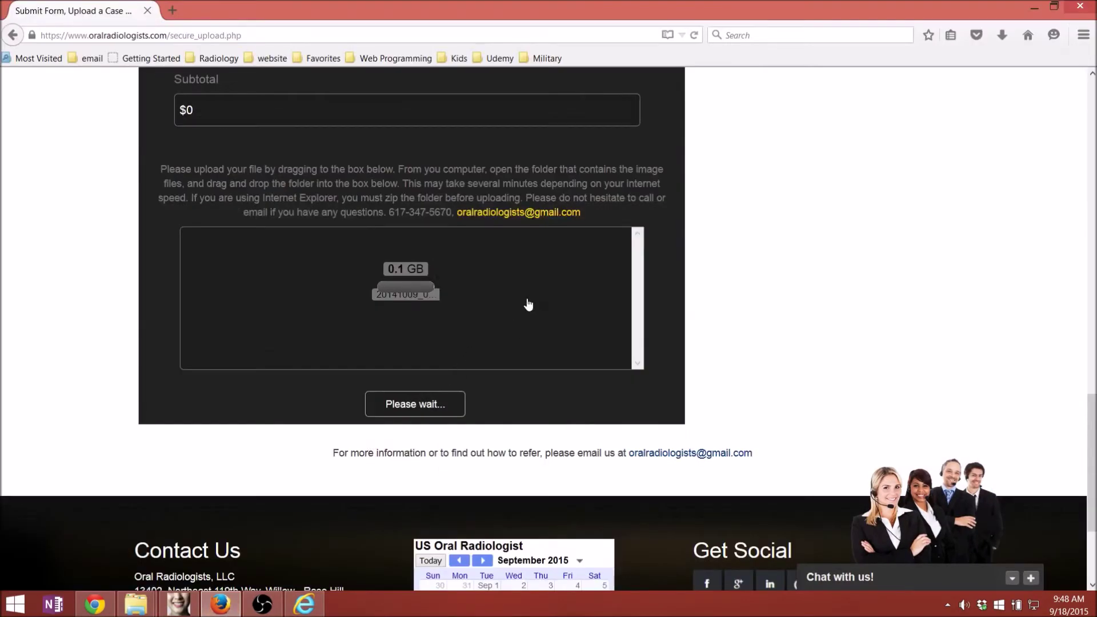
pyautogui.scroll(-3, 629, 315)
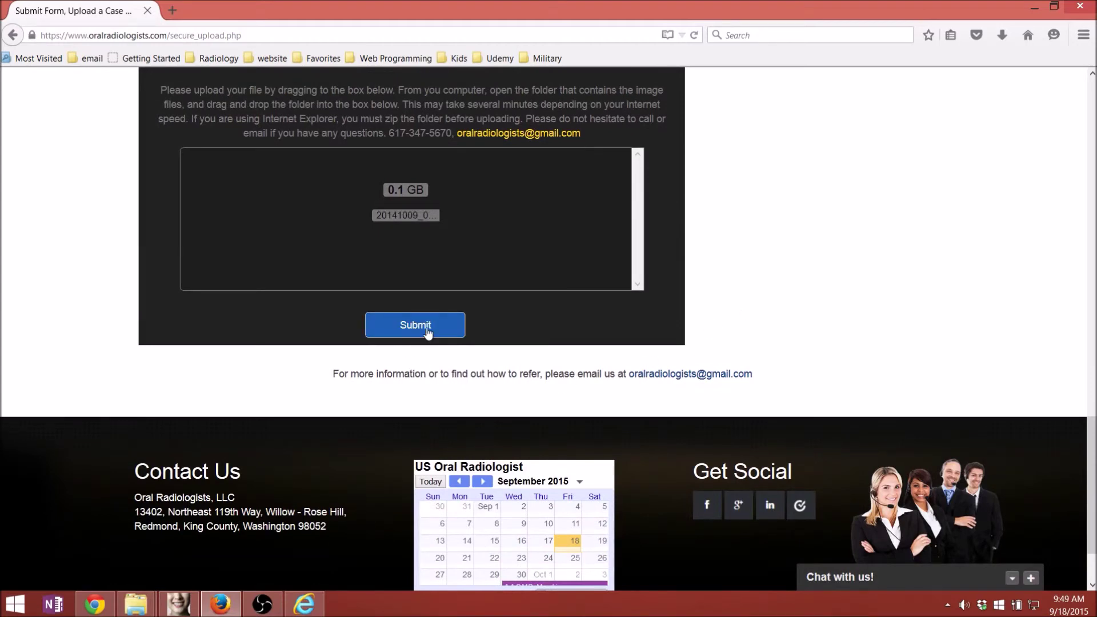
pyautogui.scroll(-3, 427, 332)
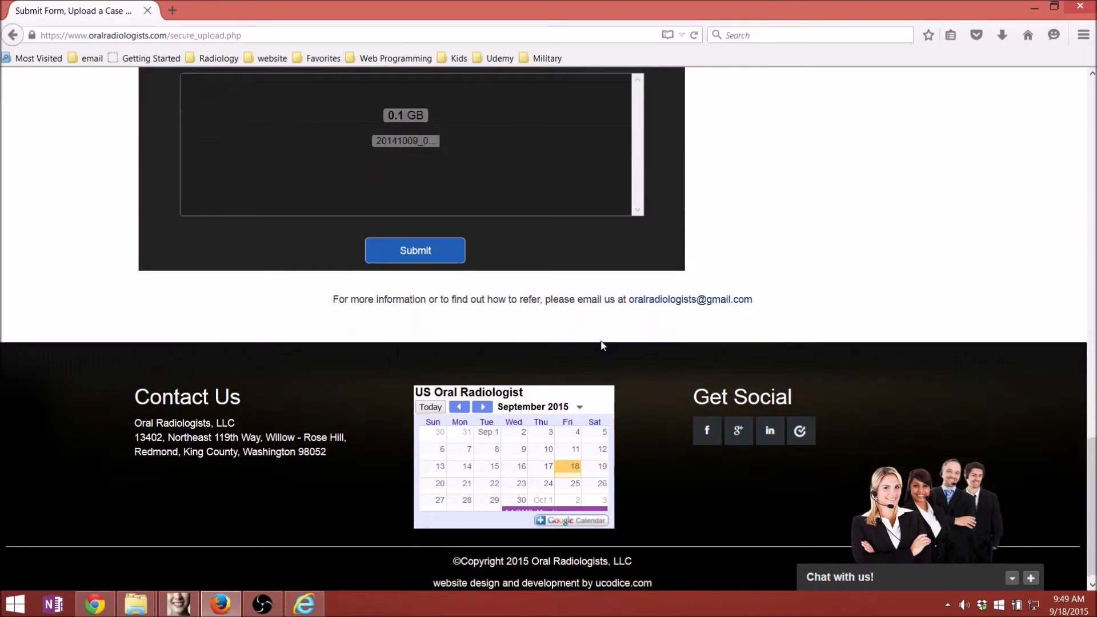
pyautogui.click(410, 251)
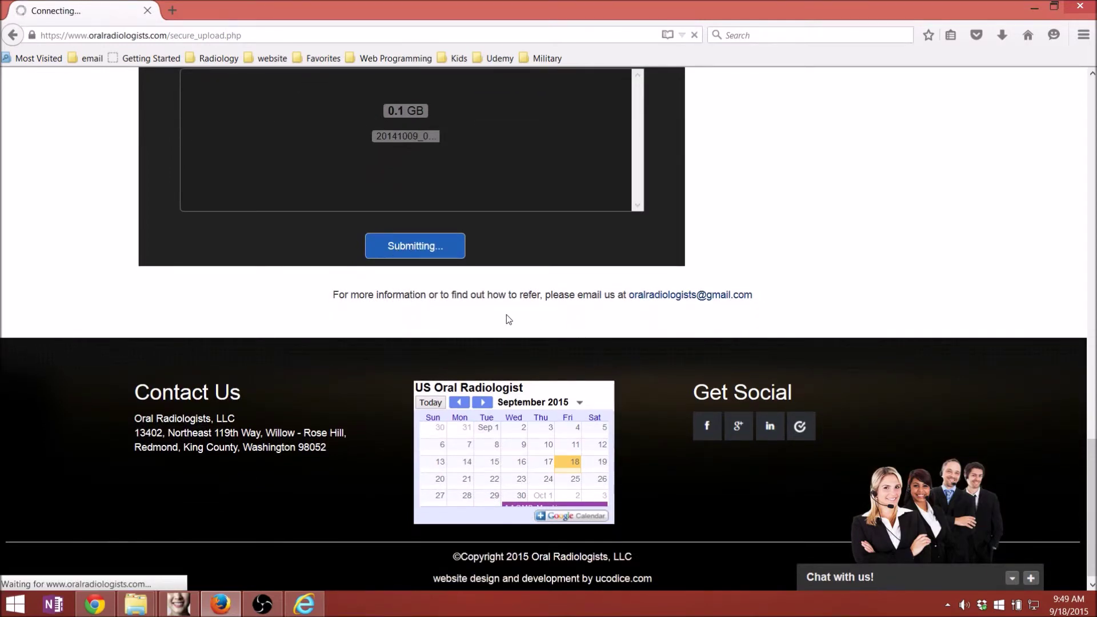
pyautogui.scroll(5, 626, 318)
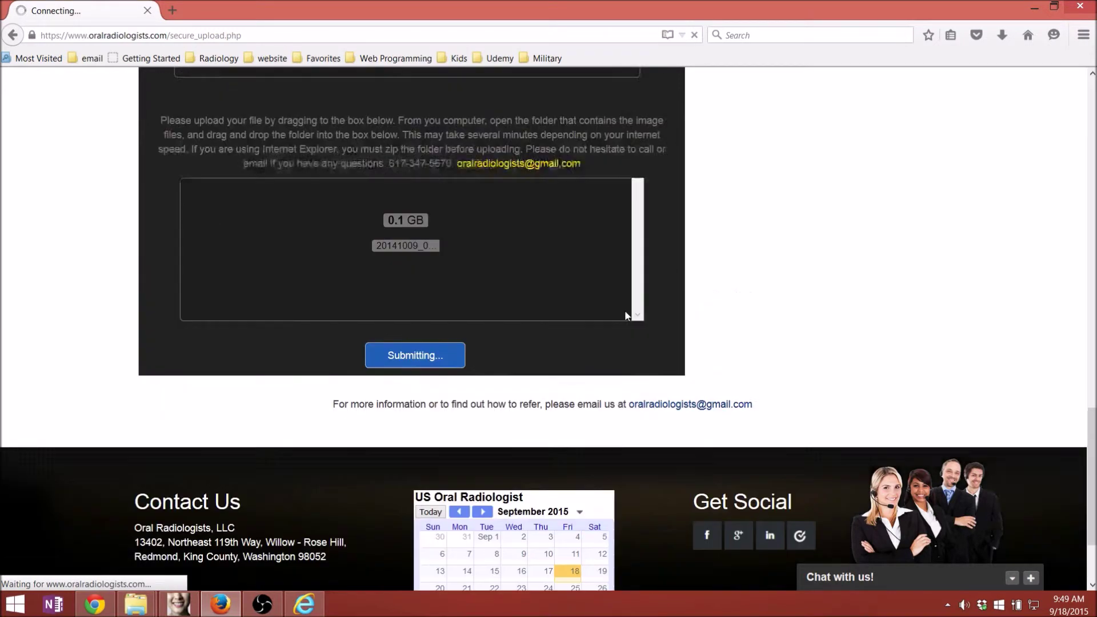
pyautogui.scroll(8, 626, 317)
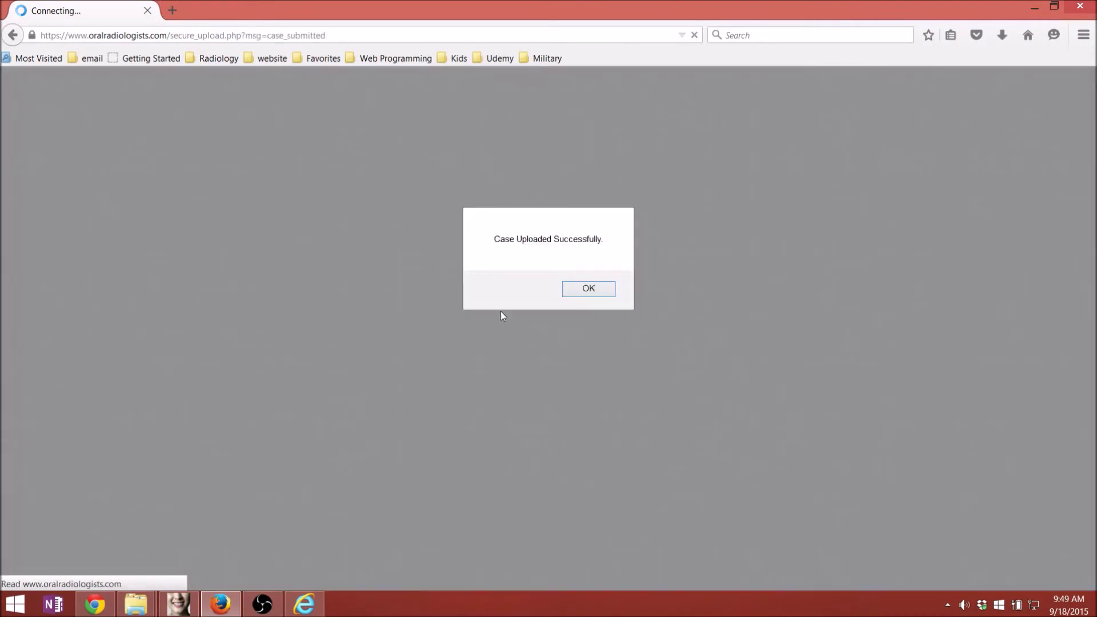
pyautogui.click(576, 292)
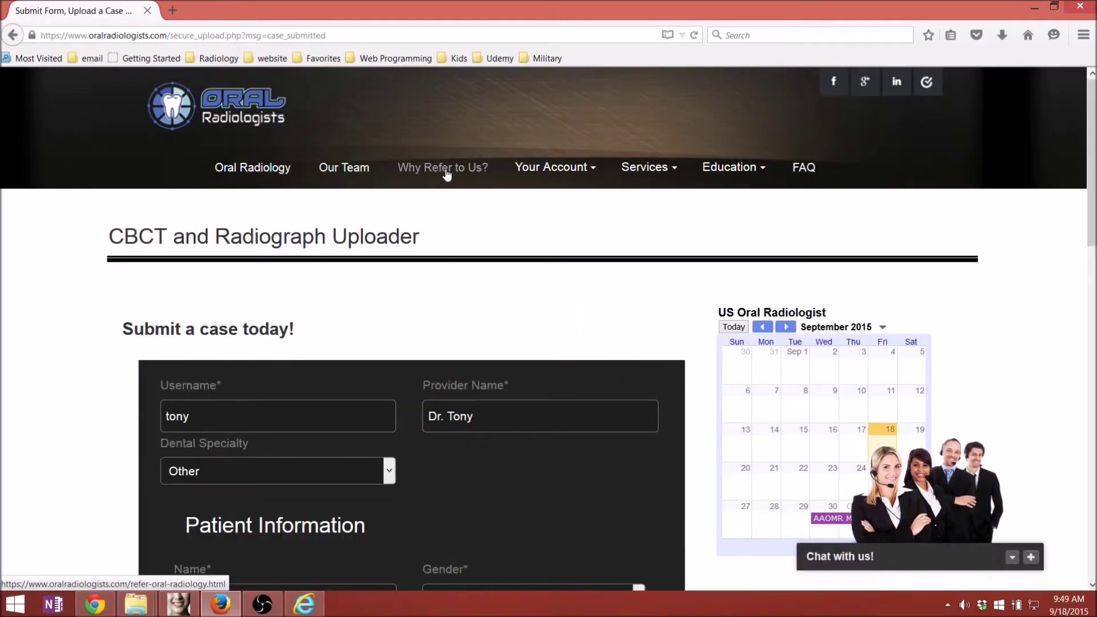
# - View Your Cases from the account menu and open the e-mail link for Firefox Test 2
pyautogui.click(552, 174)
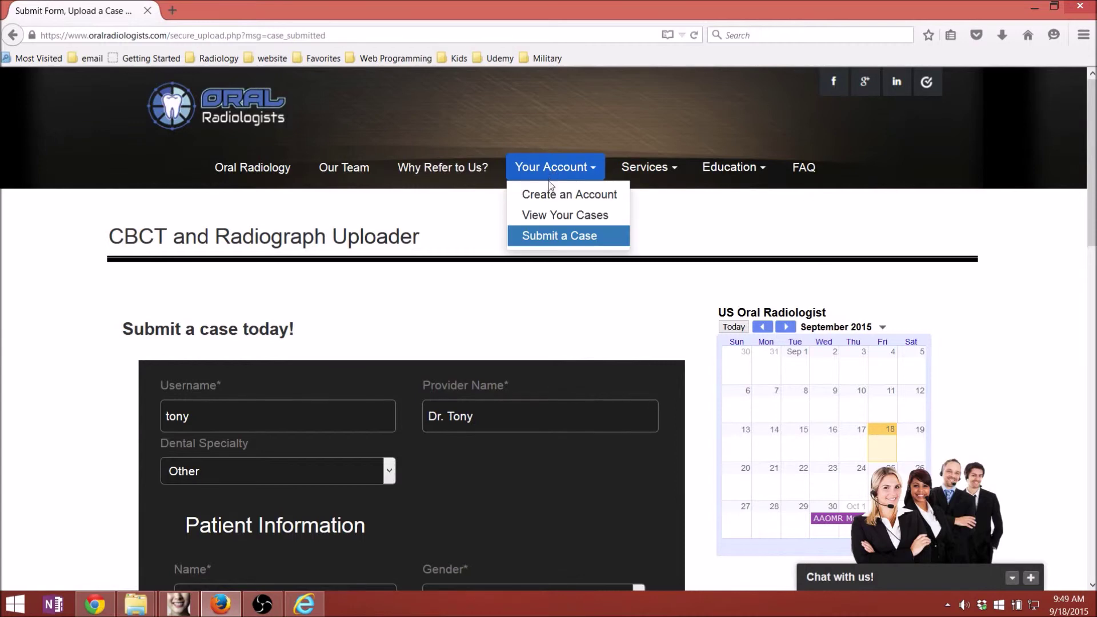
pyautogui.click(548, 216)
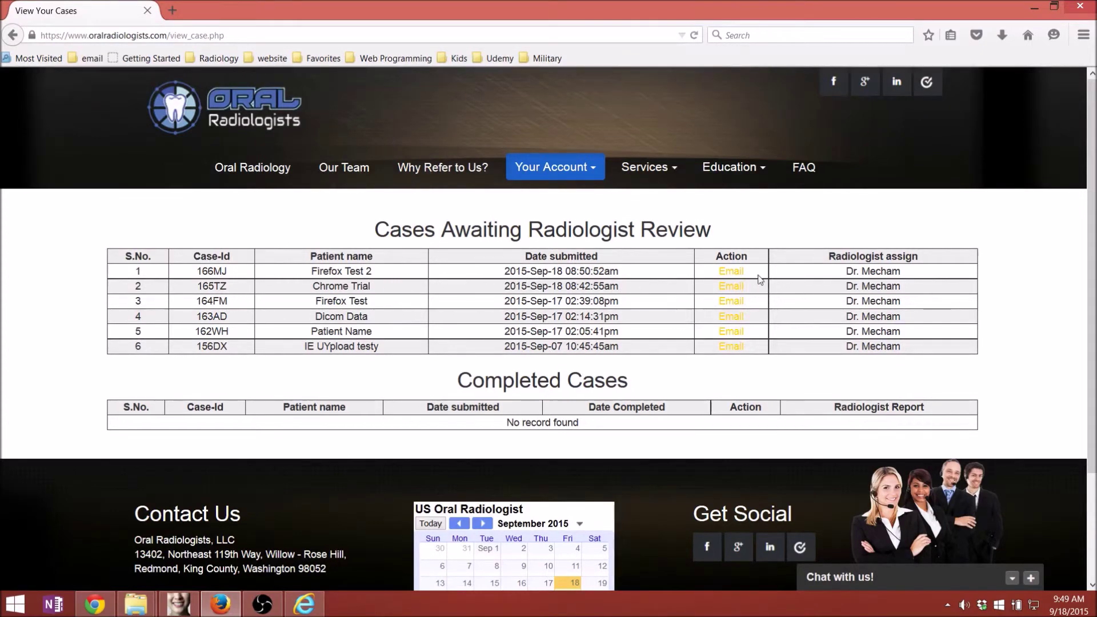
pyautogui.click(732, 271)
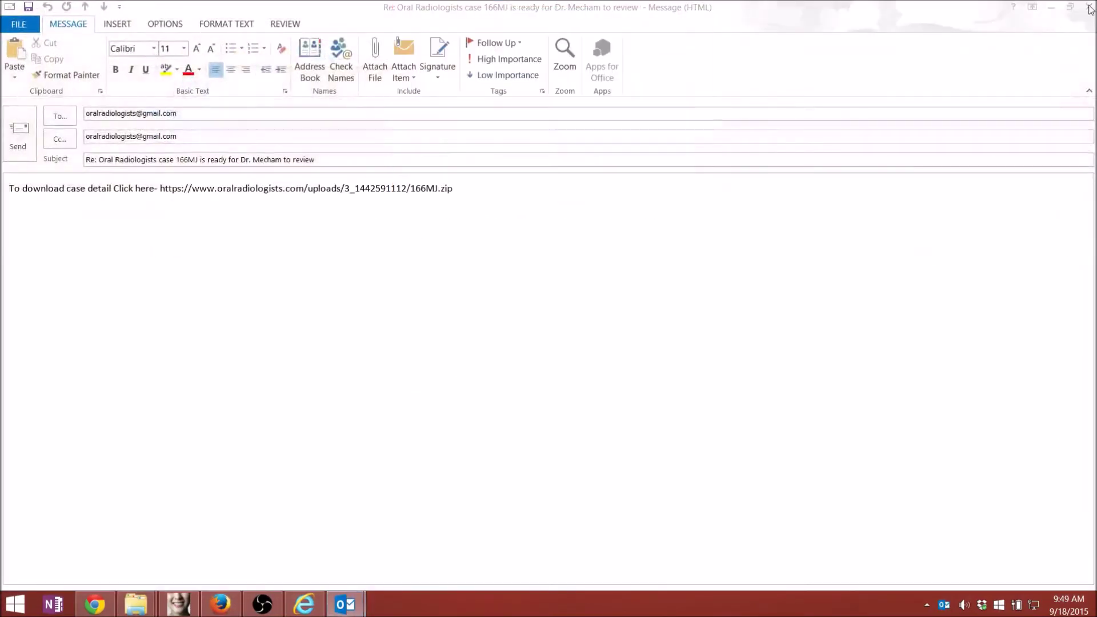
# - Close the Outlook draft without saving, cancel the sign-in prompt, and return to the Oral Radiologists home page
pyautogui.click(1088, 7)
pyautogui.click(543, 341)
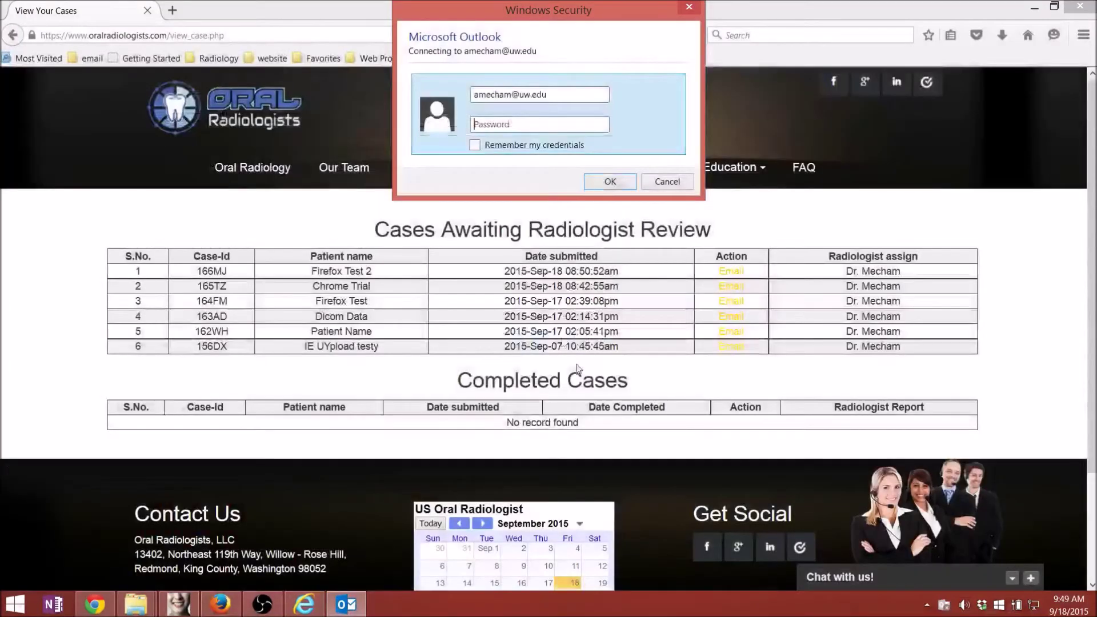
pyautogui.click(663, 181)
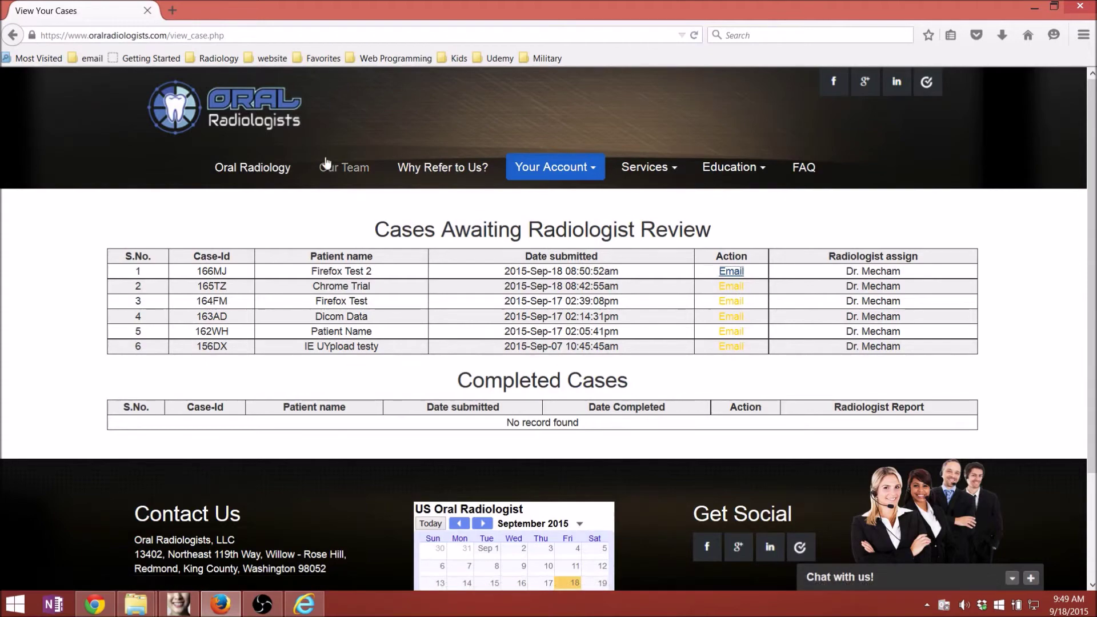
pyautogui.click(251, 171)
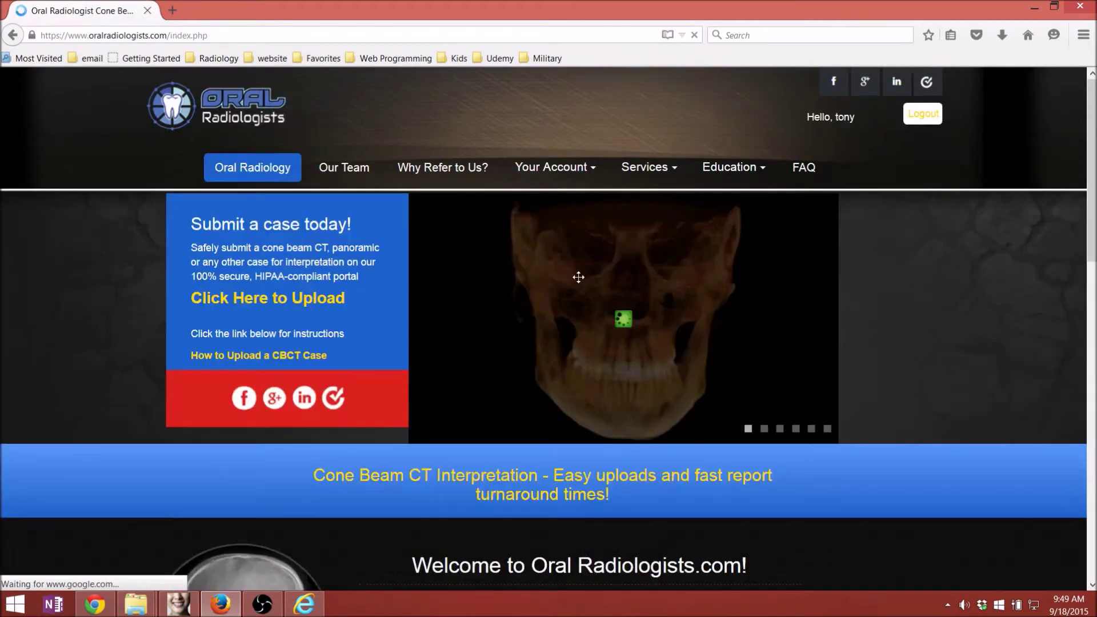
# - Start an e-mail to the practice's contact address, cancel the sign-in, and close the frozen Outlook
pyautogui.scroll(-5, 578, 277)
pyautogui.scroll(-4, 675, 287)
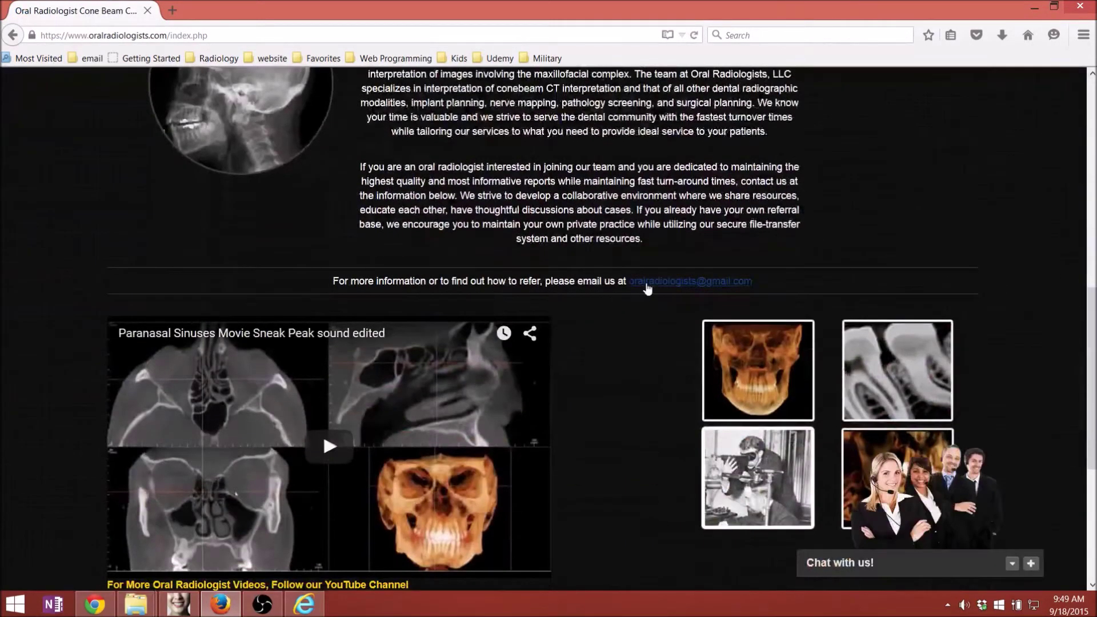
pyautogui.click(684, 282)
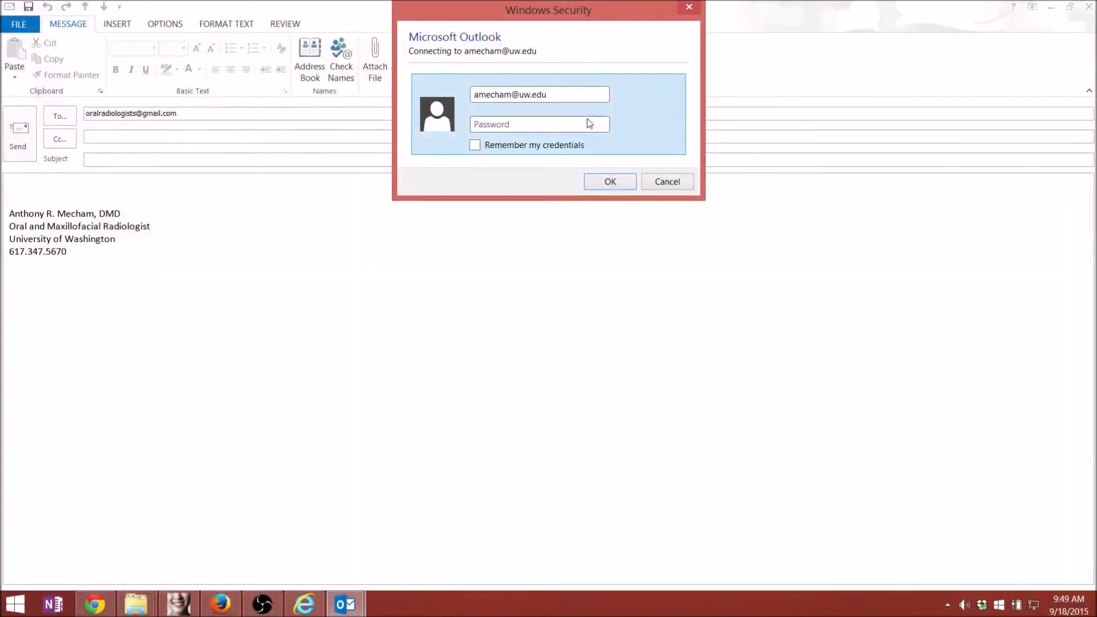
pyautogui.click(653, 188)
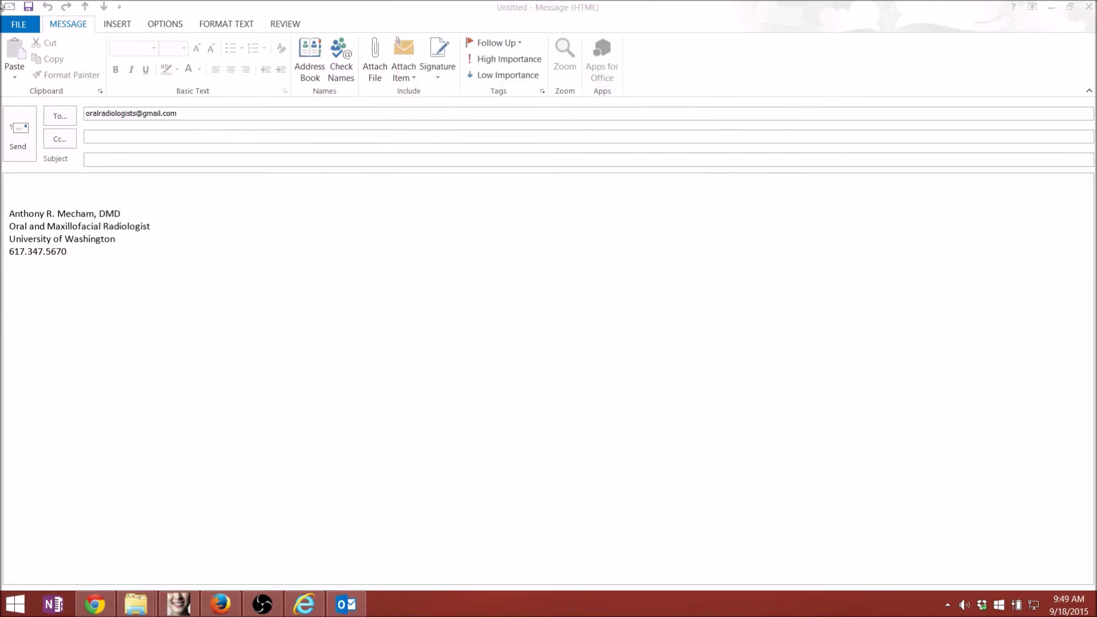
pyautogui.click(1086, 9)
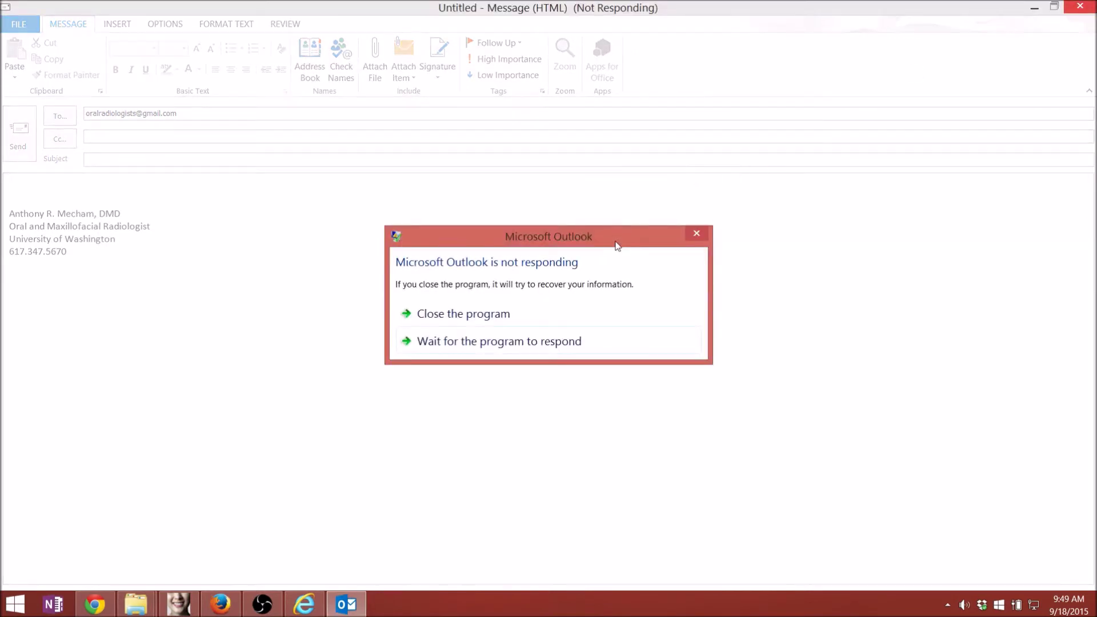
pyautogui.click(506, 314)
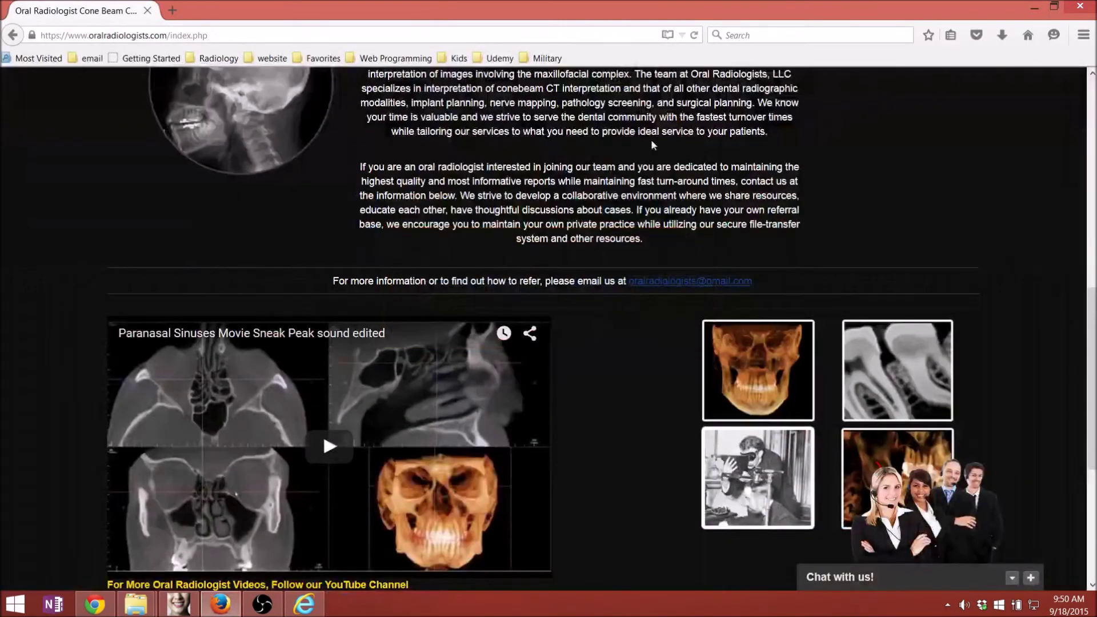
# - Scroll back to the top of the homepage in Firefox and expand the 'Chat with us!' panel
pyautogui.scroll(10, 669, 344)
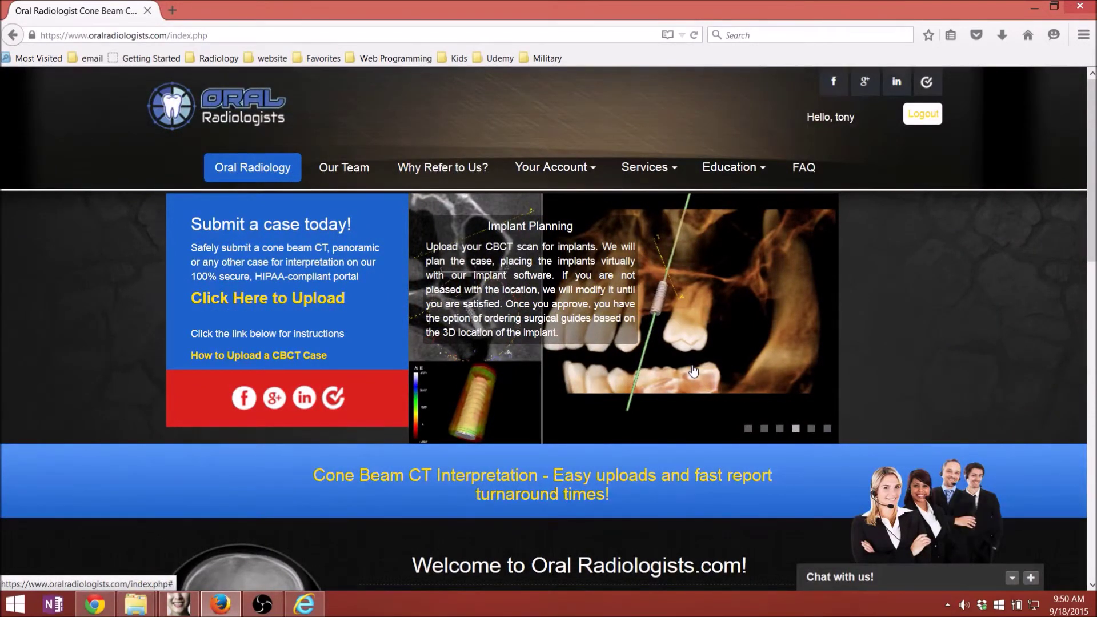
pyautogui.click(911, 503)
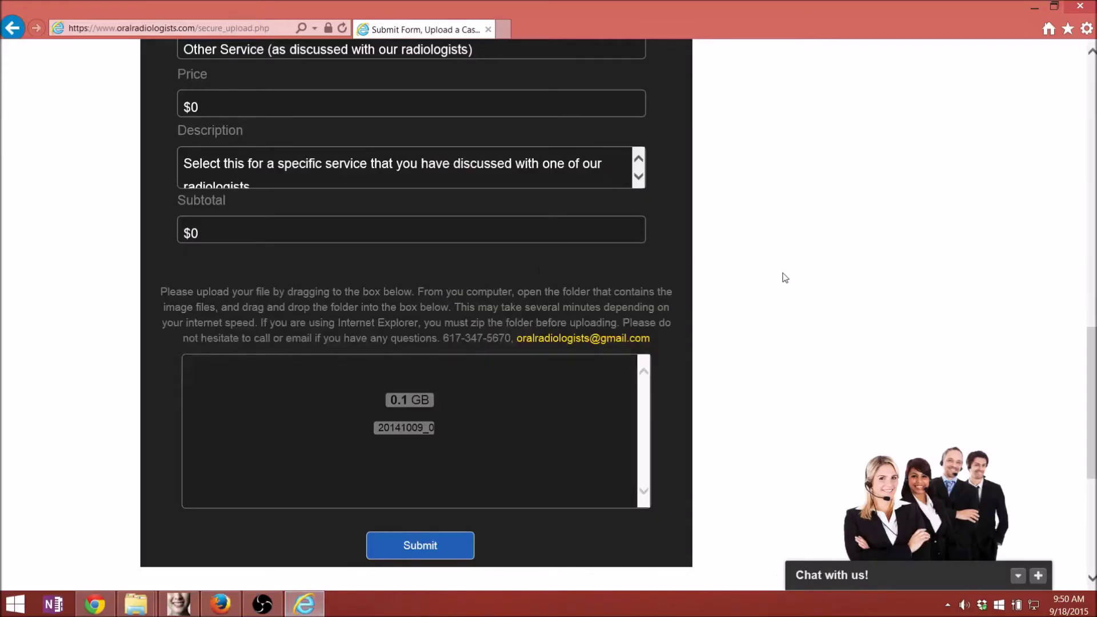
# - Submit the IE Test 3 case and acknowledge the 'Case Uploaded Successfully' message
pyautogui.scroll(15, 785, 278)
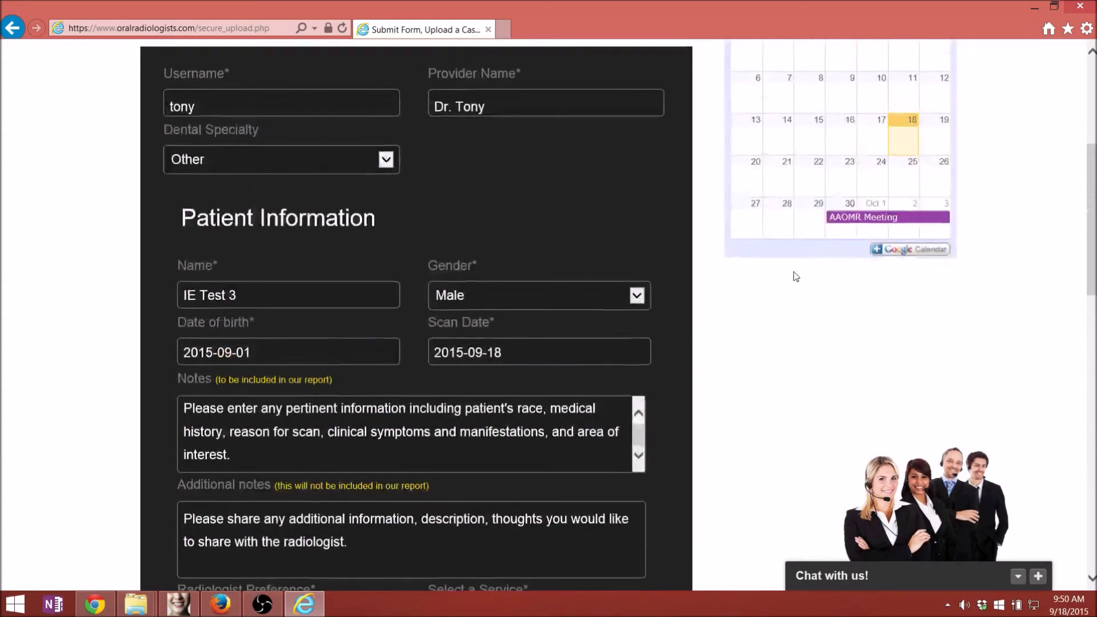
pyautogui.scroll(-15, 733, 300)
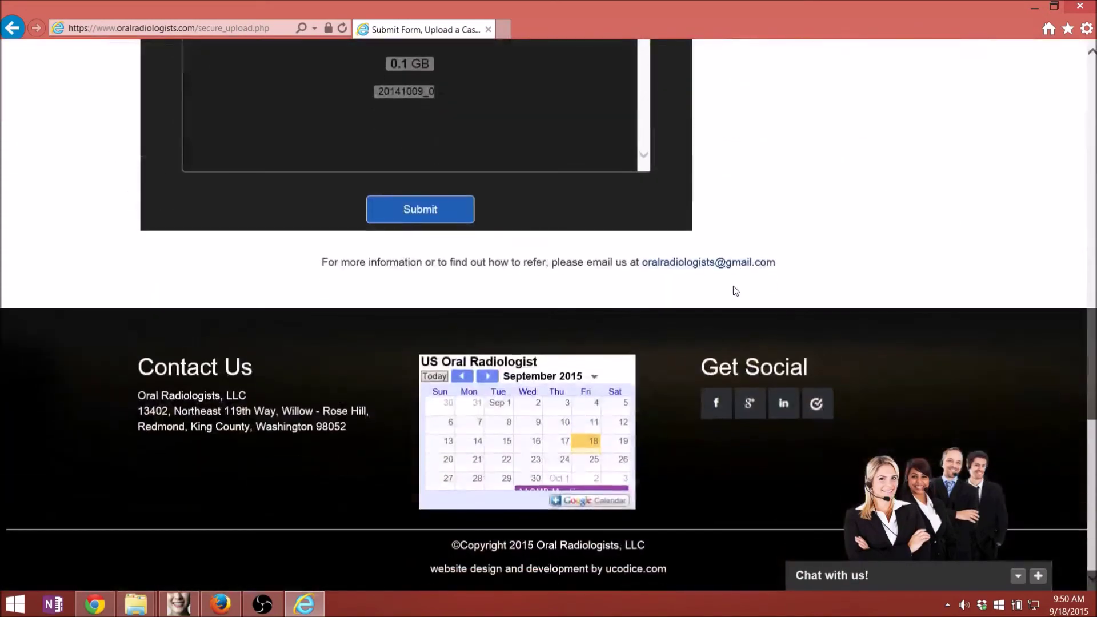
pyautogui.click(409, 209)
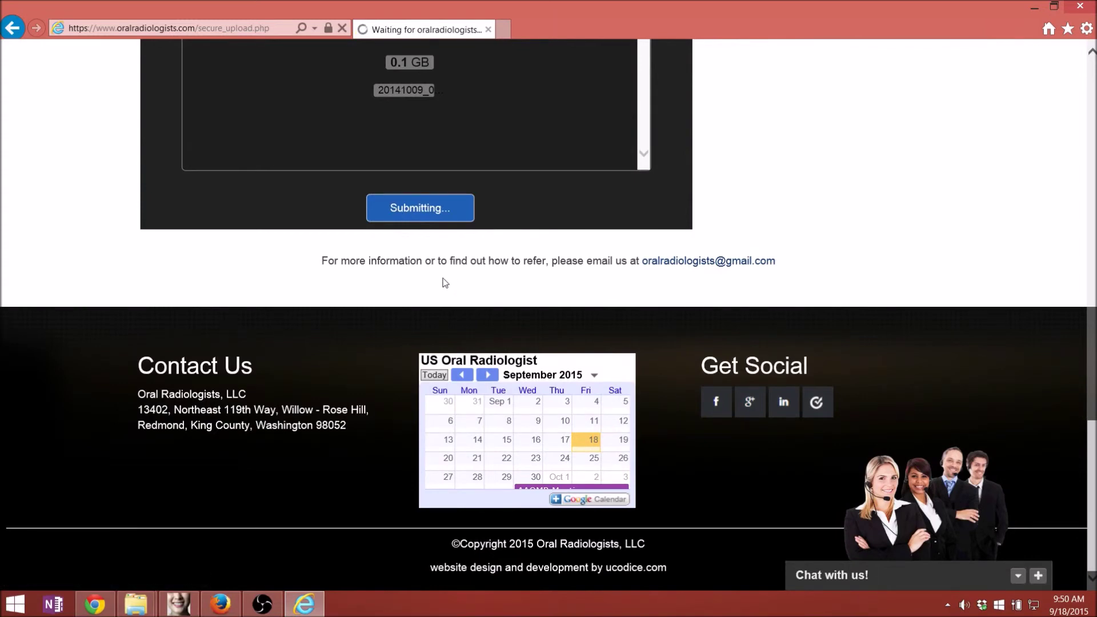
pyautogui.scroll(1, 397, 255)
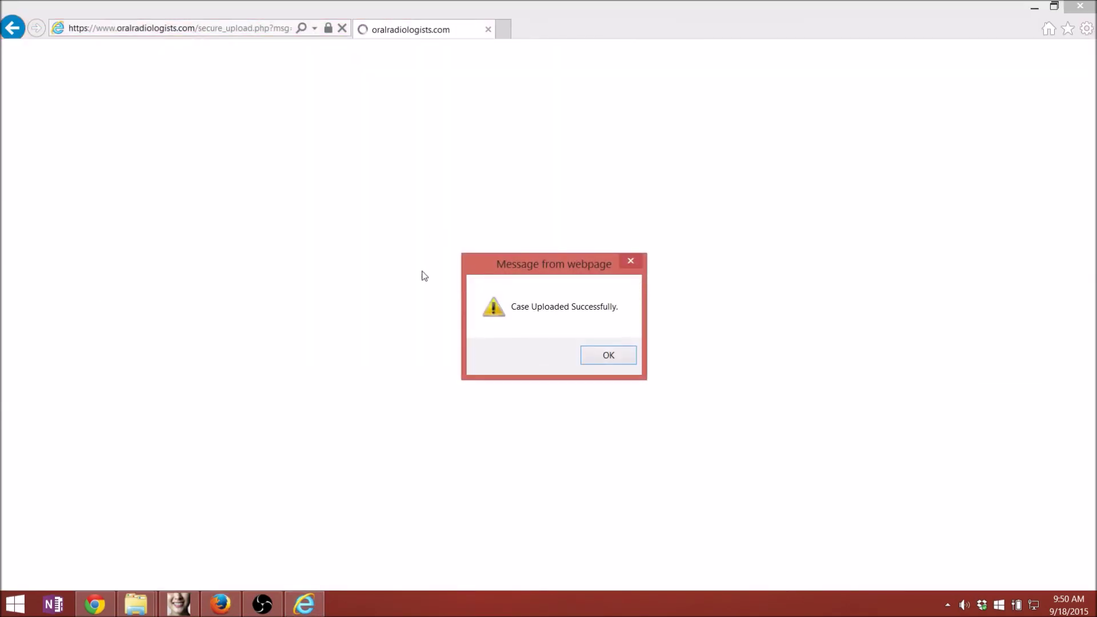
pyautogui.click(609, 355)
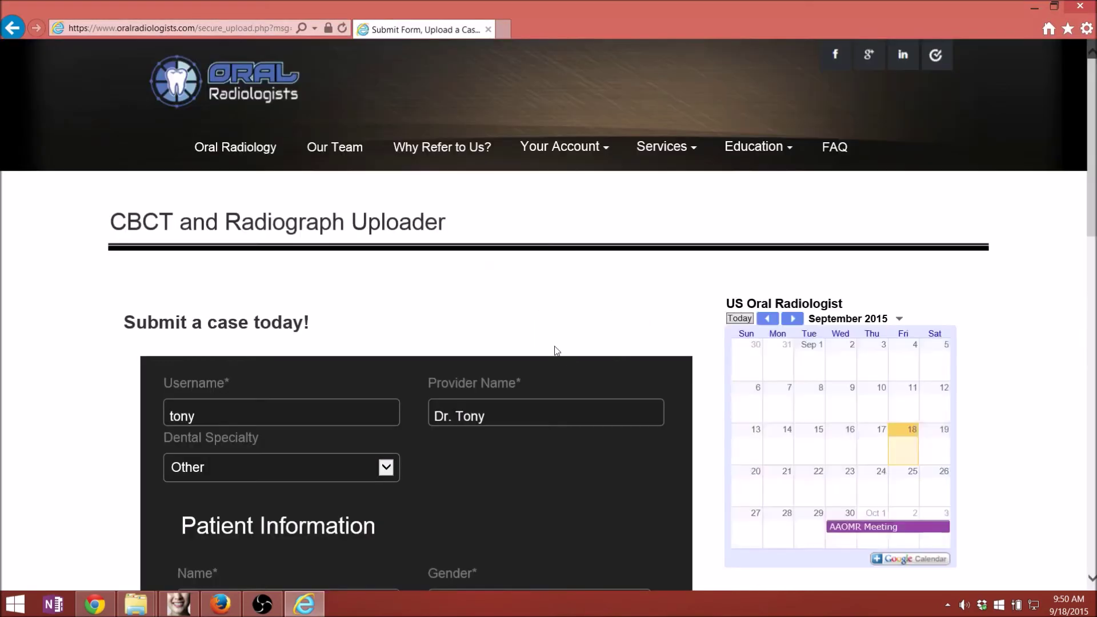
# - Open Your Account > View Your Cases, where IE Test 3 heads the list as 167HH
pyautogui.scroll(-1, 556, 349)
pyautogui.scroll(-3, 554, 346)
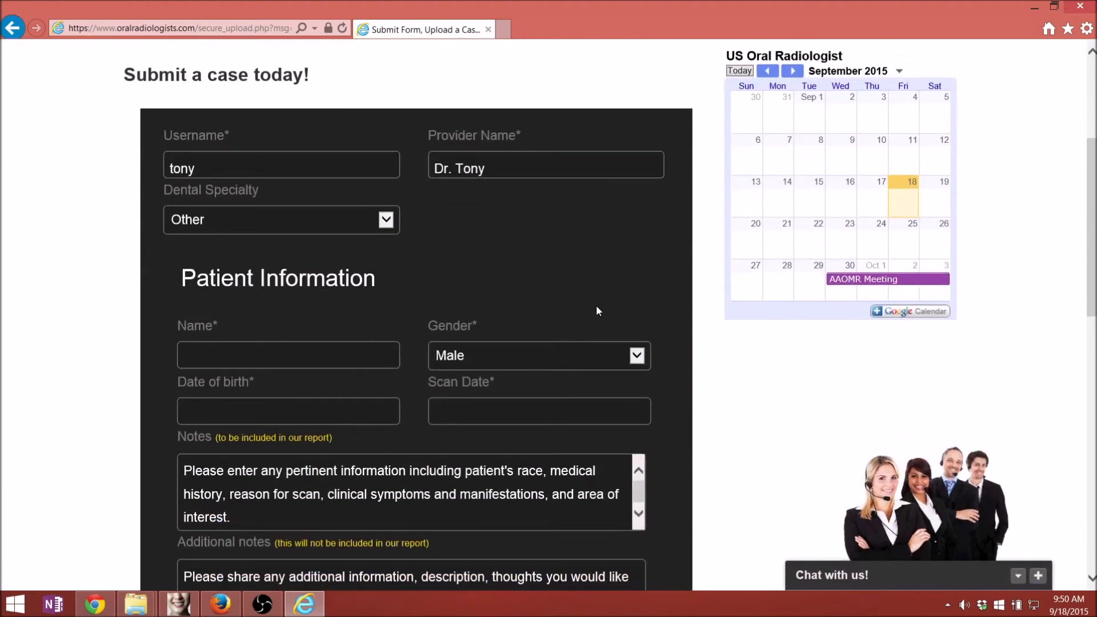
pyautogui.scroll(2, 568, 314)
pyautogui.scroll(2, 568, 314)
pyautogui.click(544, 149)
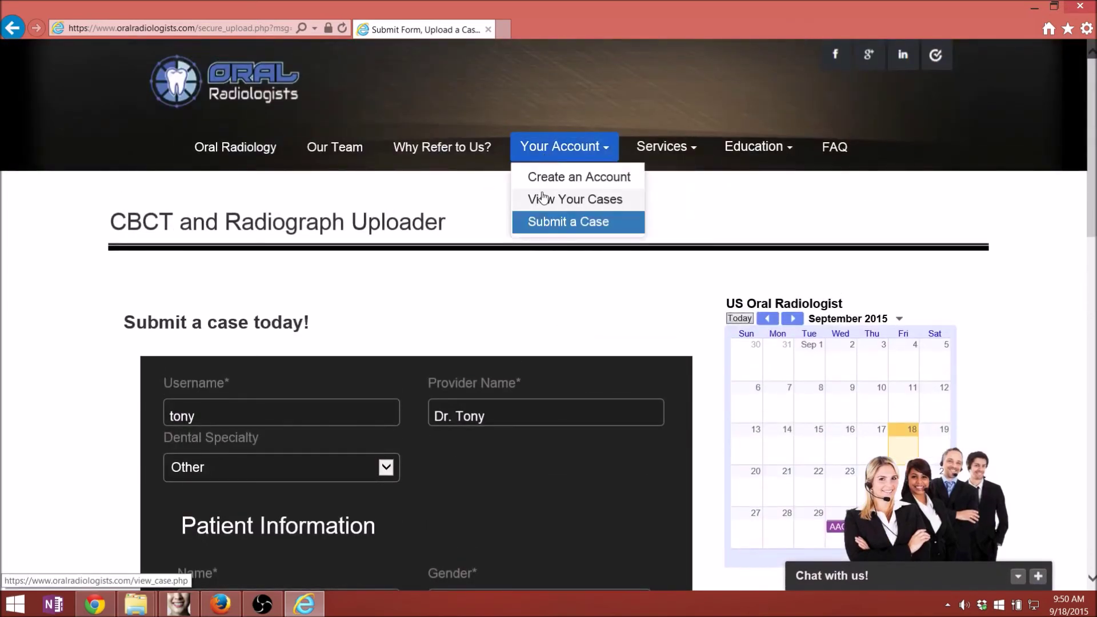
pyautogui.click(552, 201)
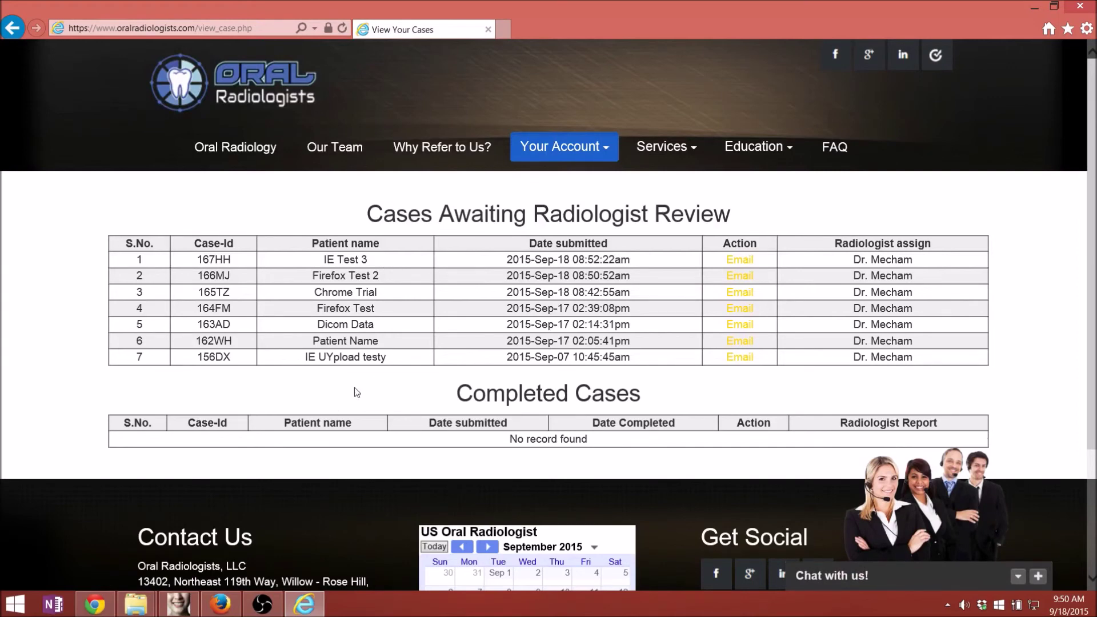
# - Check Chrome's W3Schools Browser Statistics tab for 2015 usage shares, then return to Internet Explorer
pyautogui.click(95, 603)
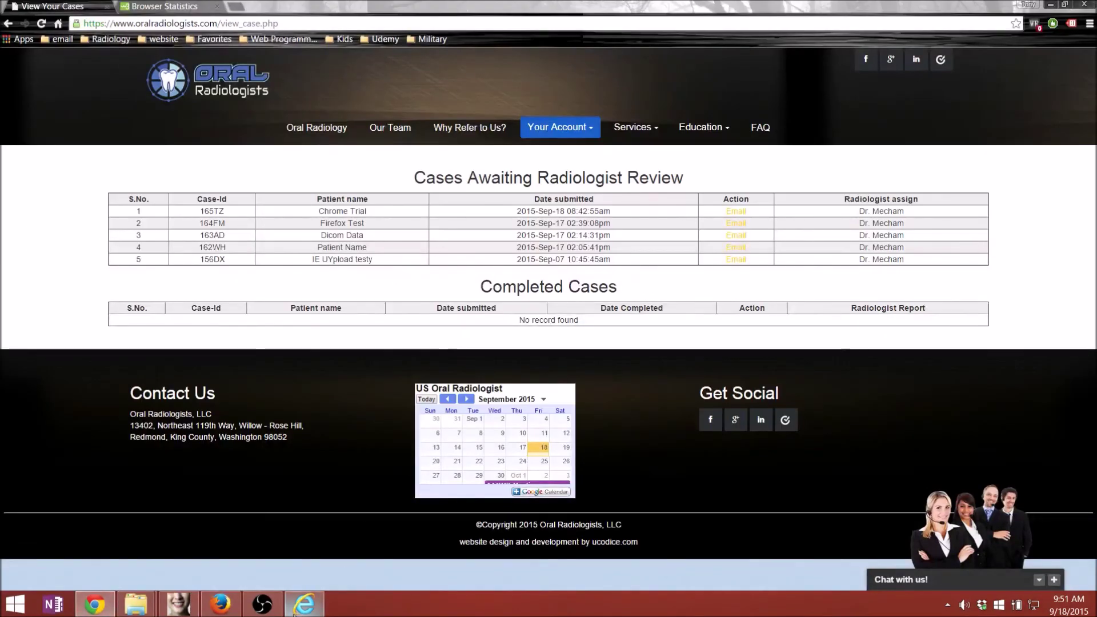
pyautogui.moveTo(301, 605)
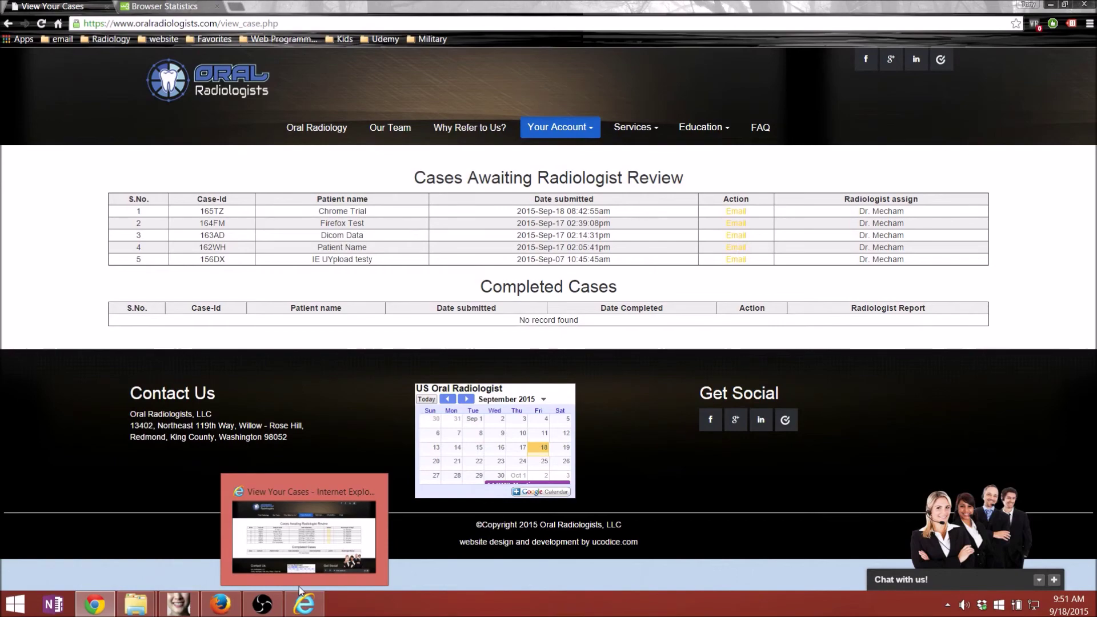
pyautogui.click(164, 7)
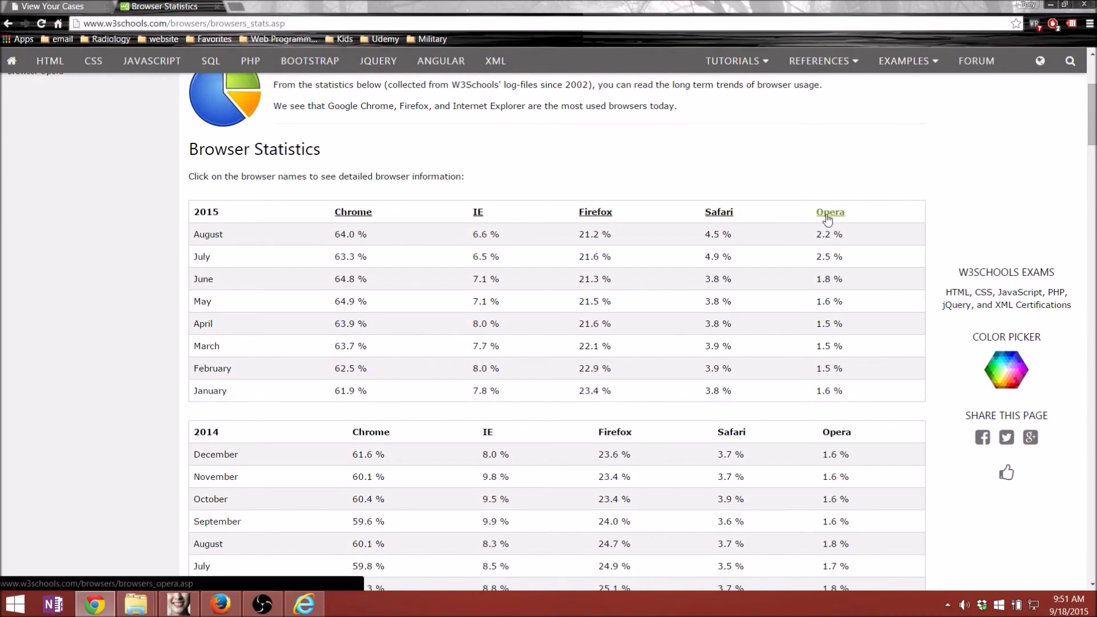
pyautogui.scroll(4, 767, 267)
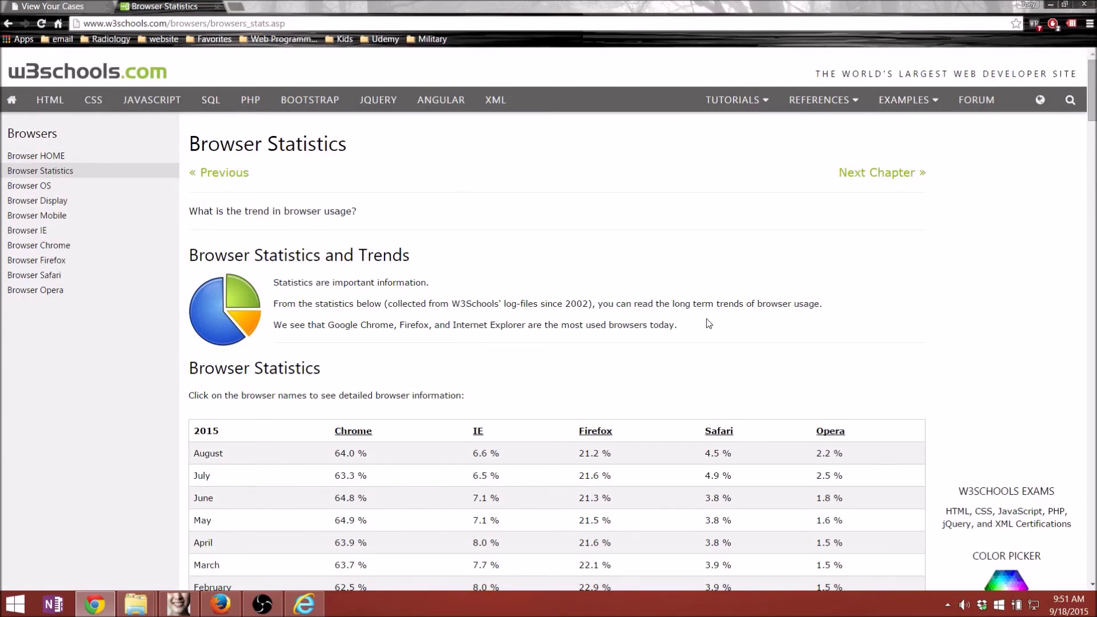
pyautogui.click(94, 605)
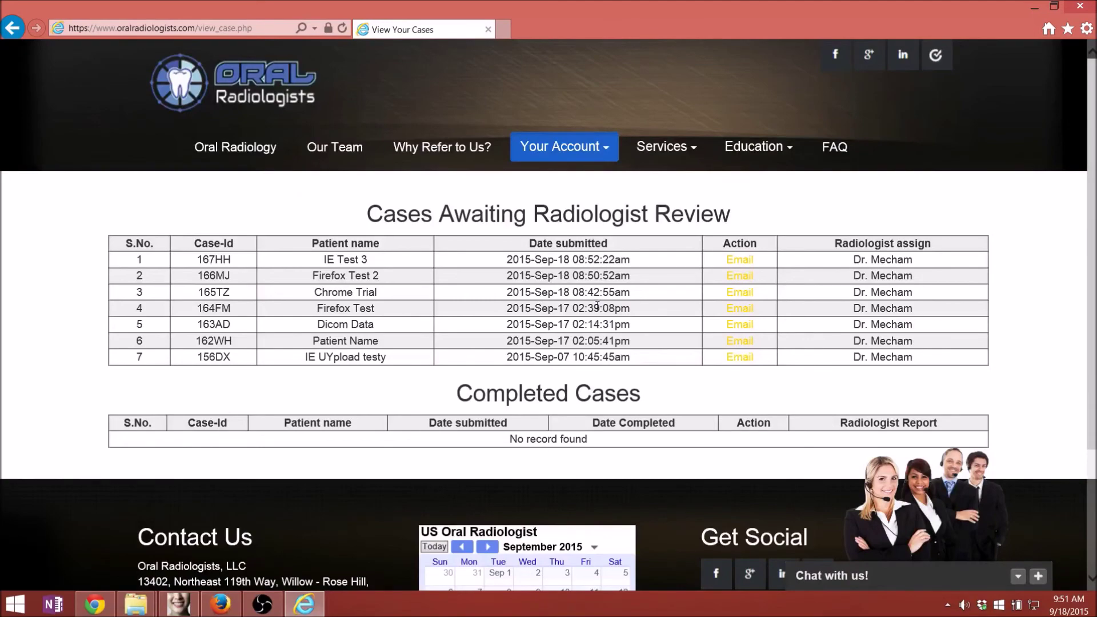
# - Return Internet Explorer to the Oral Radiologists home page with its 'Submit a case today' link
pyautogui.scroll(-3, 597, 306)
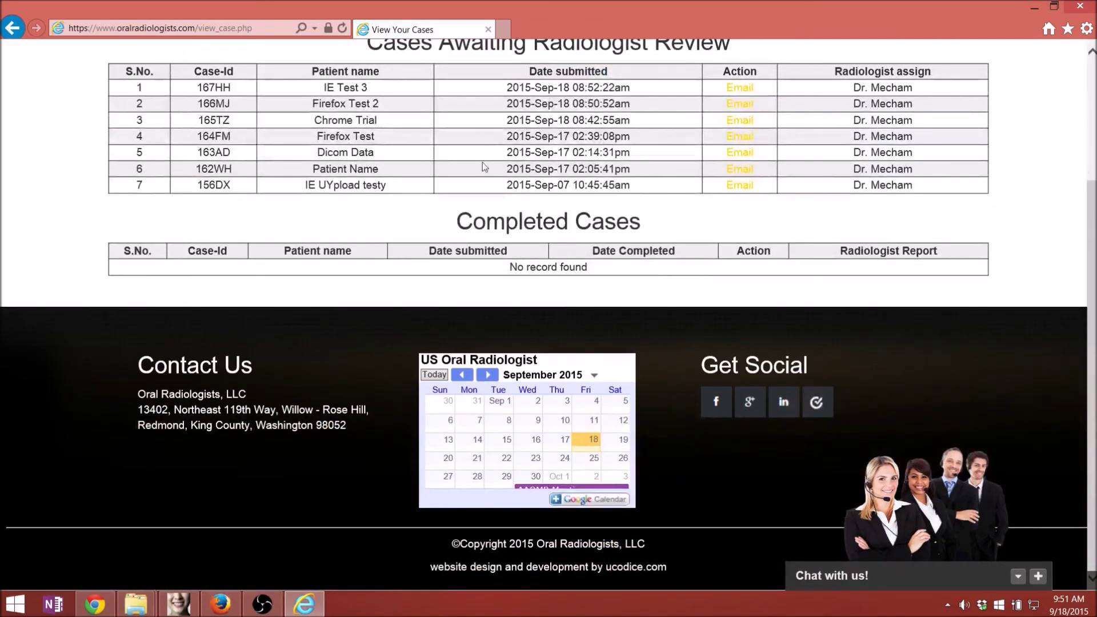
pyautogui.scroll(4, 484, 167)
pyautogui.click(251, 147)
pyautogui.scroll(-2, 737, 393)
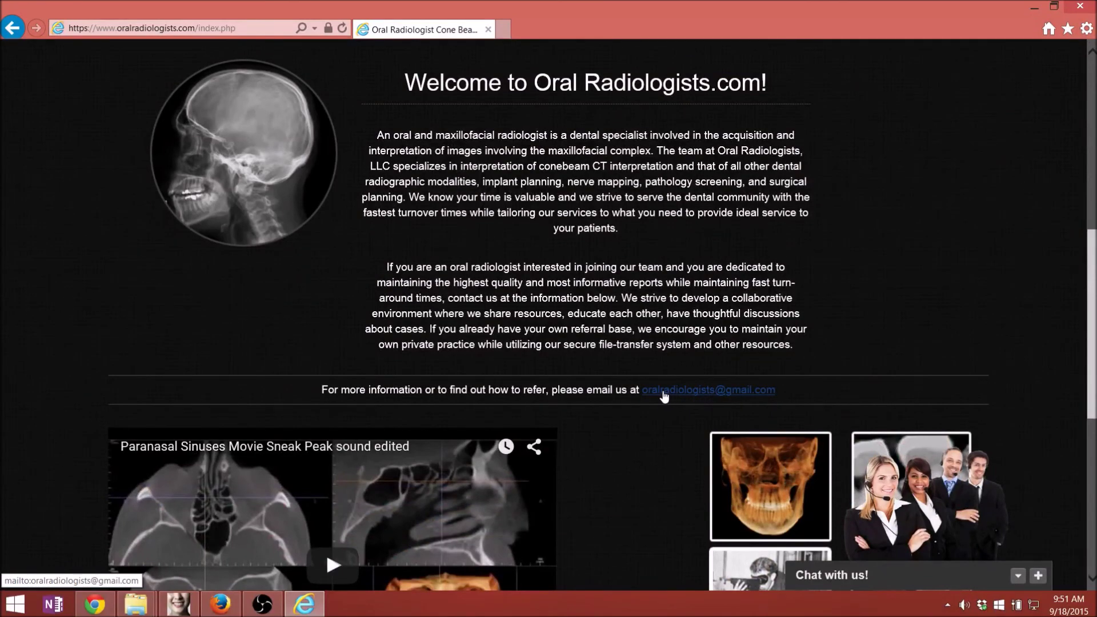
pyautogui.scroll(-4, 708, 348)
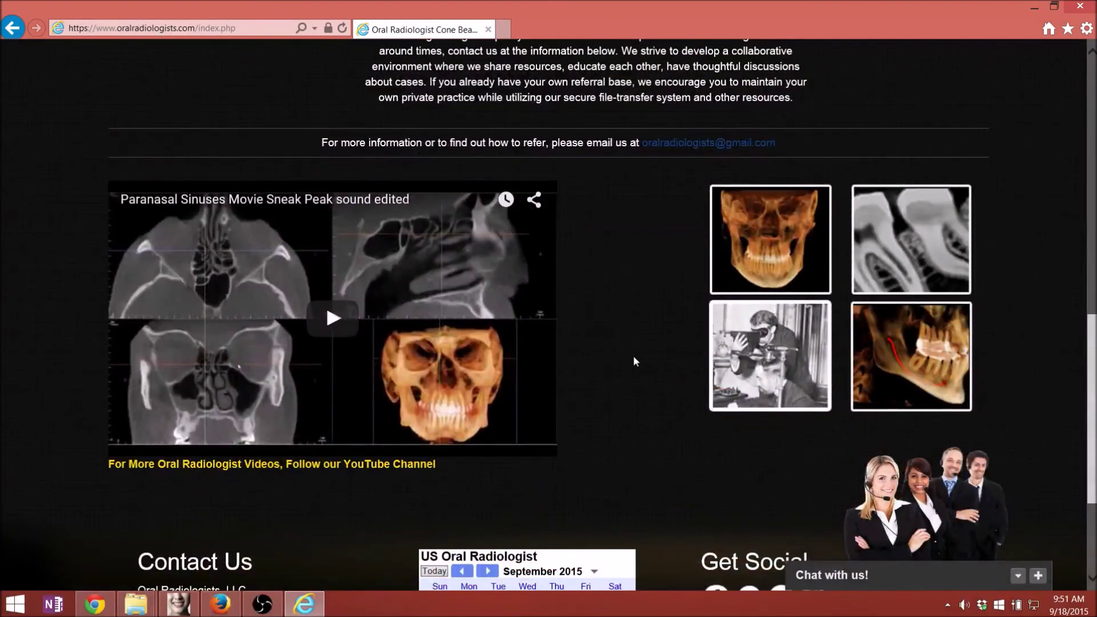
pyautogui.scroll(10, 640, 348)
pyautogui.scroll(3, 633, 319)
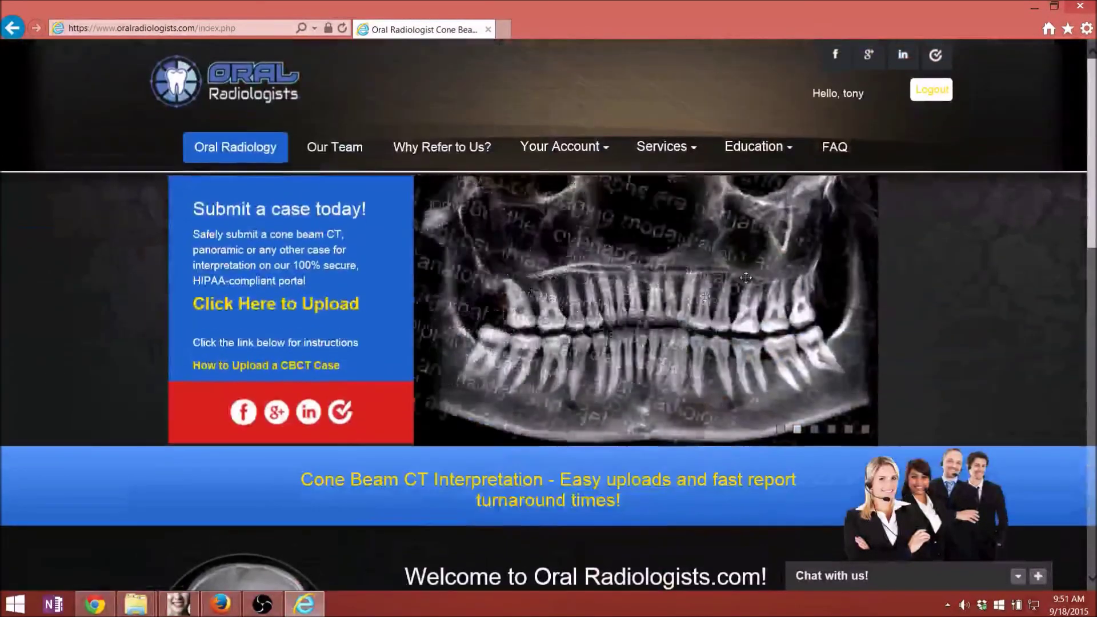